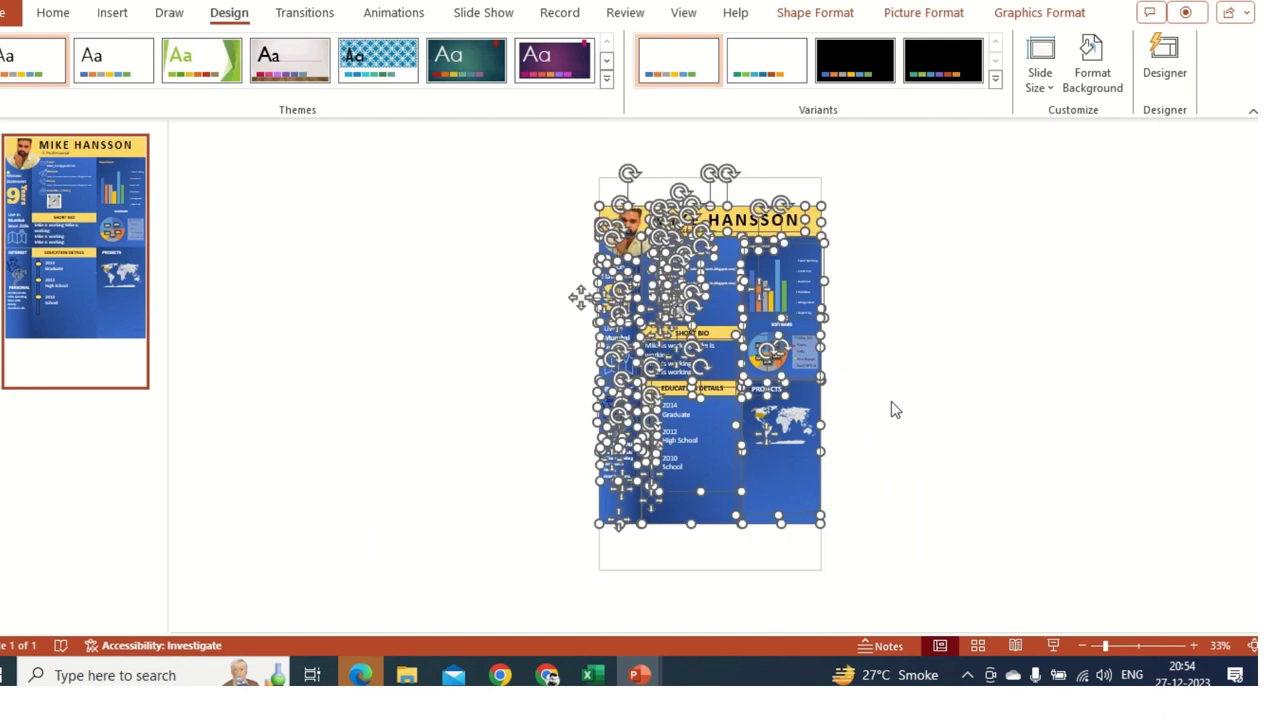
# - Deselect the finished resume slide, then launch PowerPoint from the Start menu's app list
pyautogui.click(891, 401)
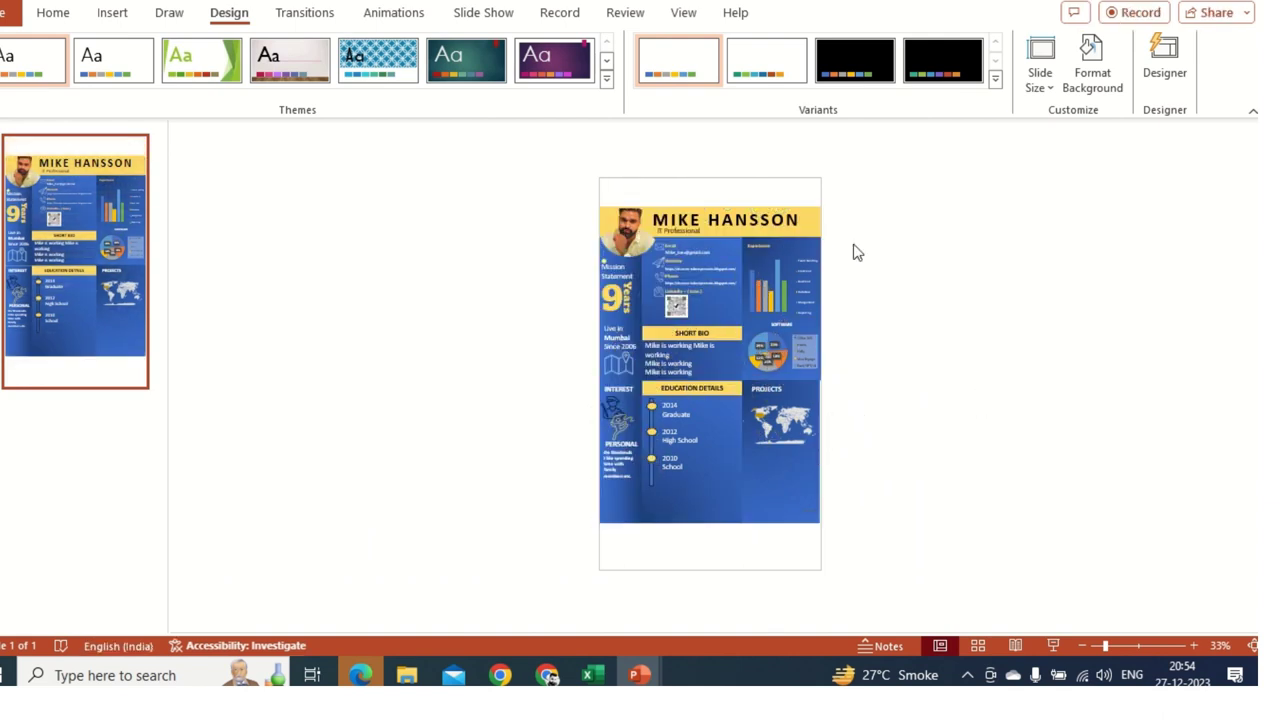
pyautogui.scroll(1, 828, 490)
pyautogui.scroll(1, 830, 375)
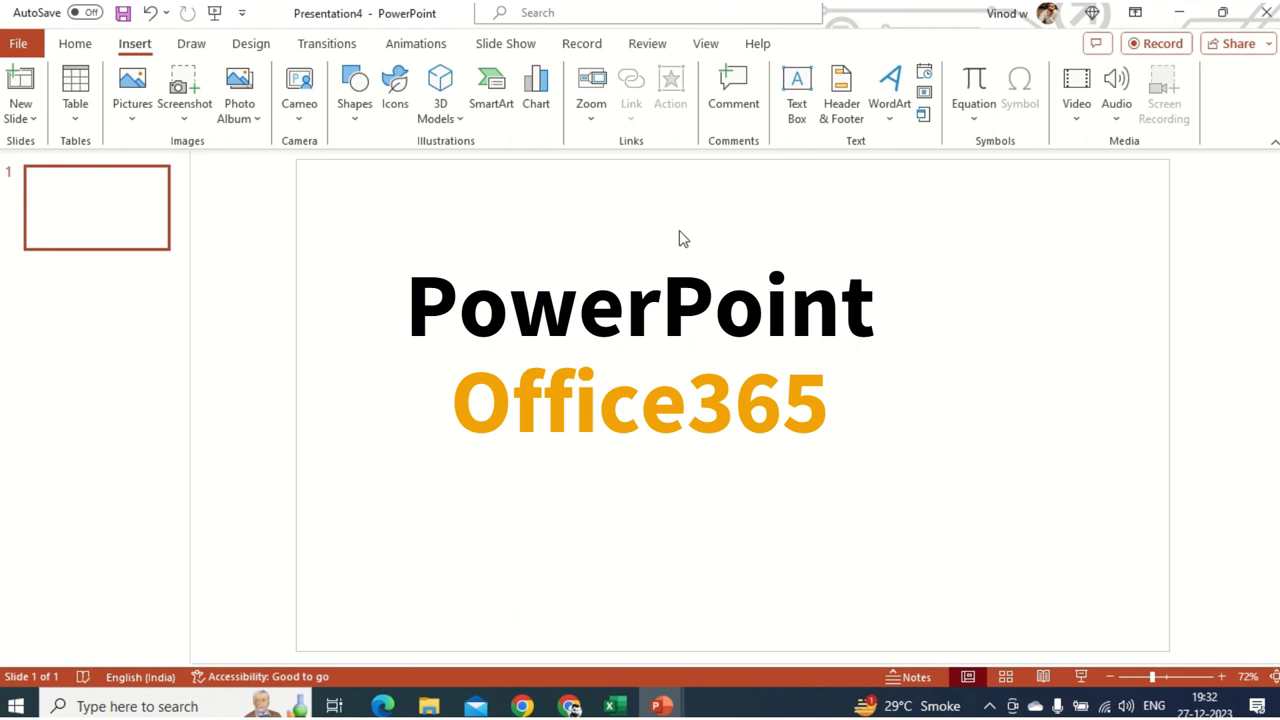
pyautogui.click(16, 706)
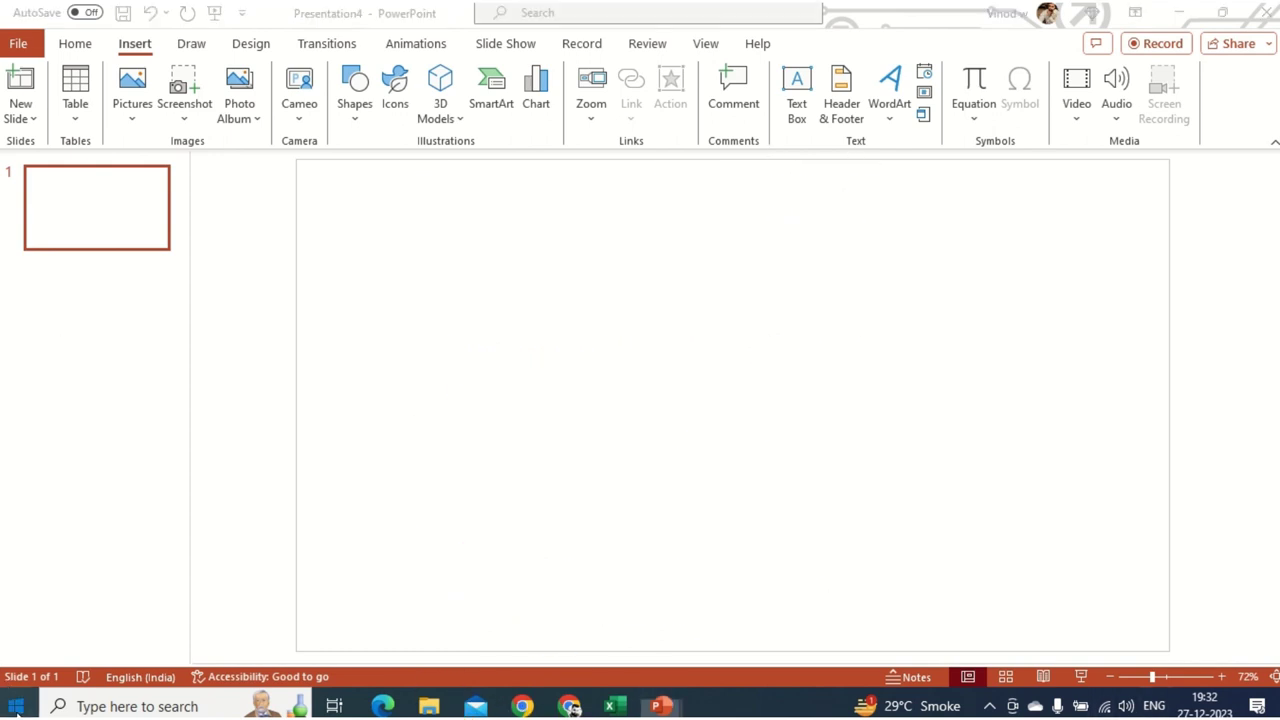
pyautogui.click(359, 185)
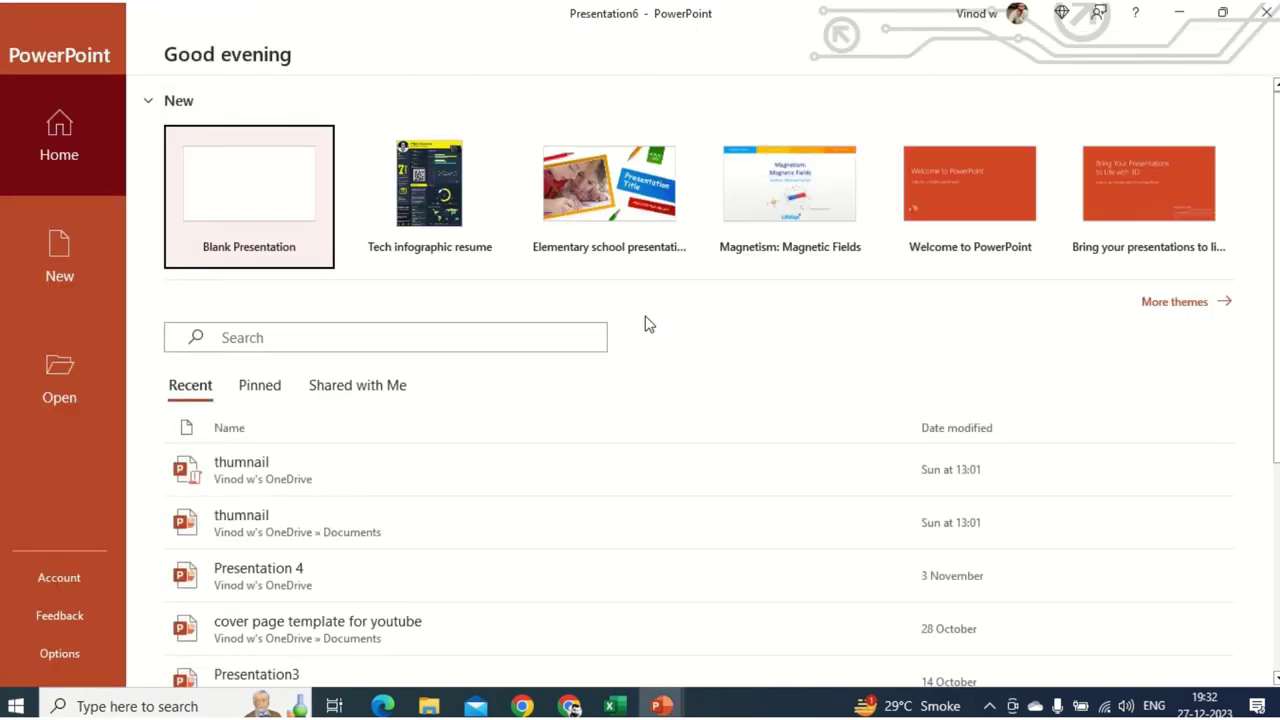
# - Start a blank presentation, close the Designer pane, and delete the title and subtitle placeholders
pyautogui.click(250, 207)
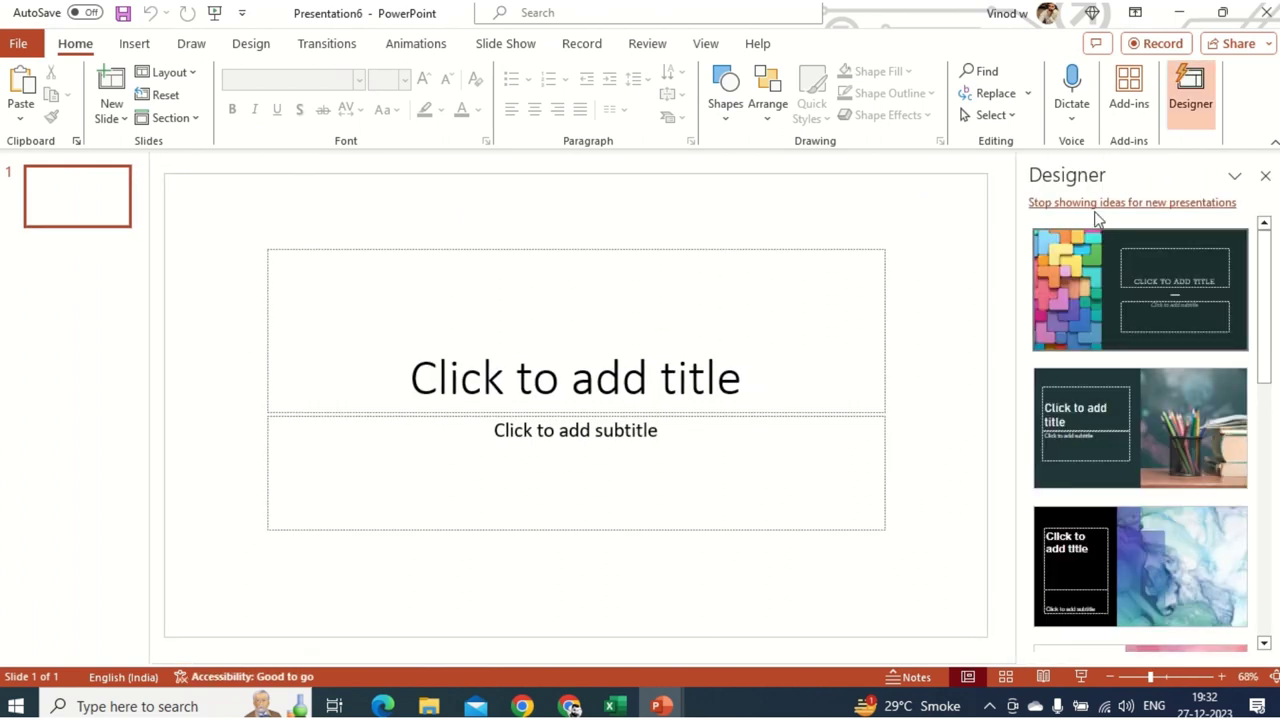
pyautogui.click(1265, 175)
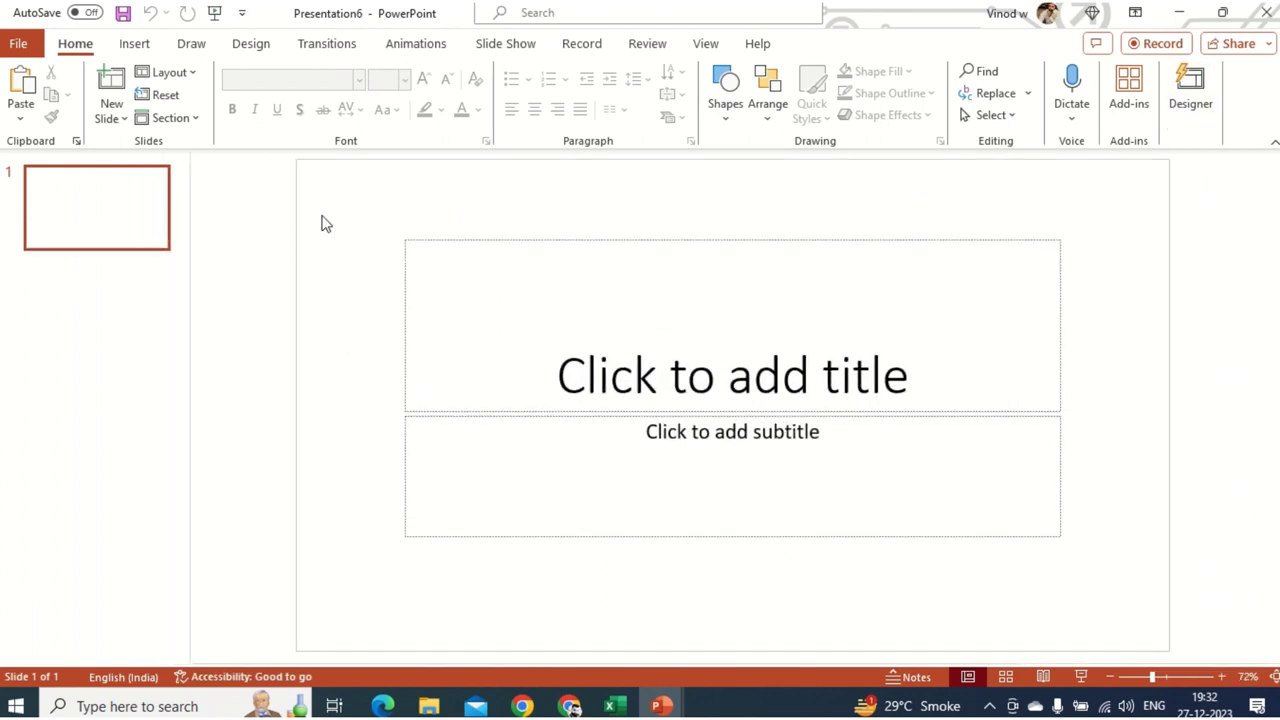
pyautogui.moveTo(322, 213); pyautogui.dragTo(1131, 644)
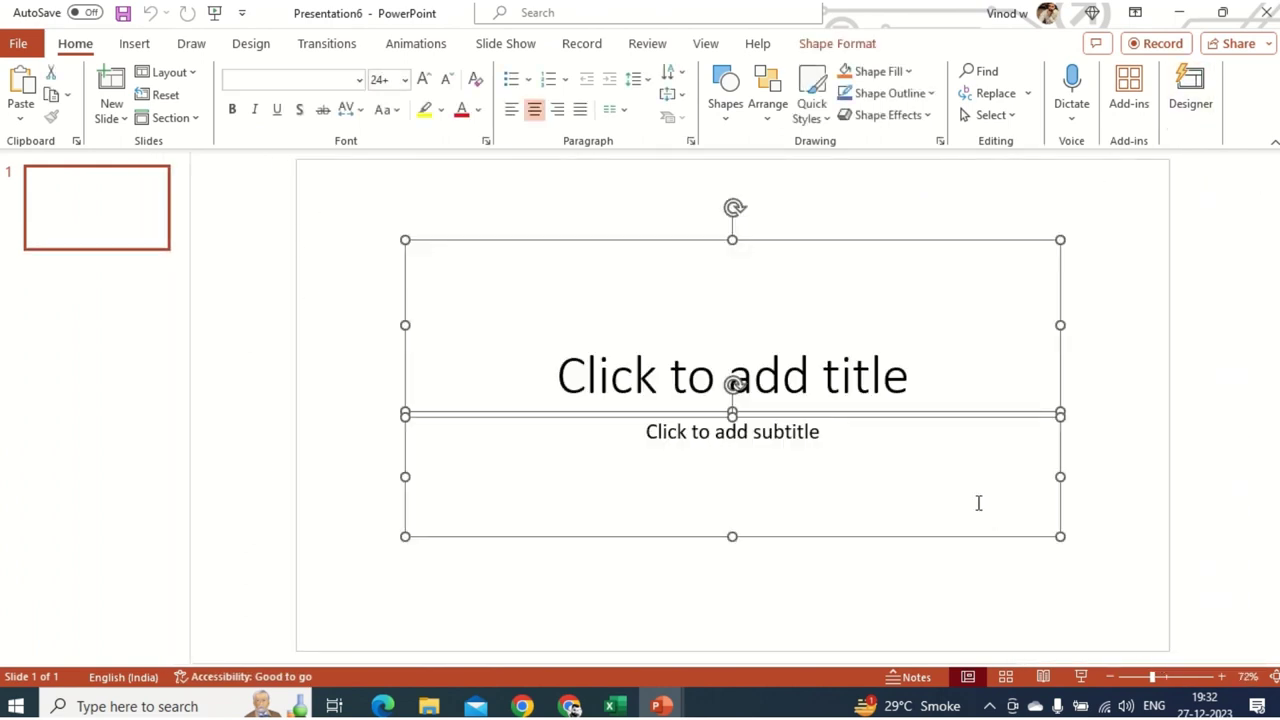
pyautogui.click(717, 587)
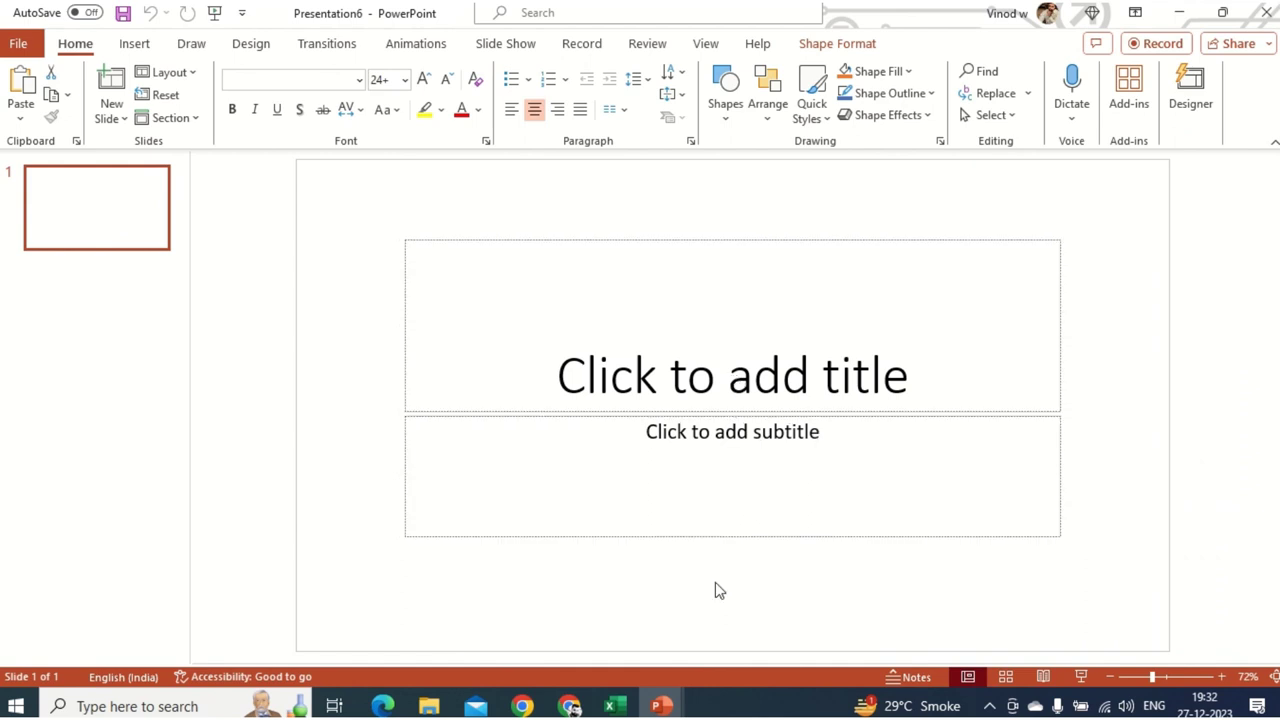
pyautogui.click(526, 349)
pyautogui.click(781, 455)
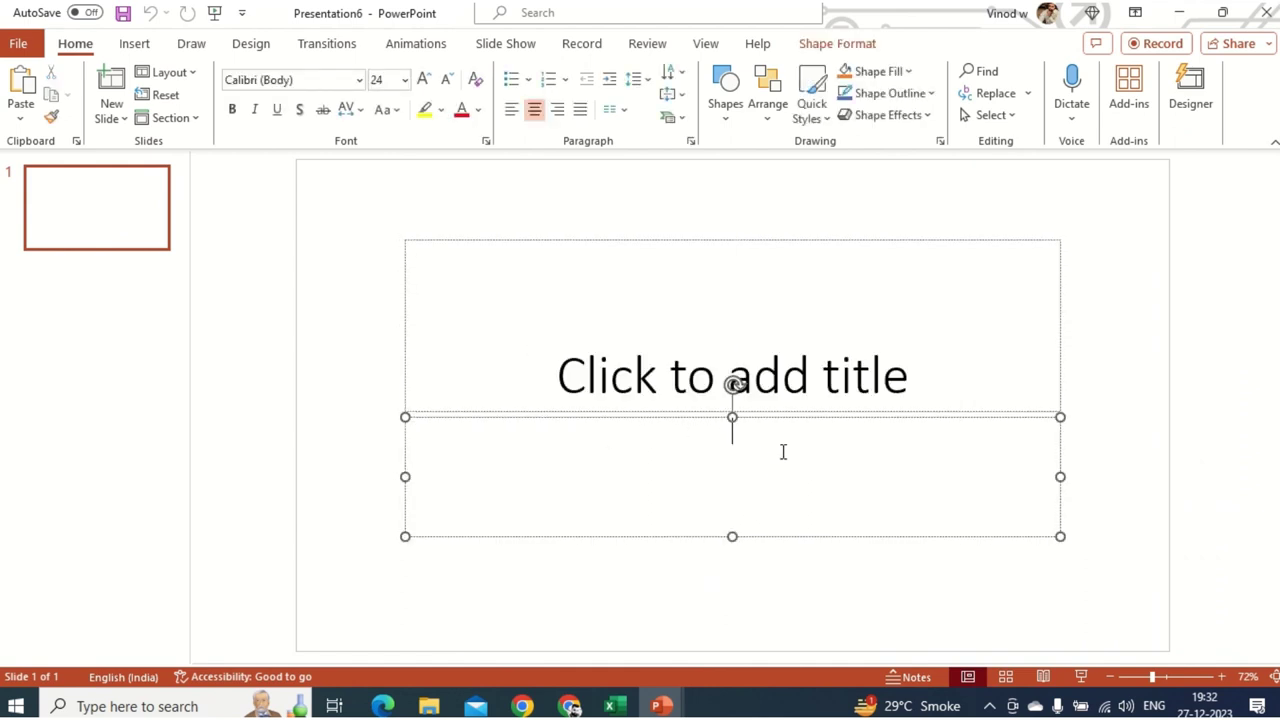
pyautogui.click(340, 245)
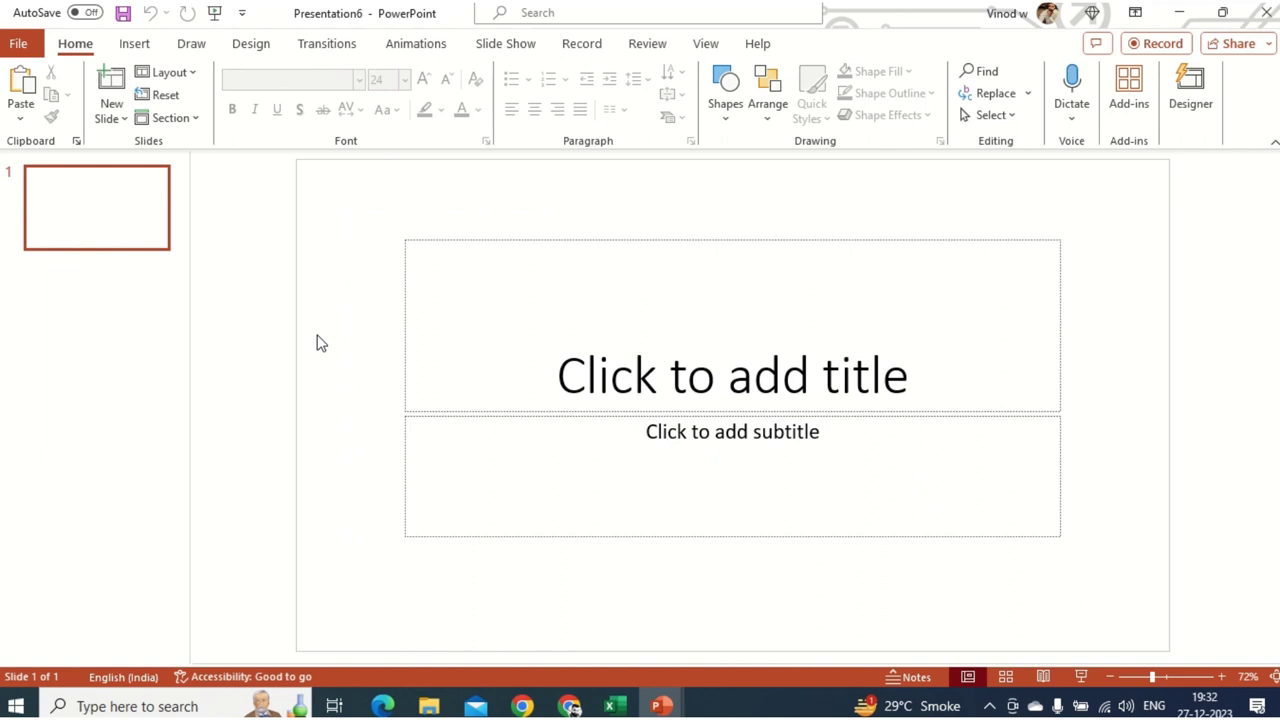
pyautogui.moveTo(343, 205); pyautogui.dragTo(1080, 635)
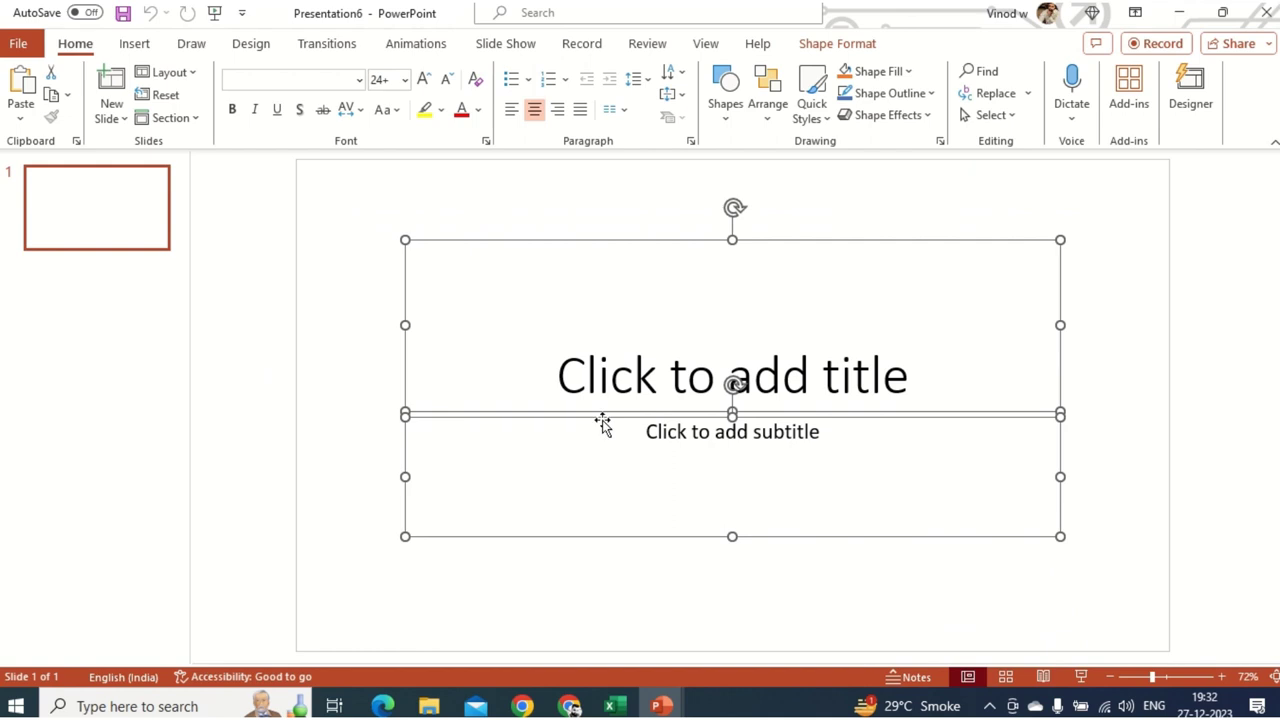
pyautogui.press('Delete')
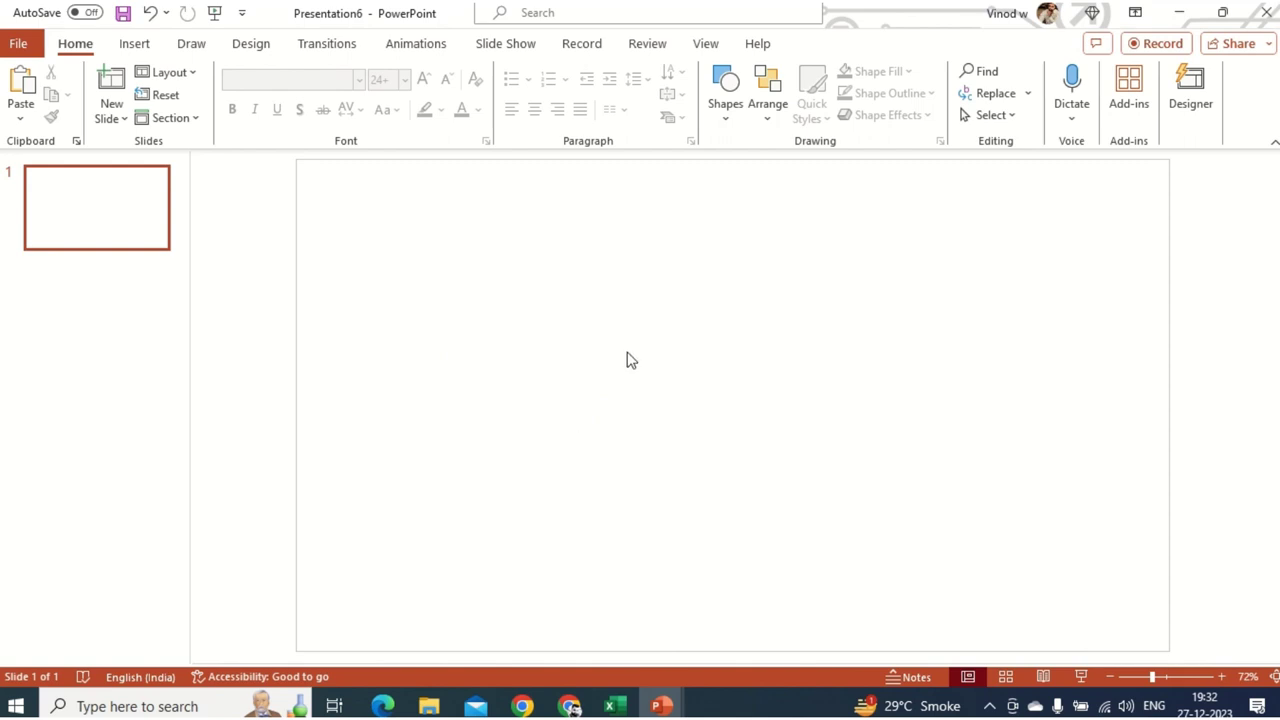
# - Set a custom portrait slide size of 19.05 × 33.867 cm with Ensure Fit
pyautogui.click(243, 54)
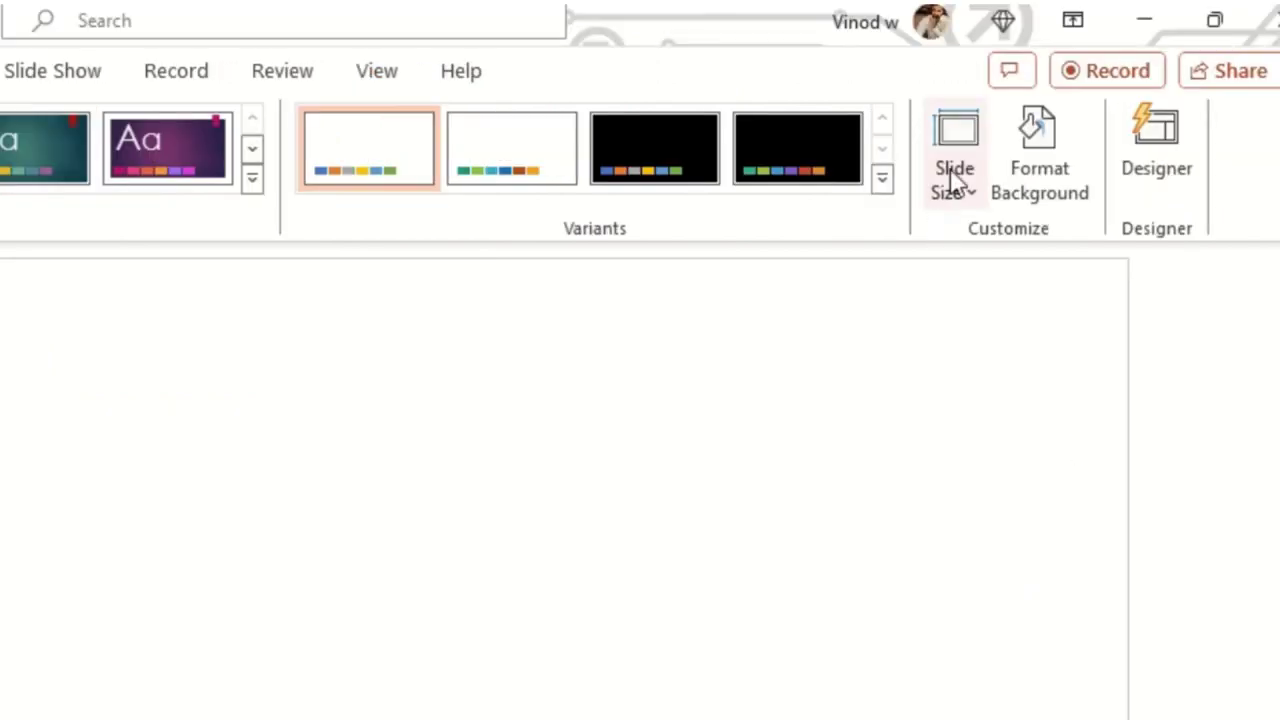
pyautogui.click(958, 195)
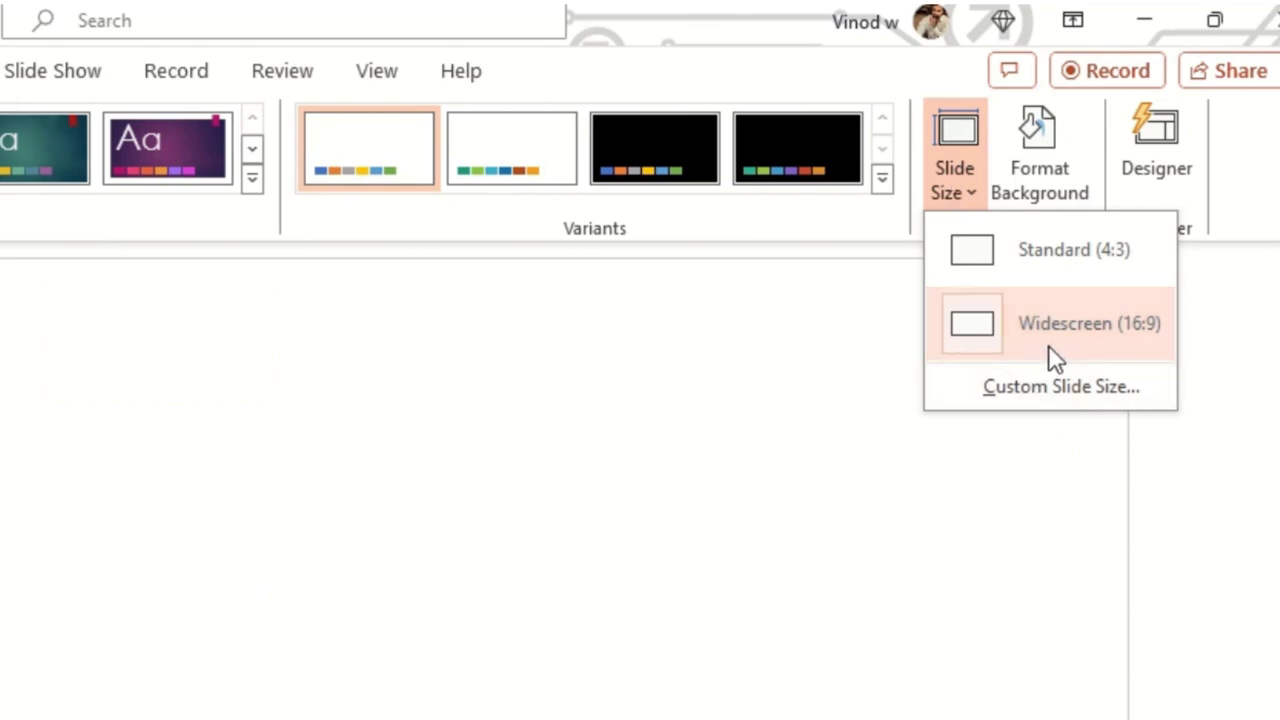
pyautogui.click(1056, 398)
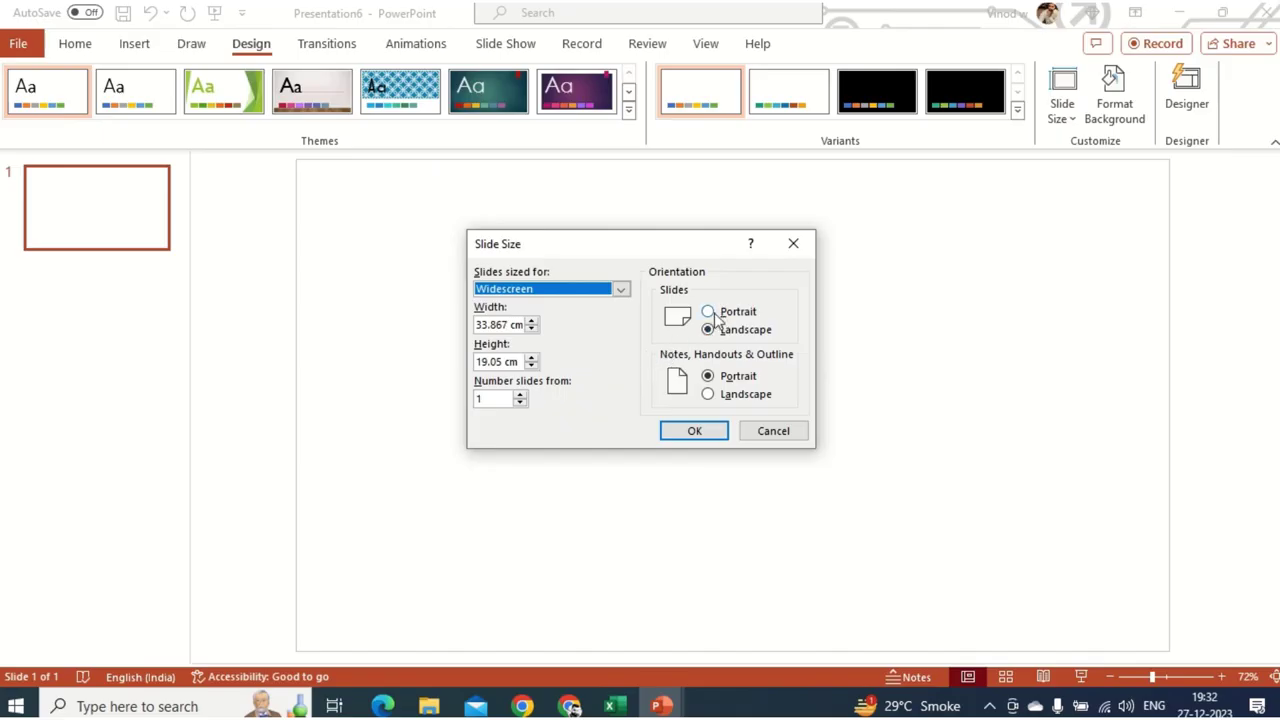
pyautogui.click(708, 312)
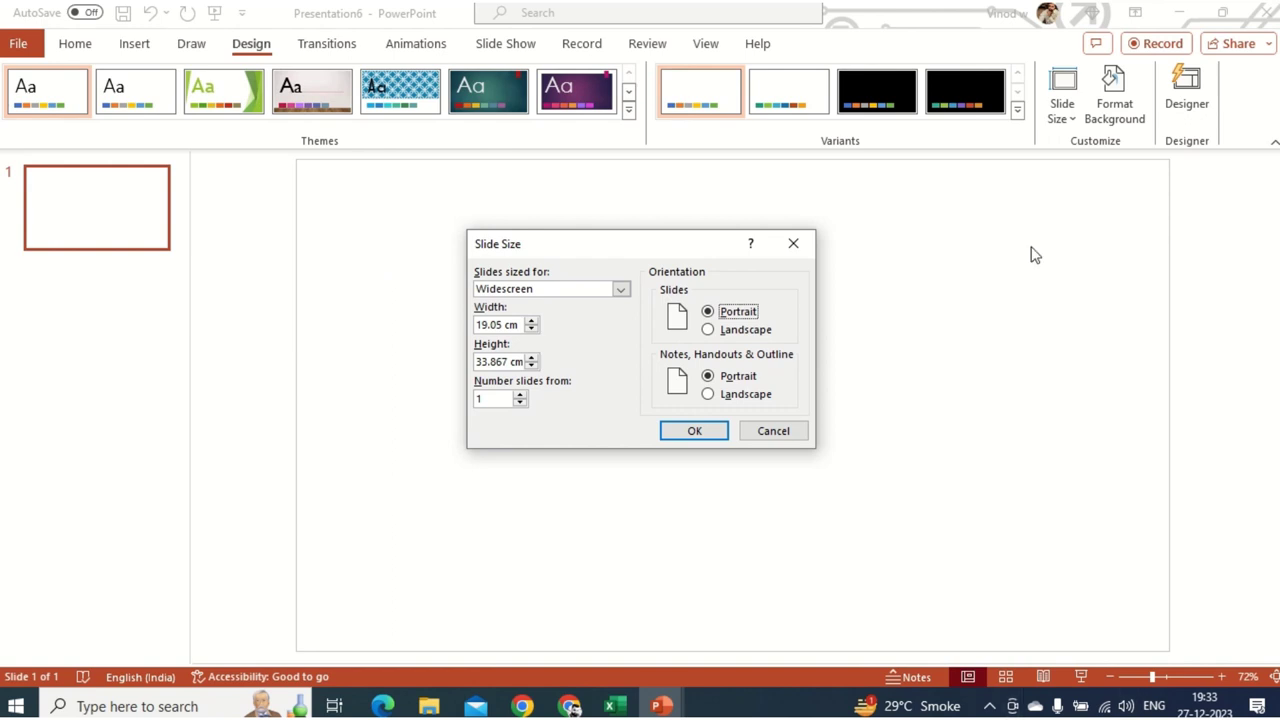
pyautogui.click(674, 433)
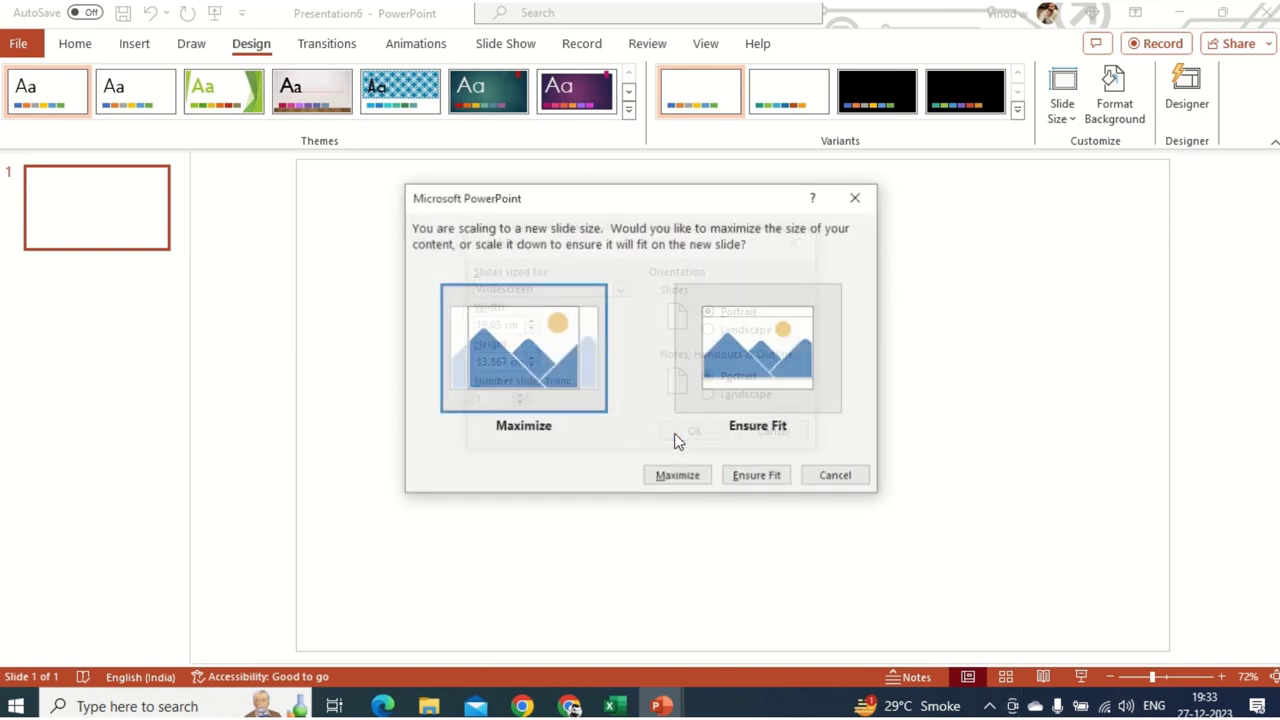
pyautogui.click(780, 403)
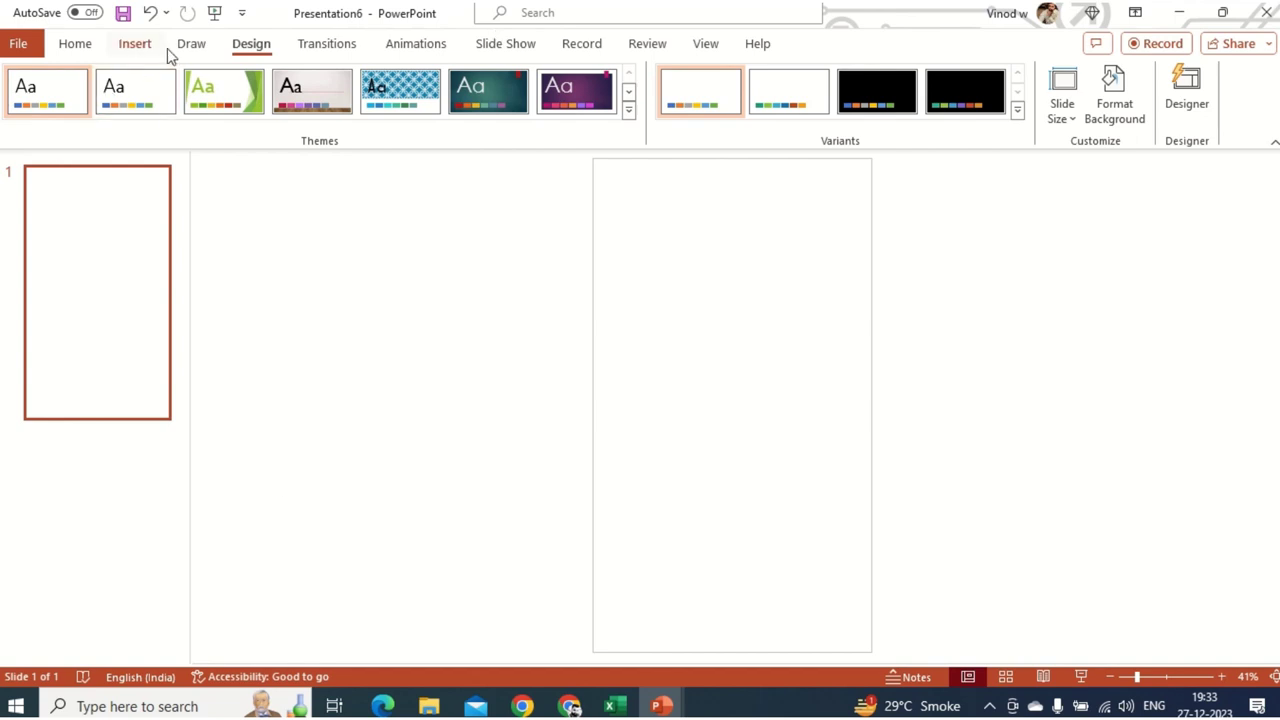
# - Draw a 19.05 cm wide, 3.58 cm tall rectangle across the top edge of the slide
pyautogui.click(135, 44)
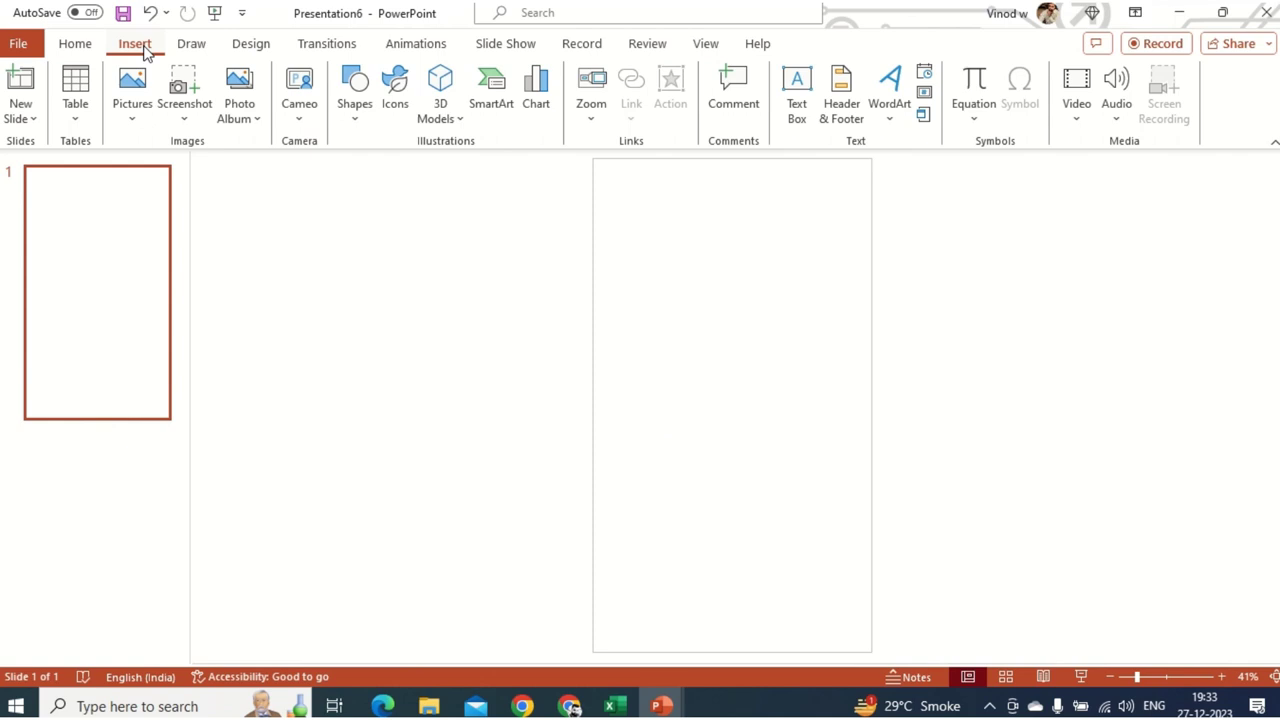
pyautogui.click(359, 120)
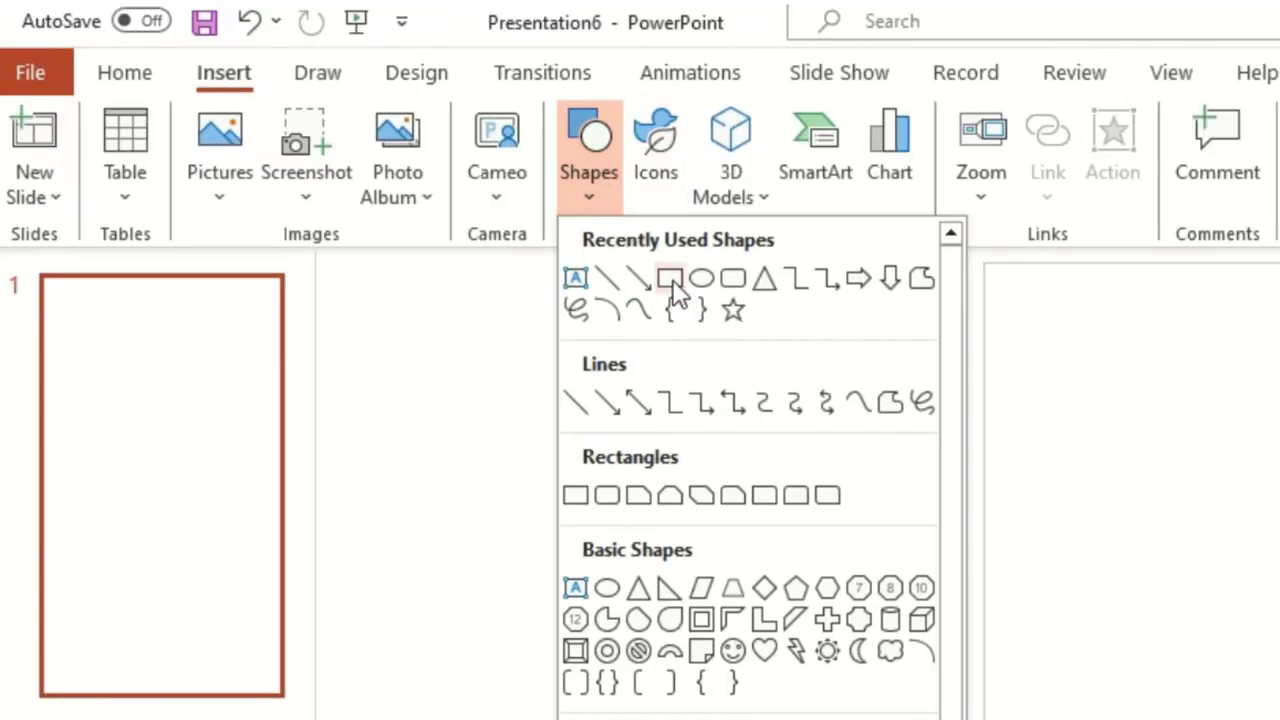
pyautogui.click(672, 279)
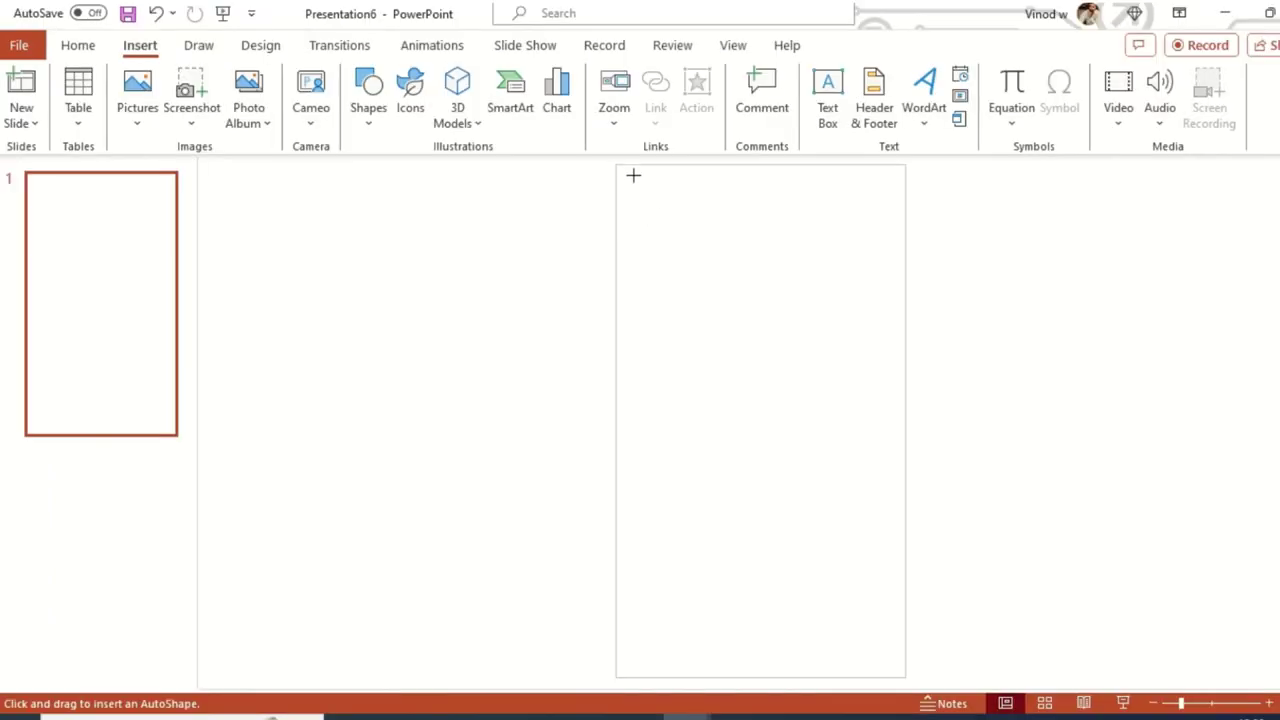
pyautogui.moveTo(615, 165); pyautogui.dragTo(904, 223)
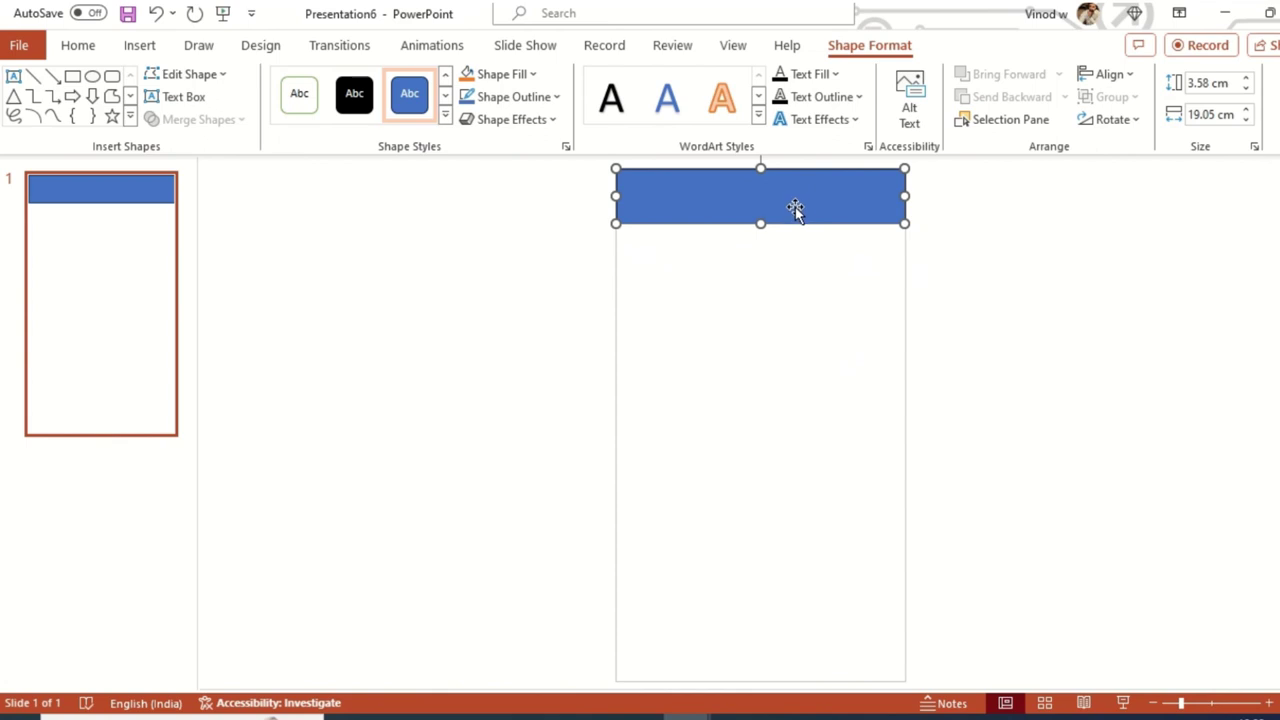
# - Duplicate the top bar into narrow, tall column panels placed beneath it
pyautogui.moveTo(795, 208); pyautogui.dragTo(792, 284)
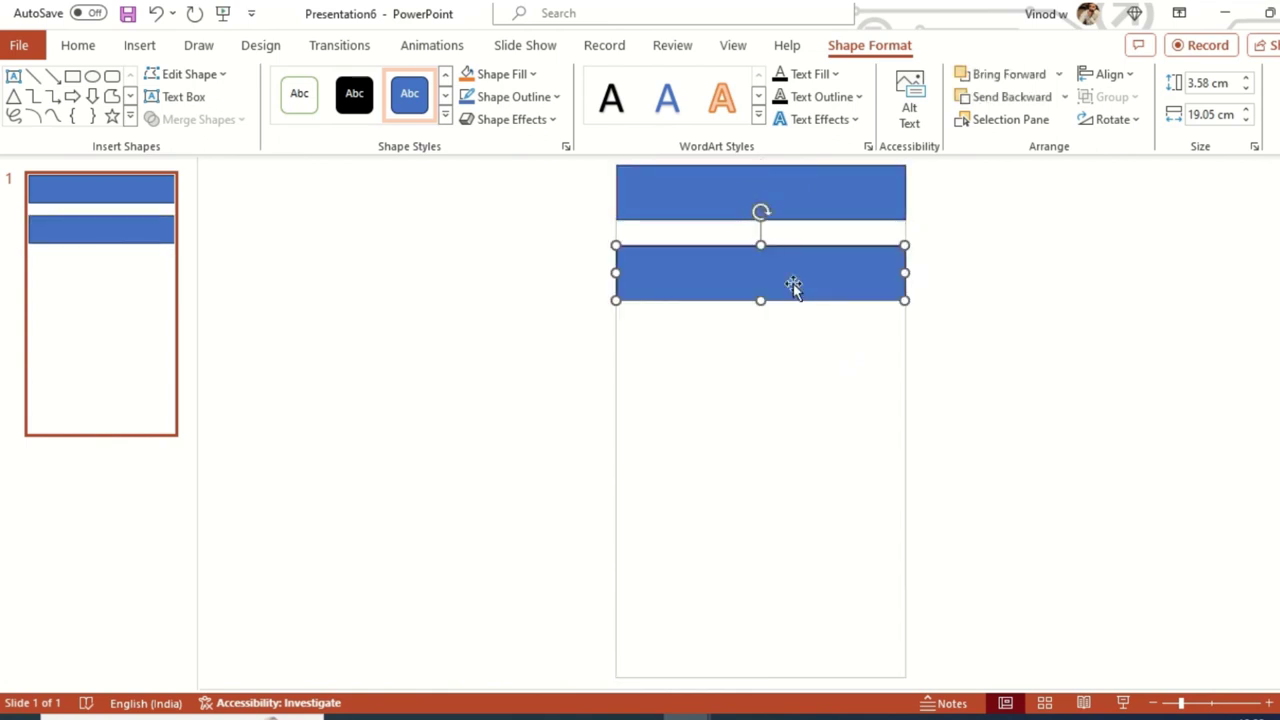
pyautogui.moveTo(905, 304); pyautogui.dragTo(723, 424)
pyautogui.moveTo(697, 366); pyautogui.dragTo(691, 340)
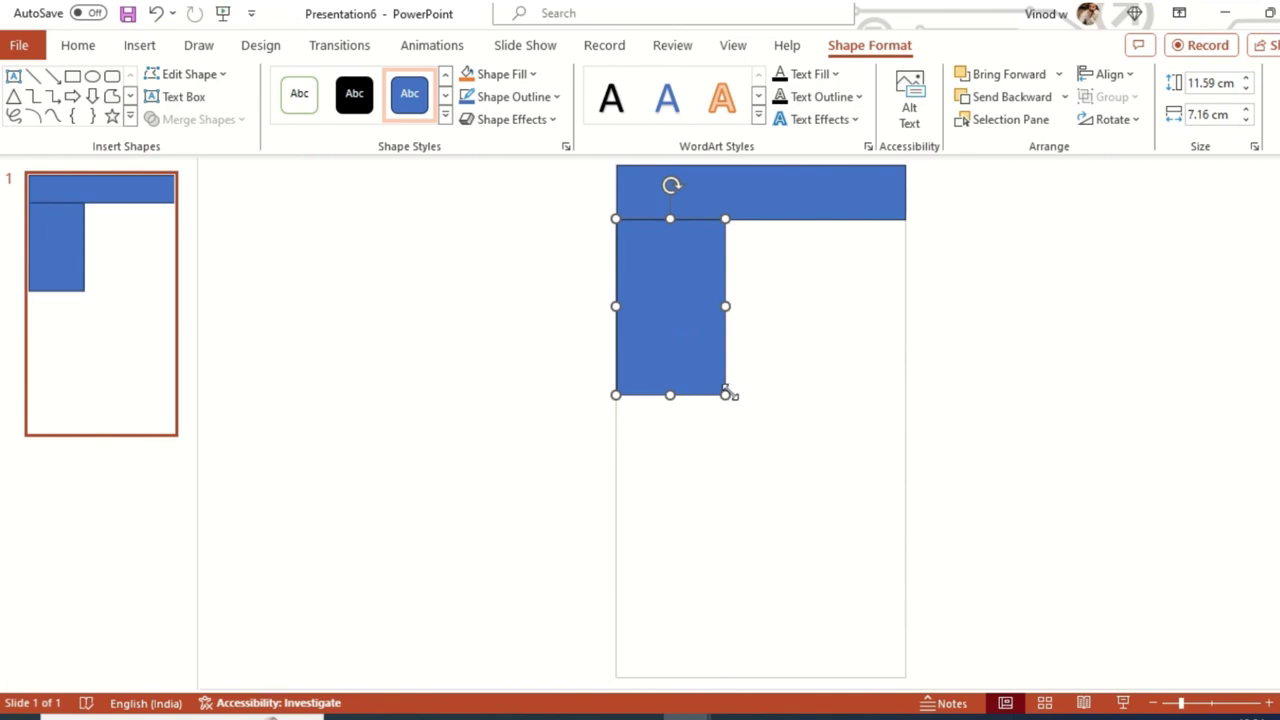
pyautogui.moveTo(725, 398); pyautogui.dragTo(711, 406)
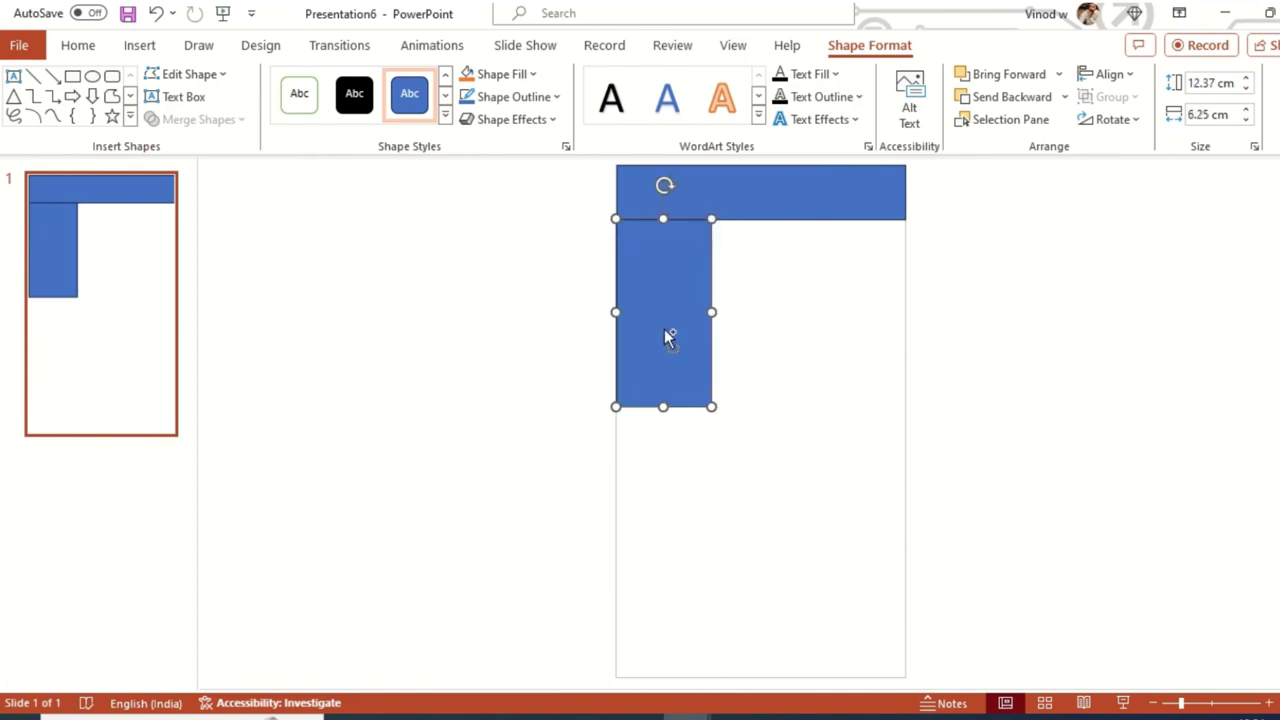
pyautogui.moveTo(669, 334); pyautogui.dragTo(866, 309)
# - Select all three columns and distribute them horizontally
pyautogui.click(754, 297)
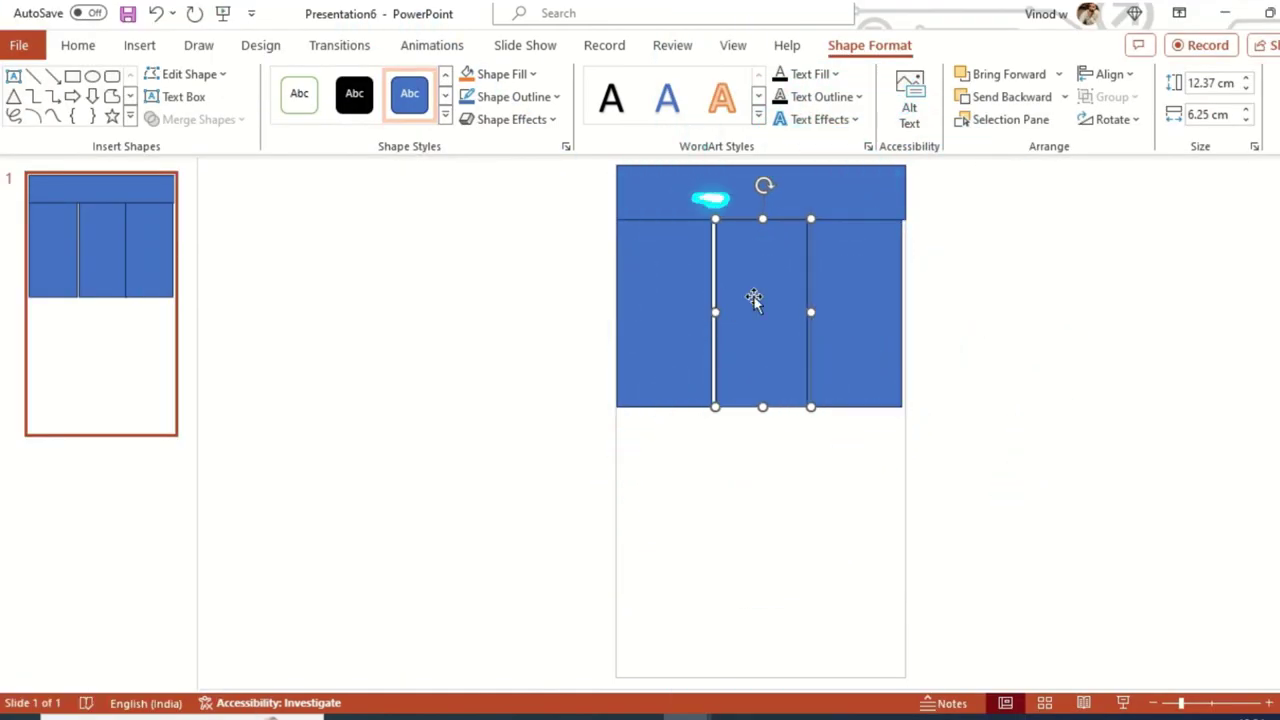
pyautogui.moveTo(743, 305); pyautogui.dragTo(738, 305)
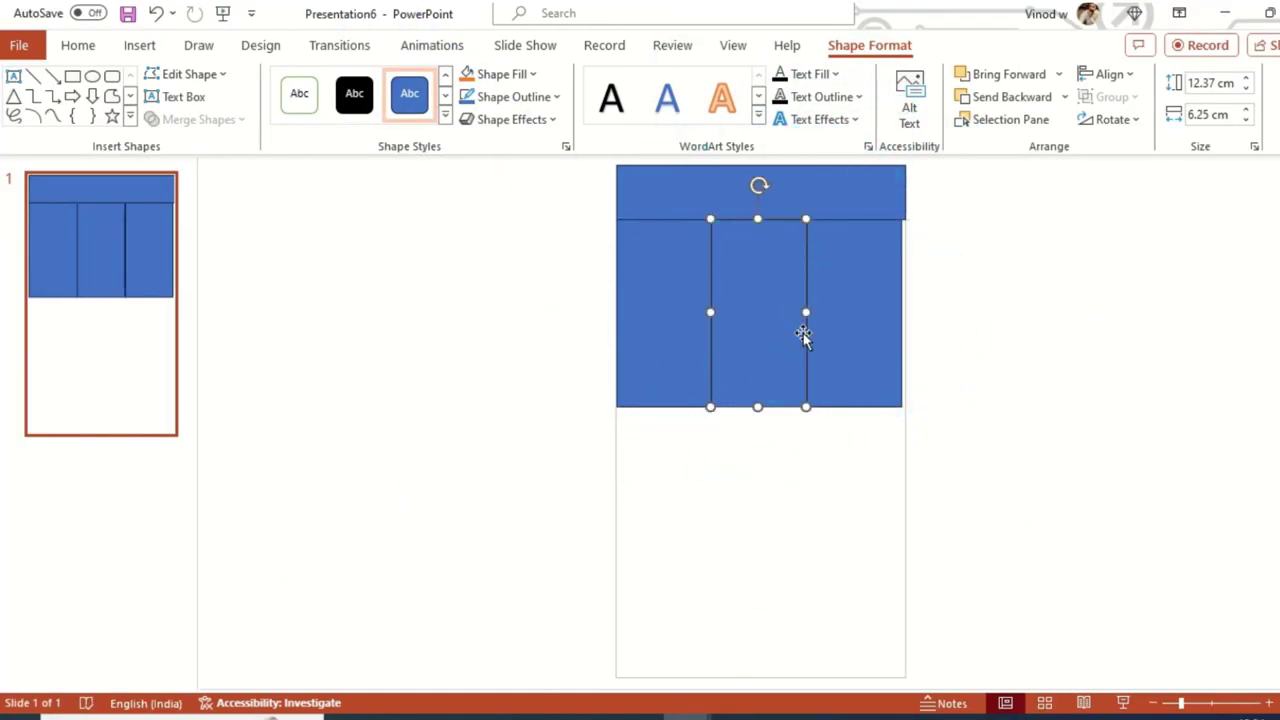
pyautogui.keyDown('shift'); pyautogui.click(871, 358); pyautogui.keyUp('shift')
pyautogui.keyDown('shift'); pyautogui.click(643, 317); pyautogui.keyUp('shift')
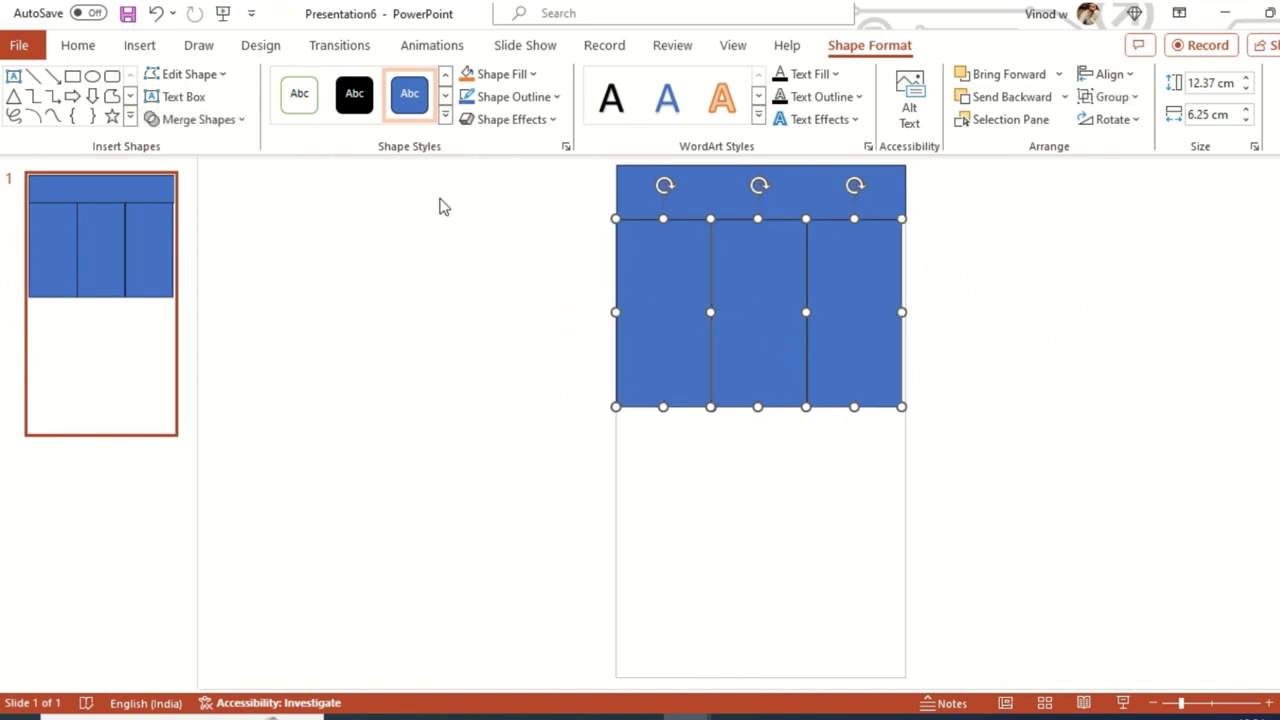
pyautogui.click(1131, 85)
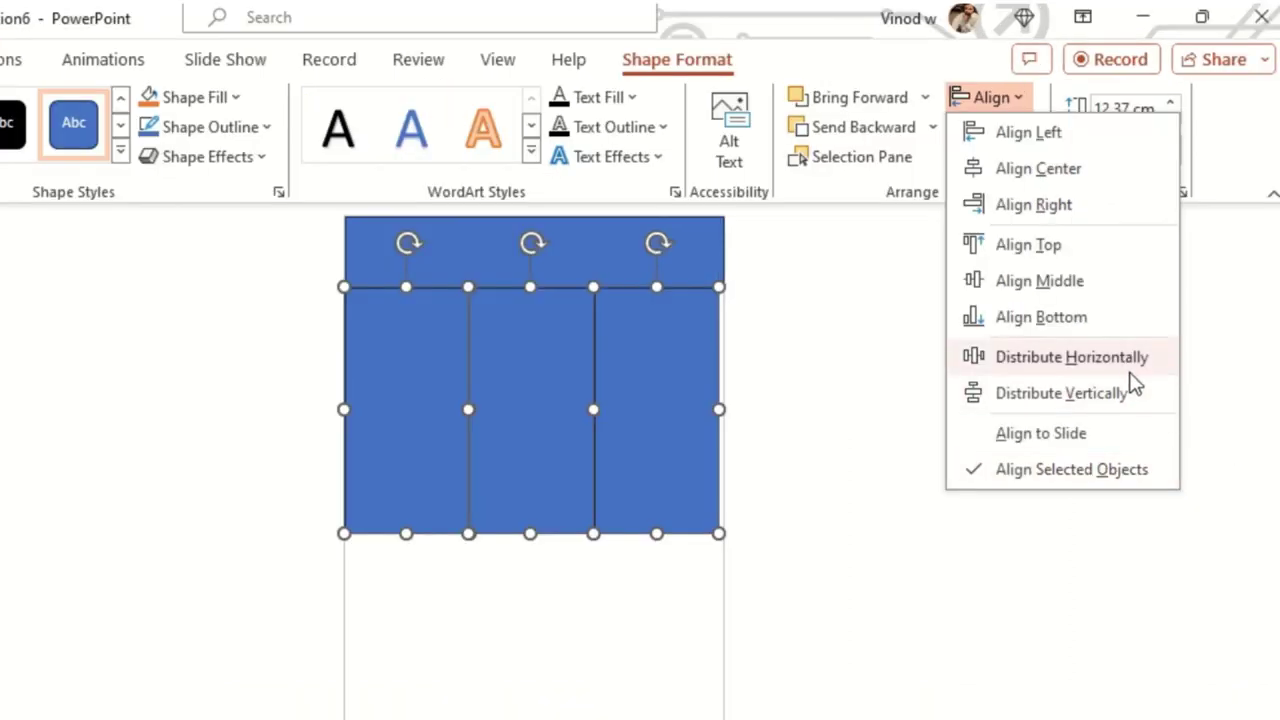
pyautogui.click(1208, 280)
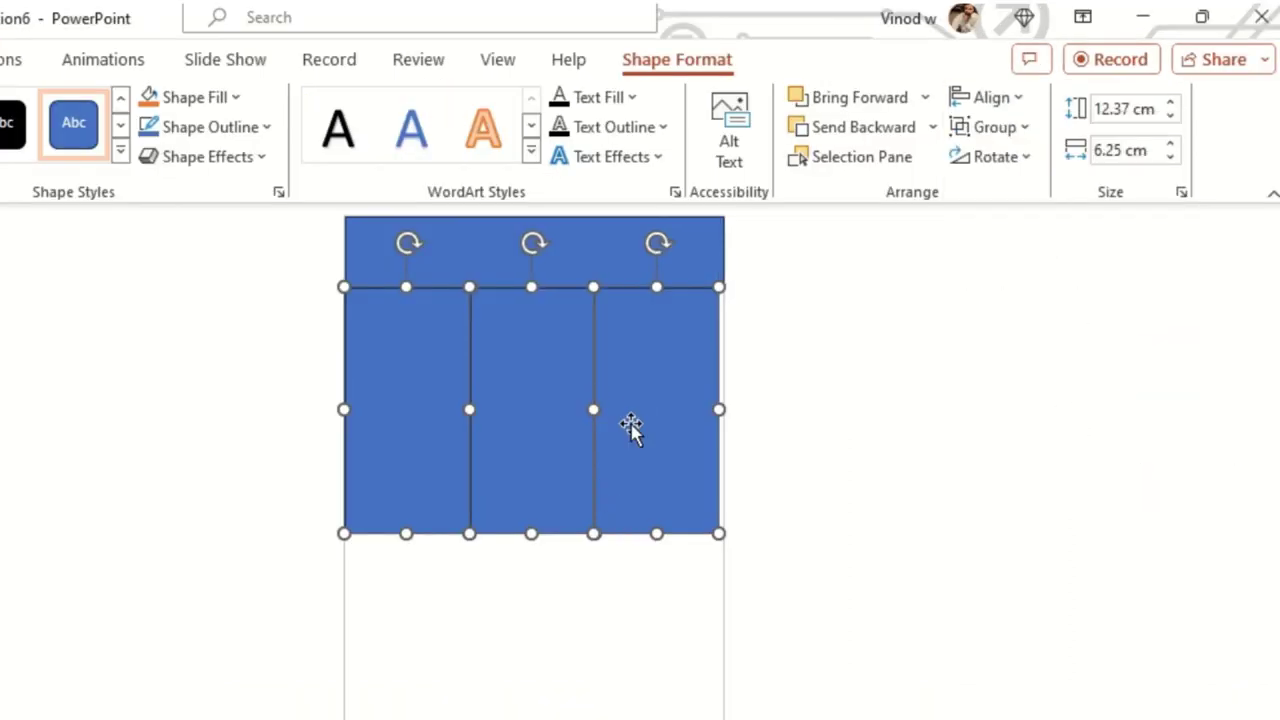
# - Set No Outline on the three columns and the top banner
pyautogui.click(263, 126)
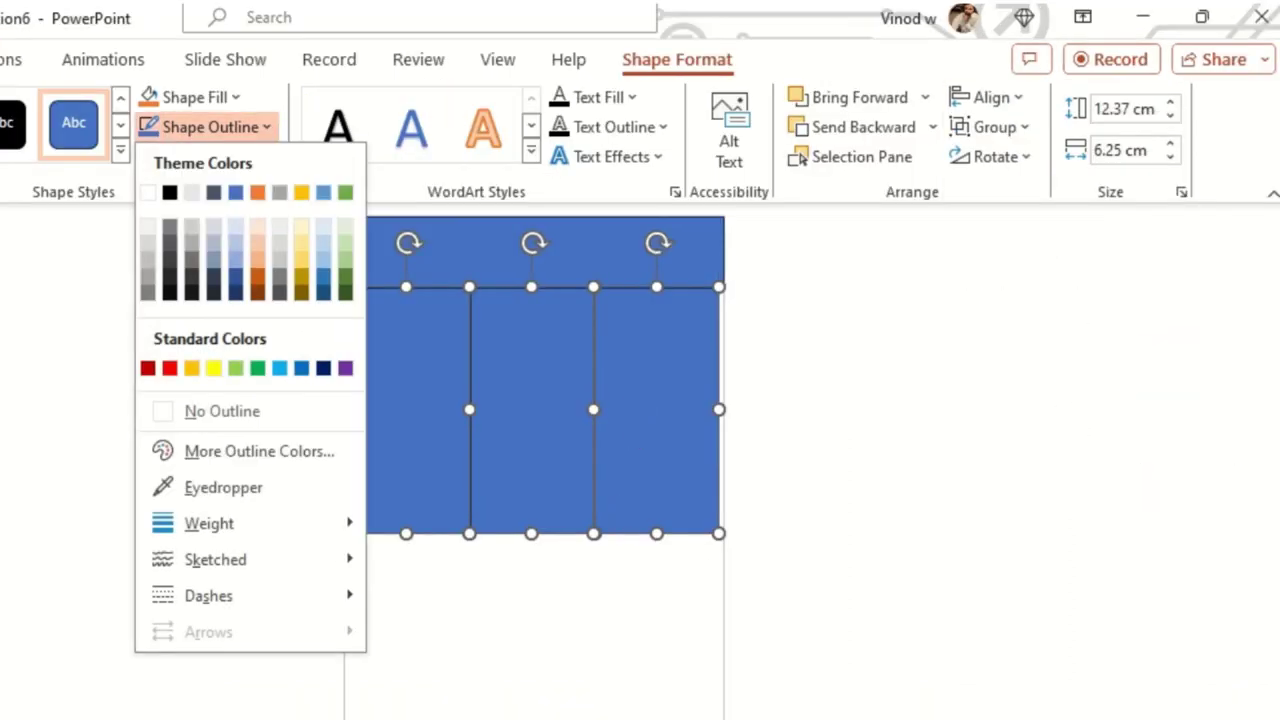
pyautogui.click(215, 420)
pyautogui.click(585, 258)
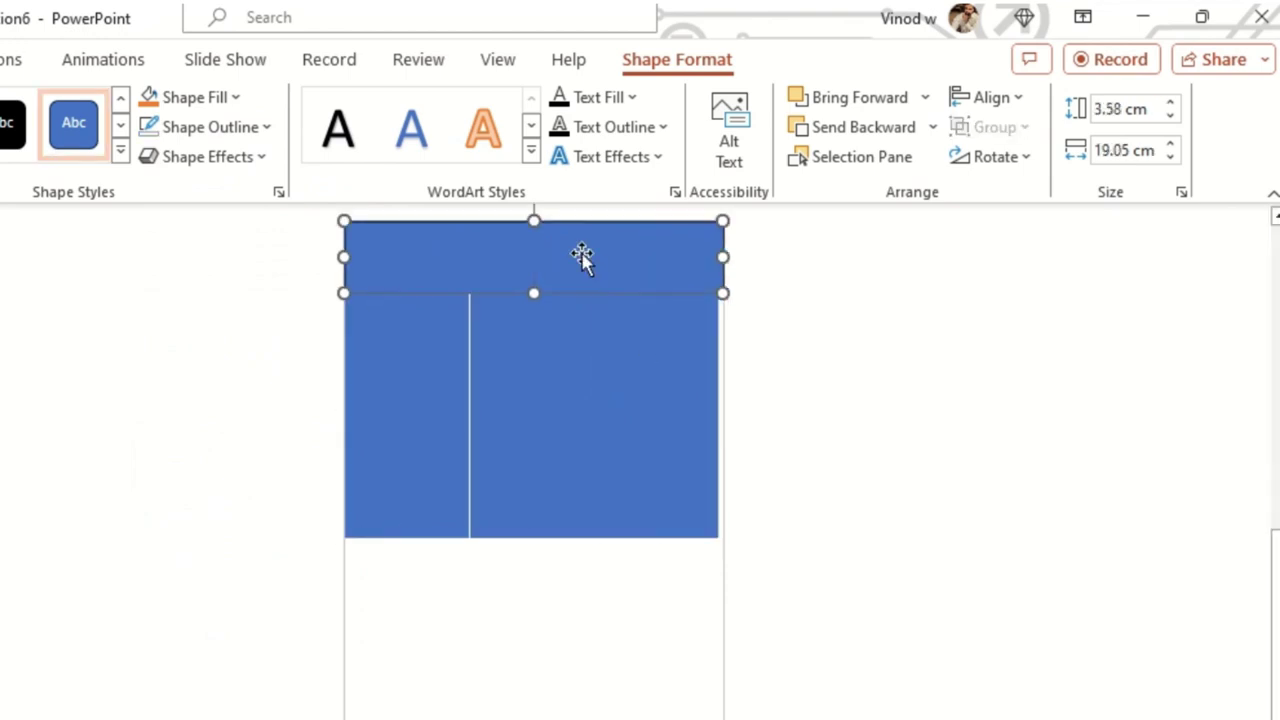
pyautogui.click(234, 138)
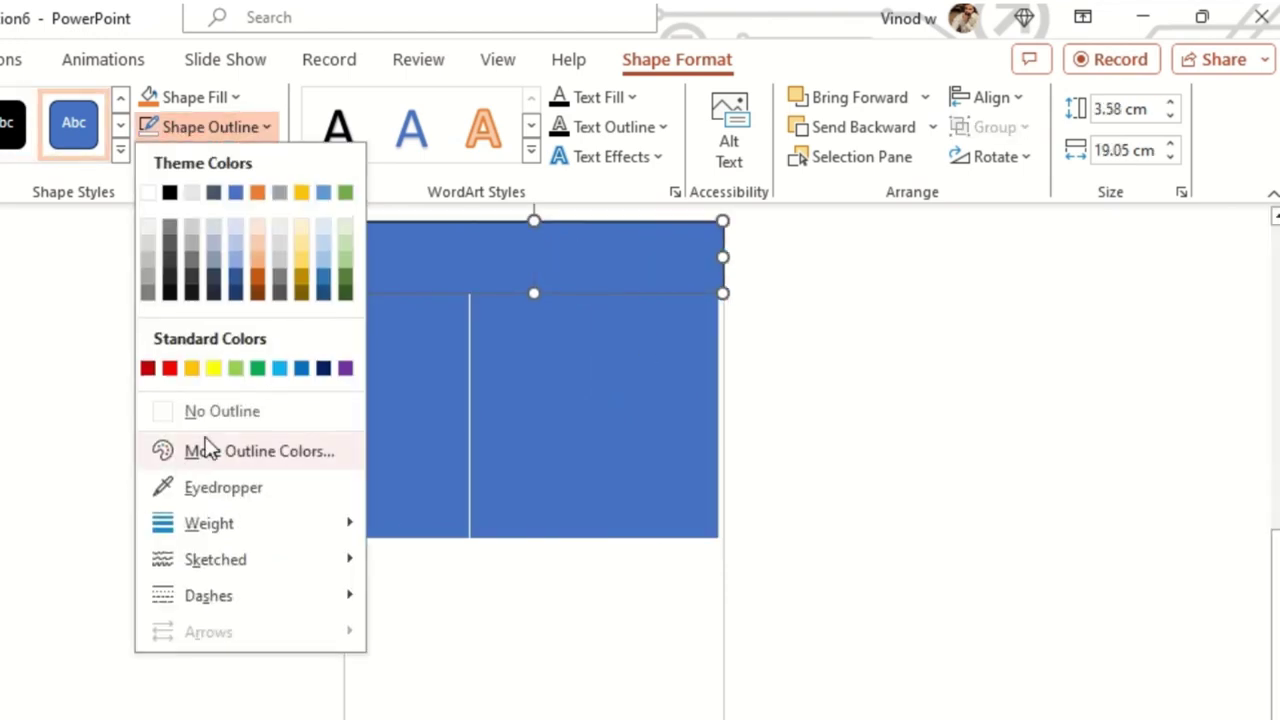
pyautogui.click(195, 408)
pyautogui.click(143, 443)
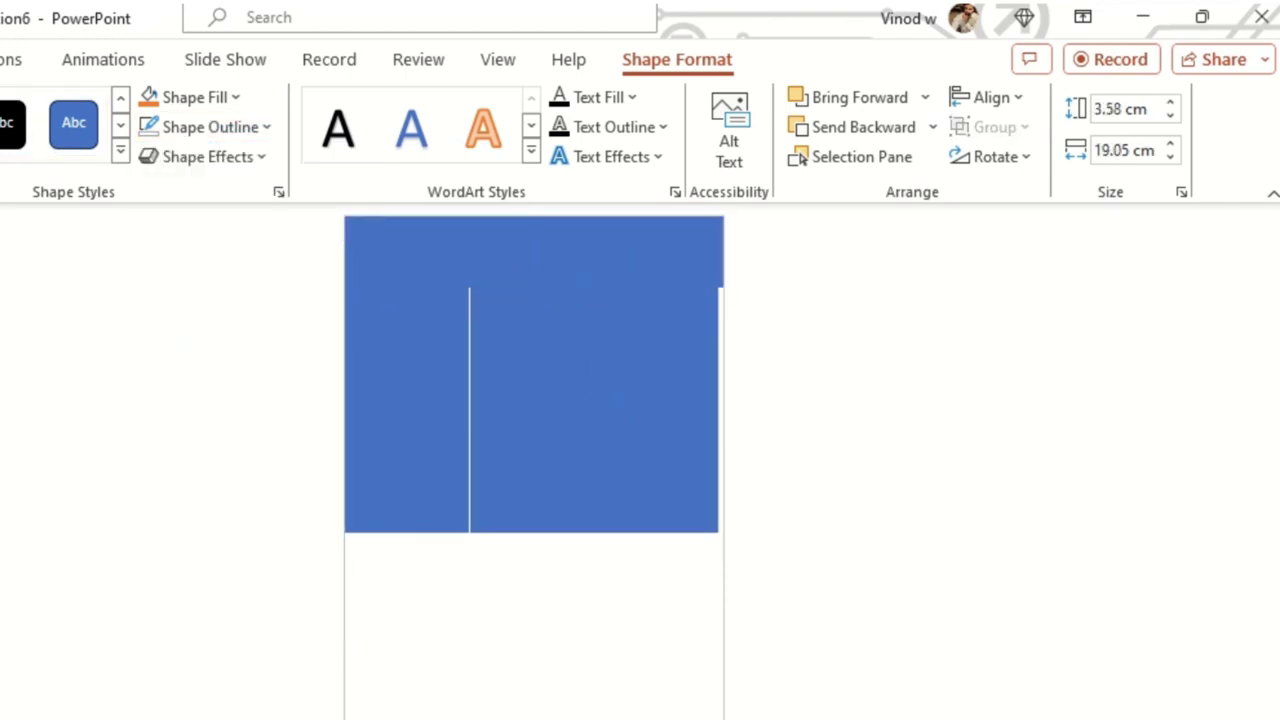
# - Widen the middle column slightly by dragging its left edge left
pyautogui.click(508, 386)
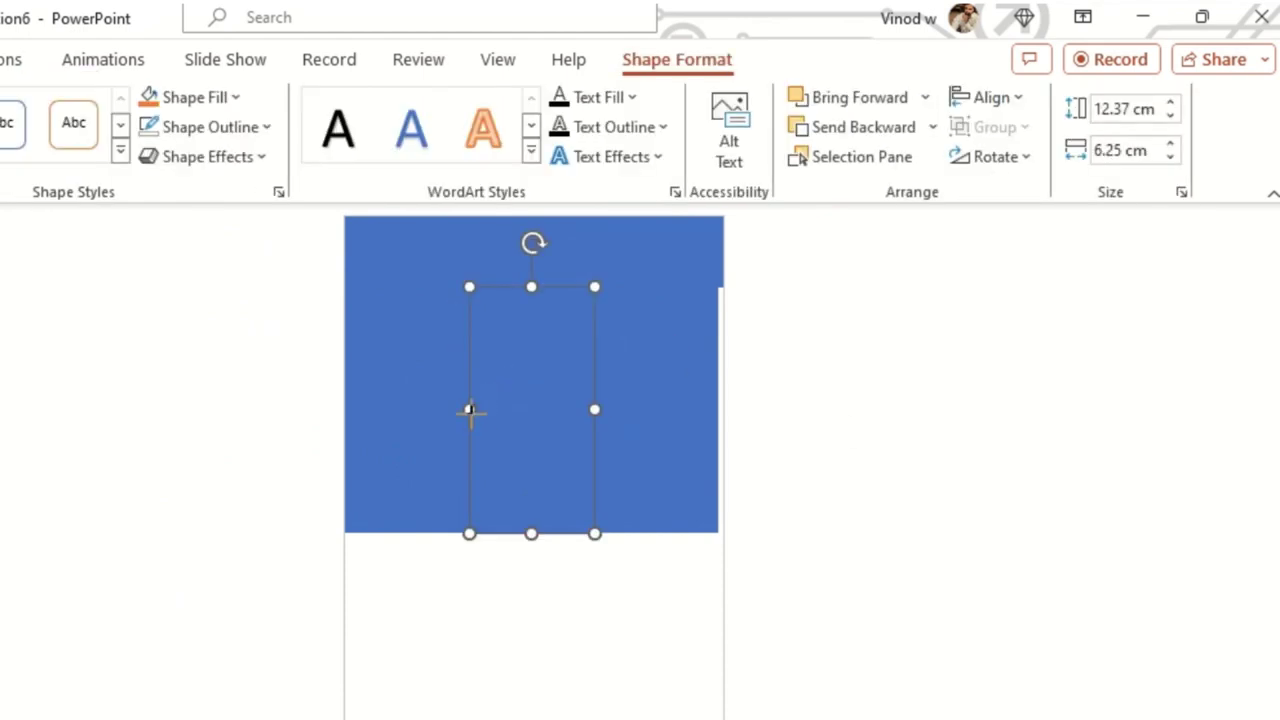
pyautogui.moveTo(471, 410); pyautogui.dragTo(467, 410)
pyautogui.scroll(4, 671, 409)
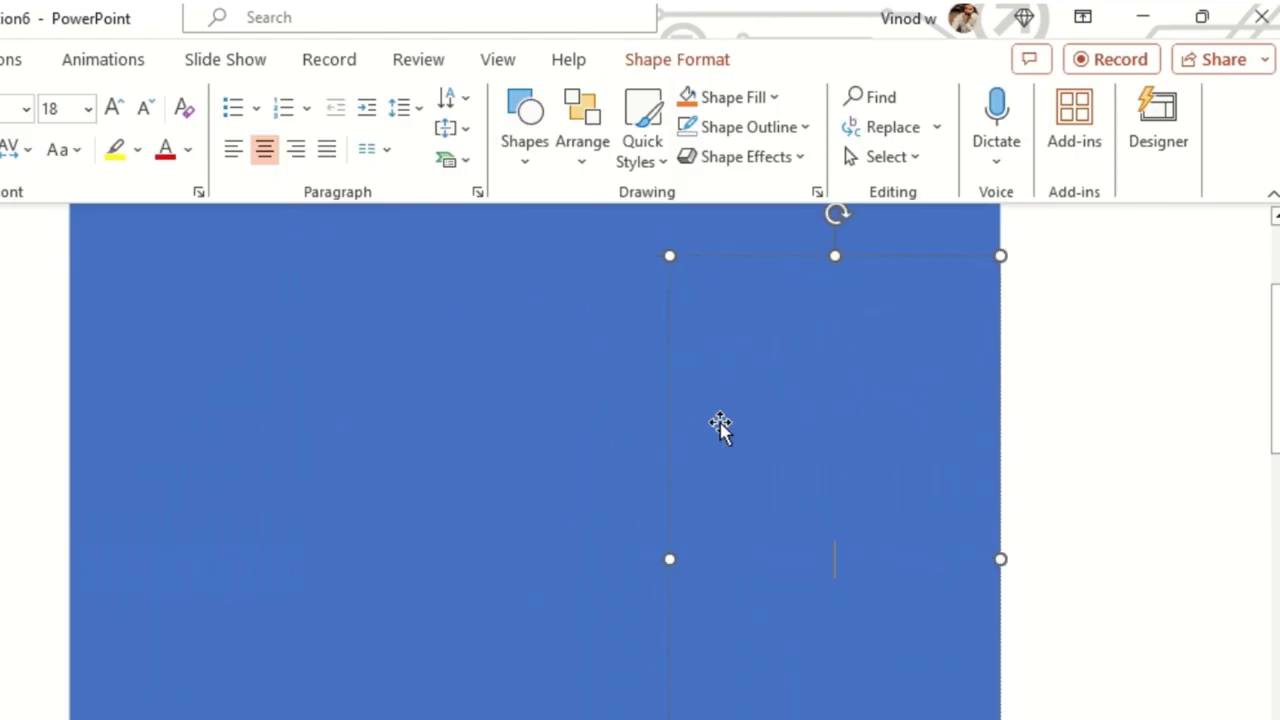
pyautogui.click(1118, 455)
pyautogui.click(560, 370)
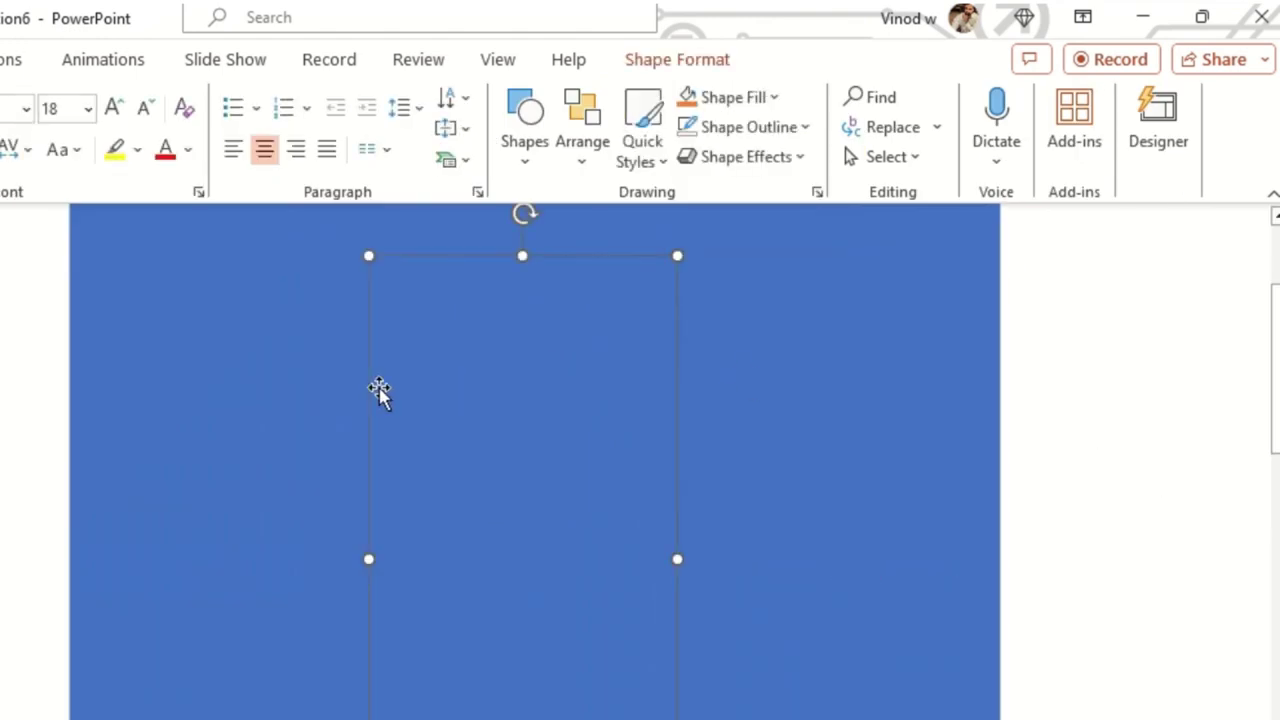
pyautogui.scroll(1, 808, 386)
pyautogui.scroll(1, 808, 386)
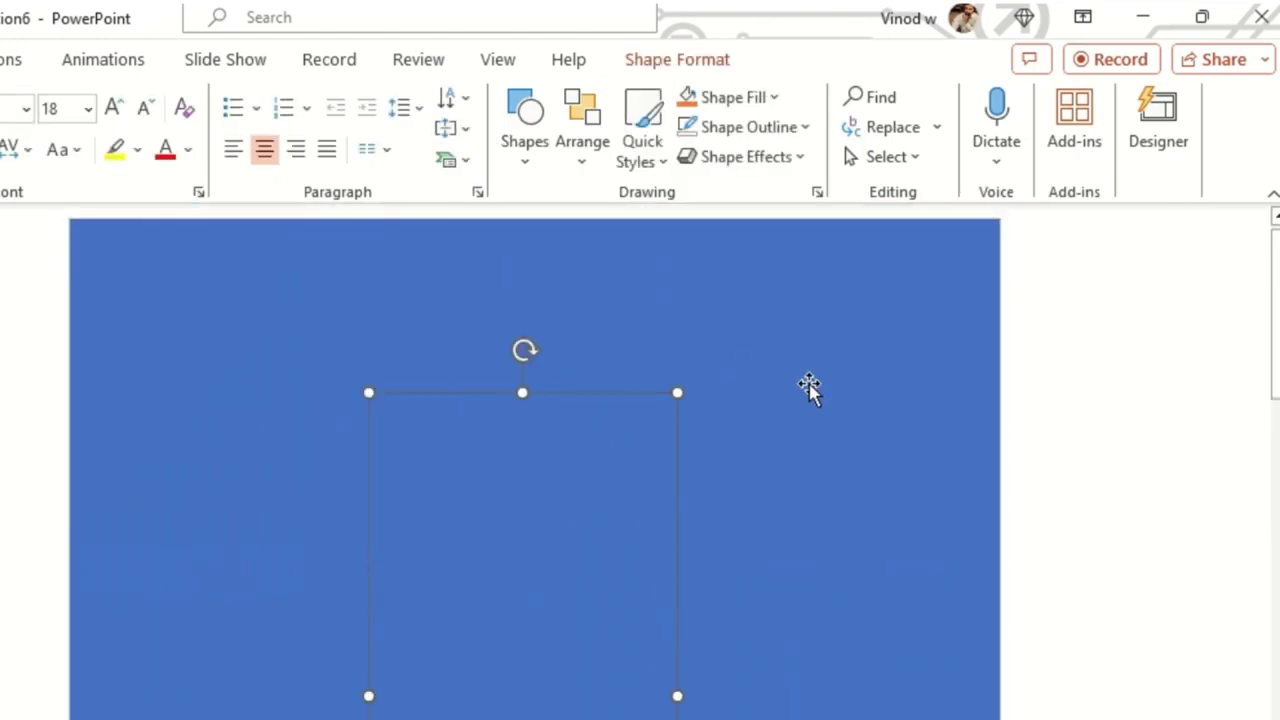
pyautogui.click(746, 306)
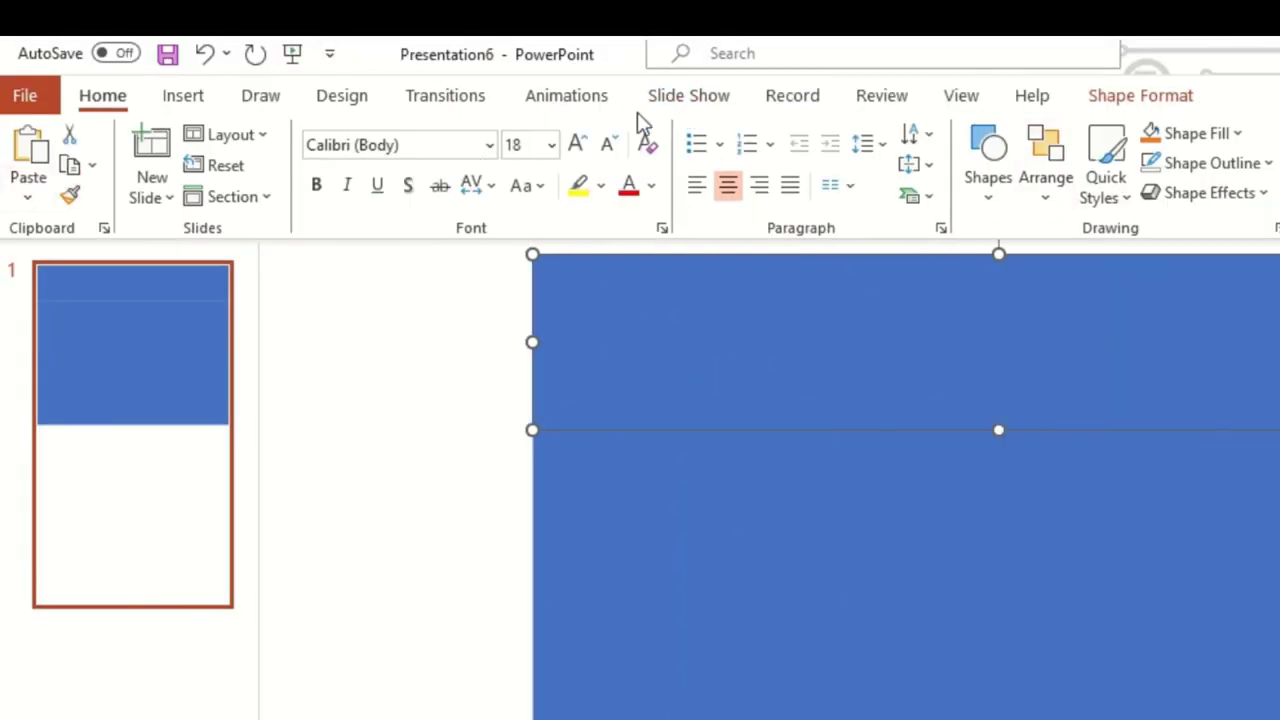
pyautogui.click(354, 97)
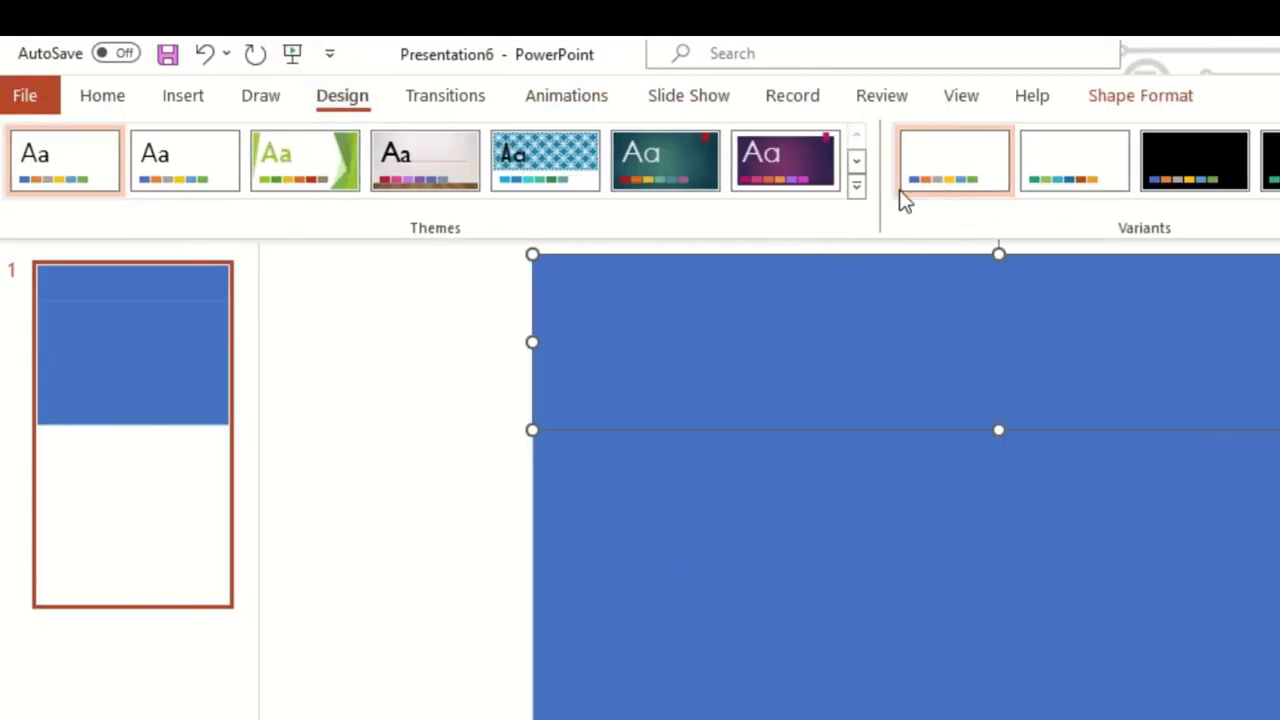
pyautogui.click(856, 189)
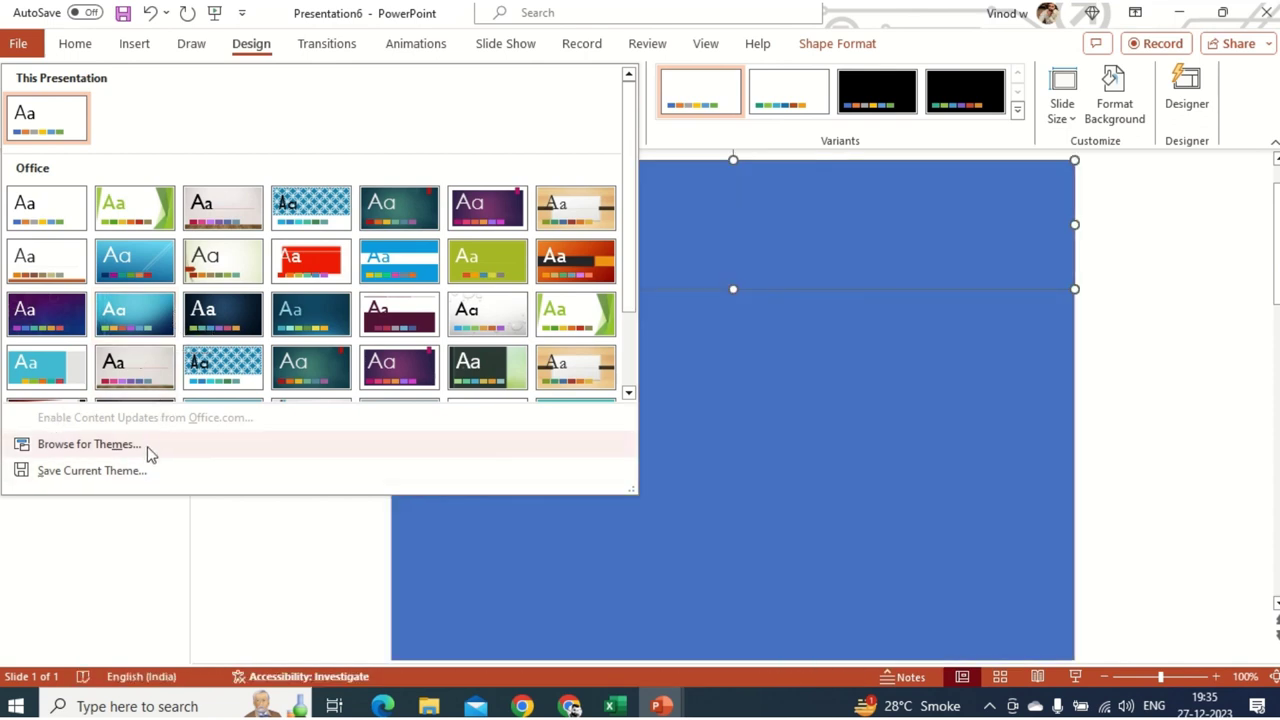
pyautogui.scroll(-2, 535, 340)
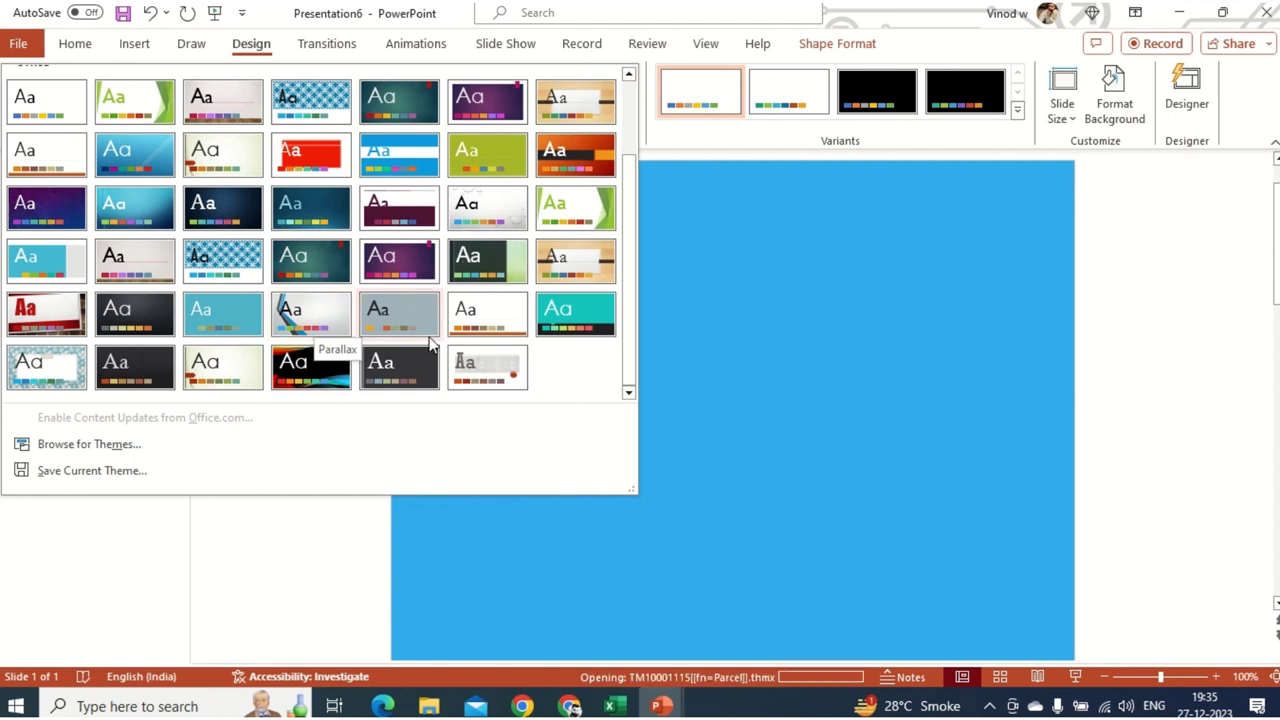
pyautogui.click(330, 577)
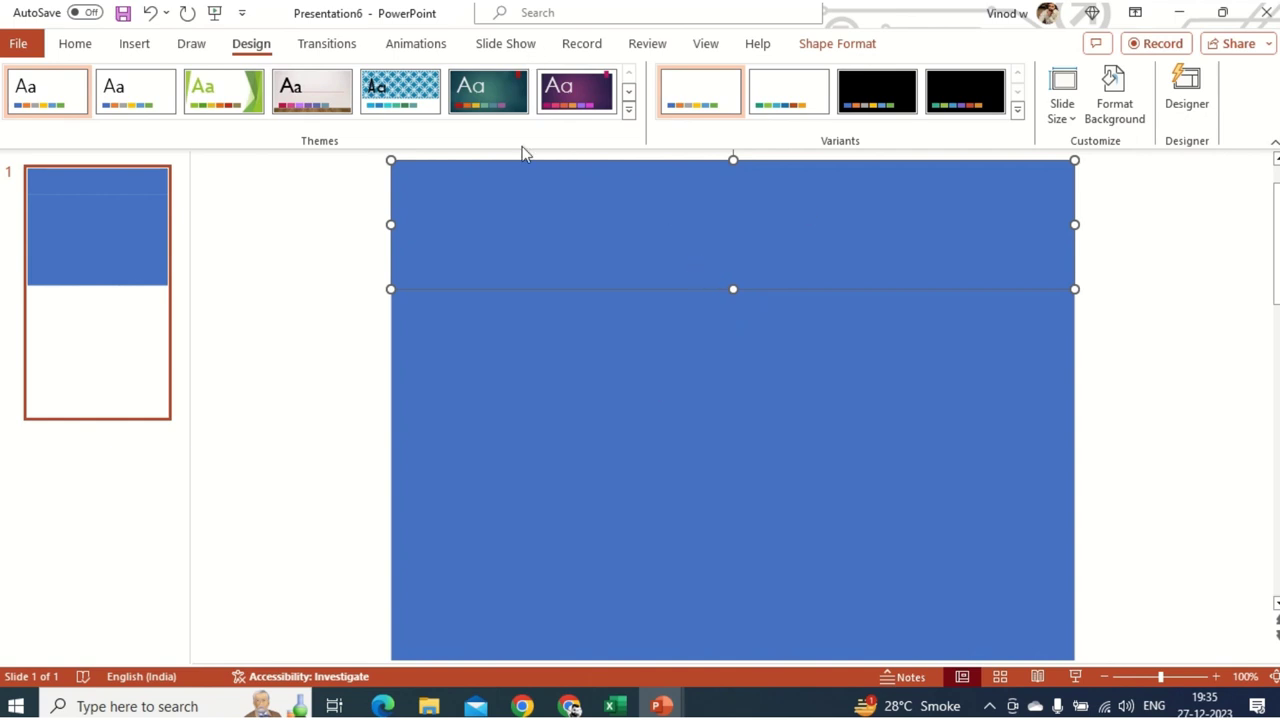
pyautogui.click(135, 45)
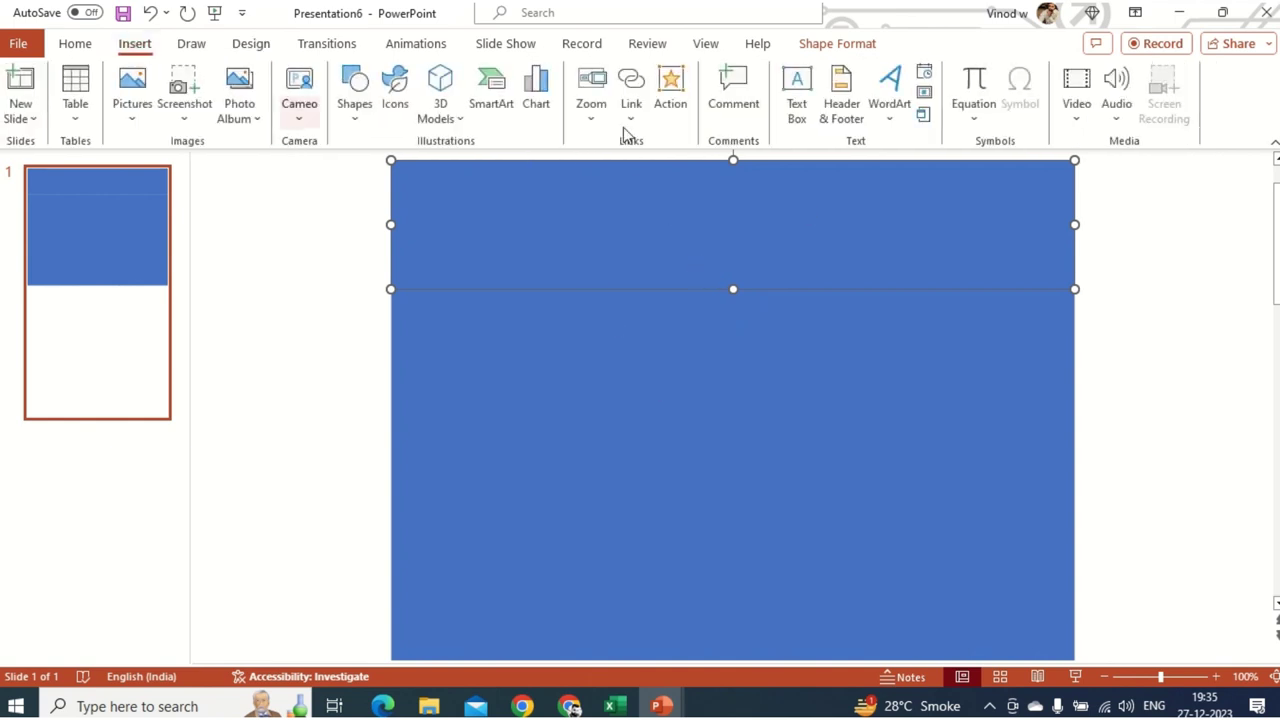
# - Fill the top banner yellow and give the left column a dark linear gradient
pyautogui.click(838, 45)
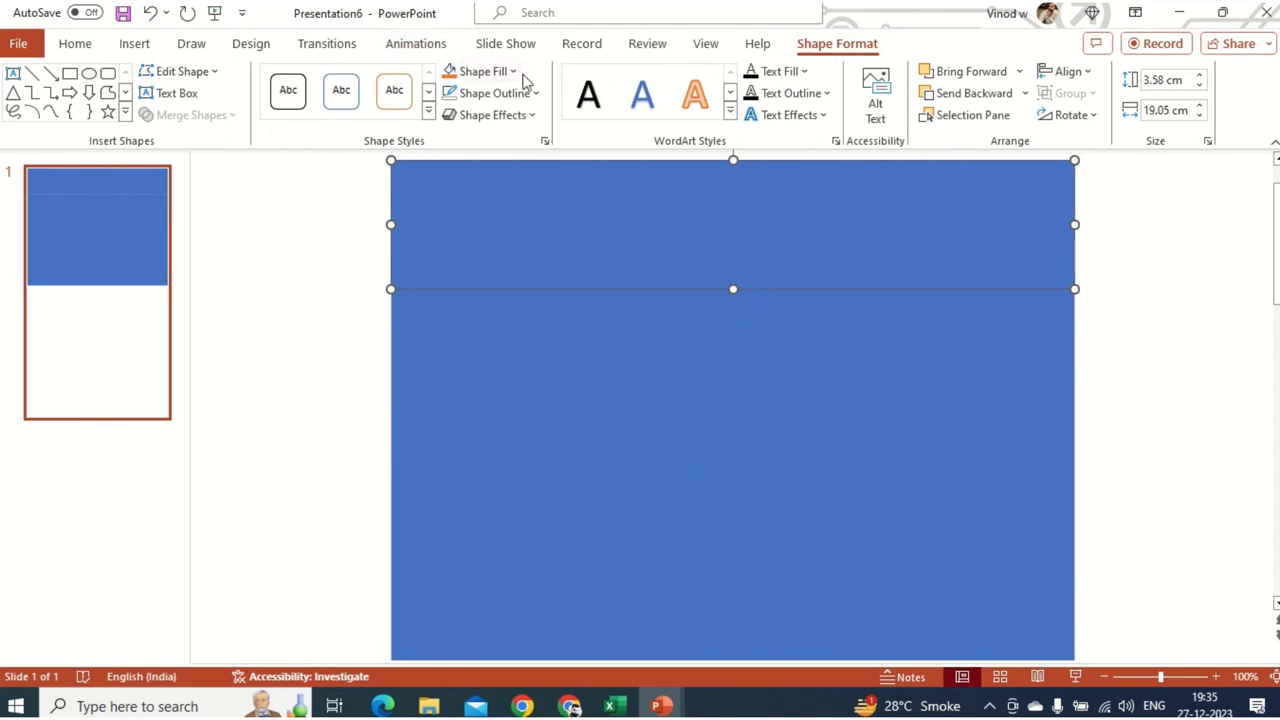
pyautogui.click(513, 72)
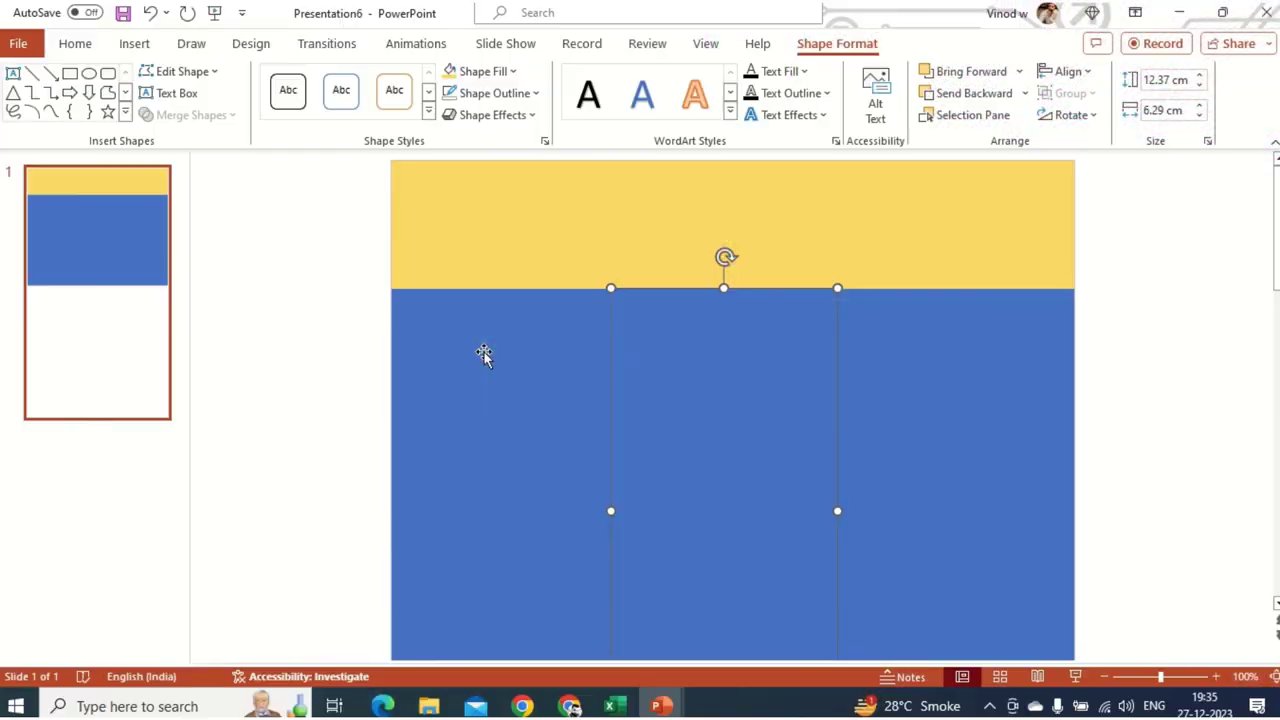
pyautogui.click(484, 352)
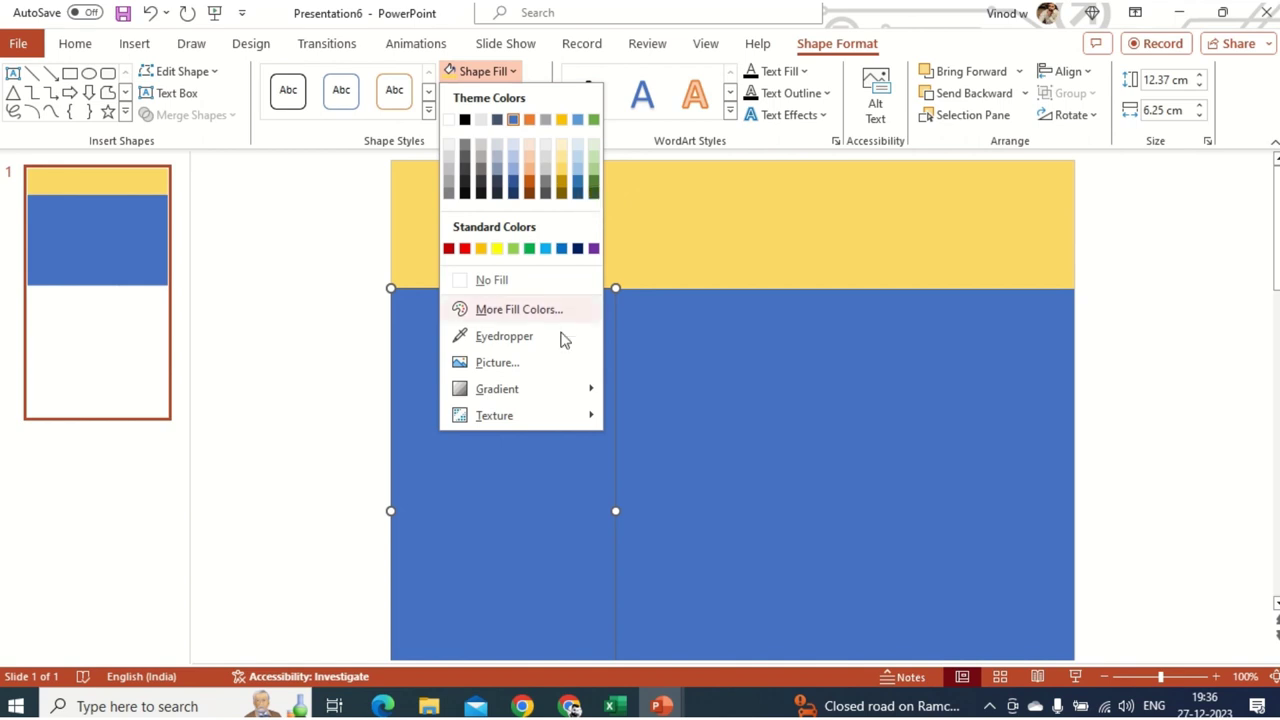
pyautogui.moveTo(527, 395)
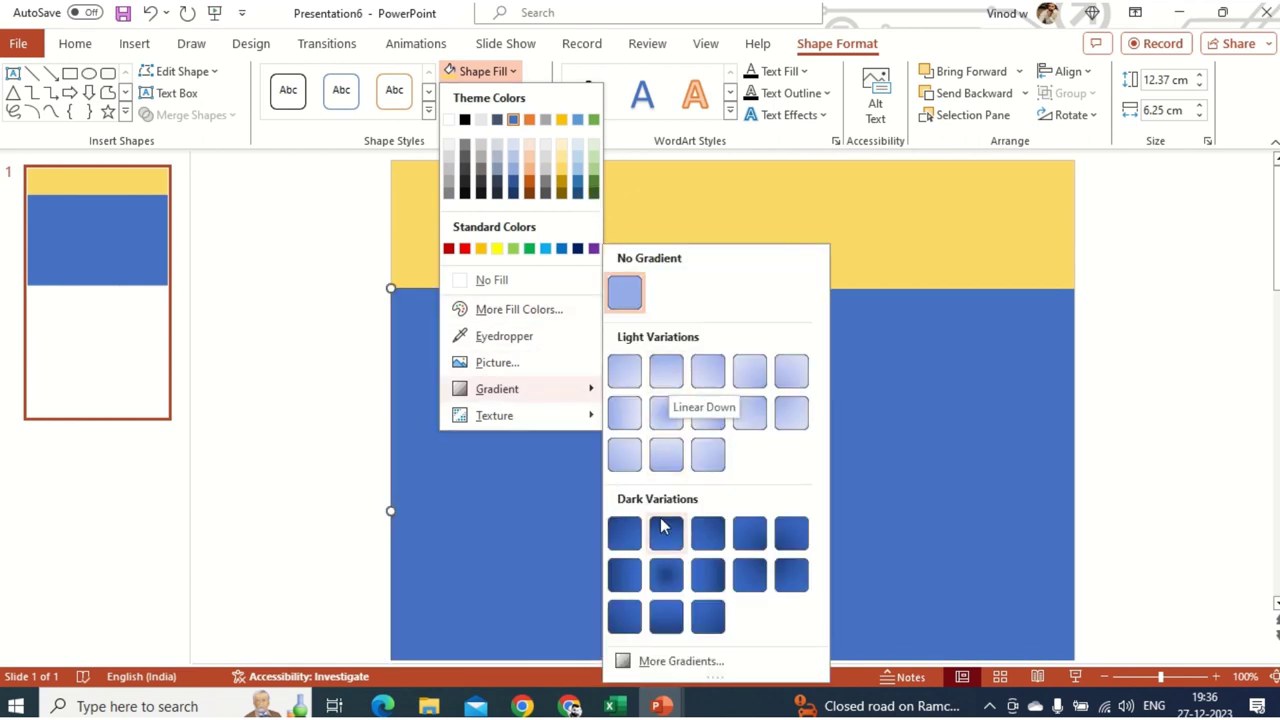
pyautogui.click(707, 577)
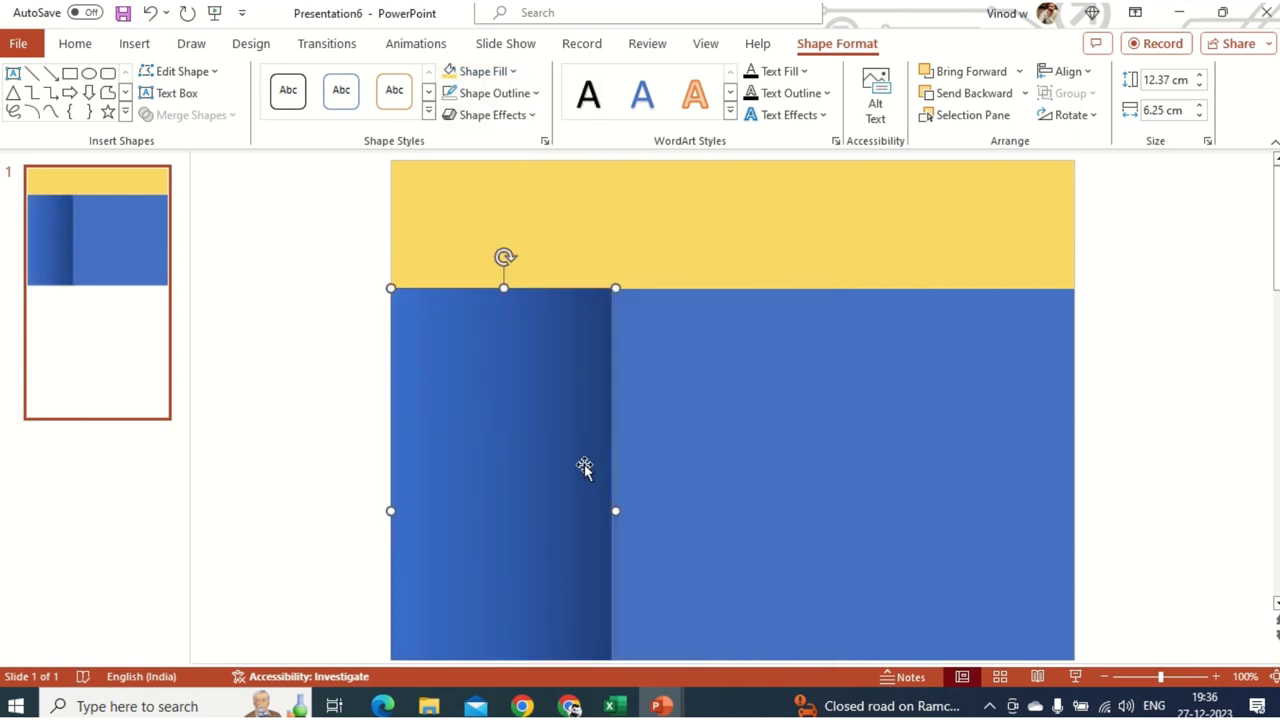
# - Apply dark gradient fills to the middle and right columns
pyautogui.click(744, 352)
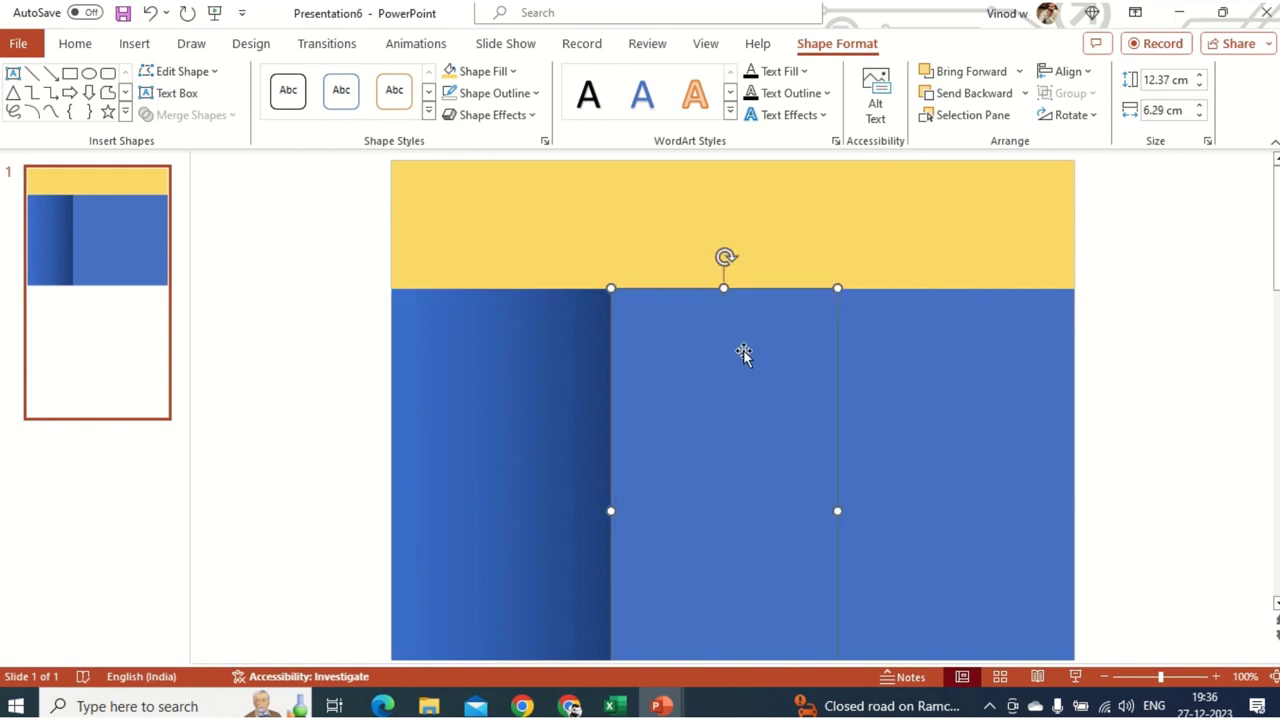
pyautogui.click(505, 72)
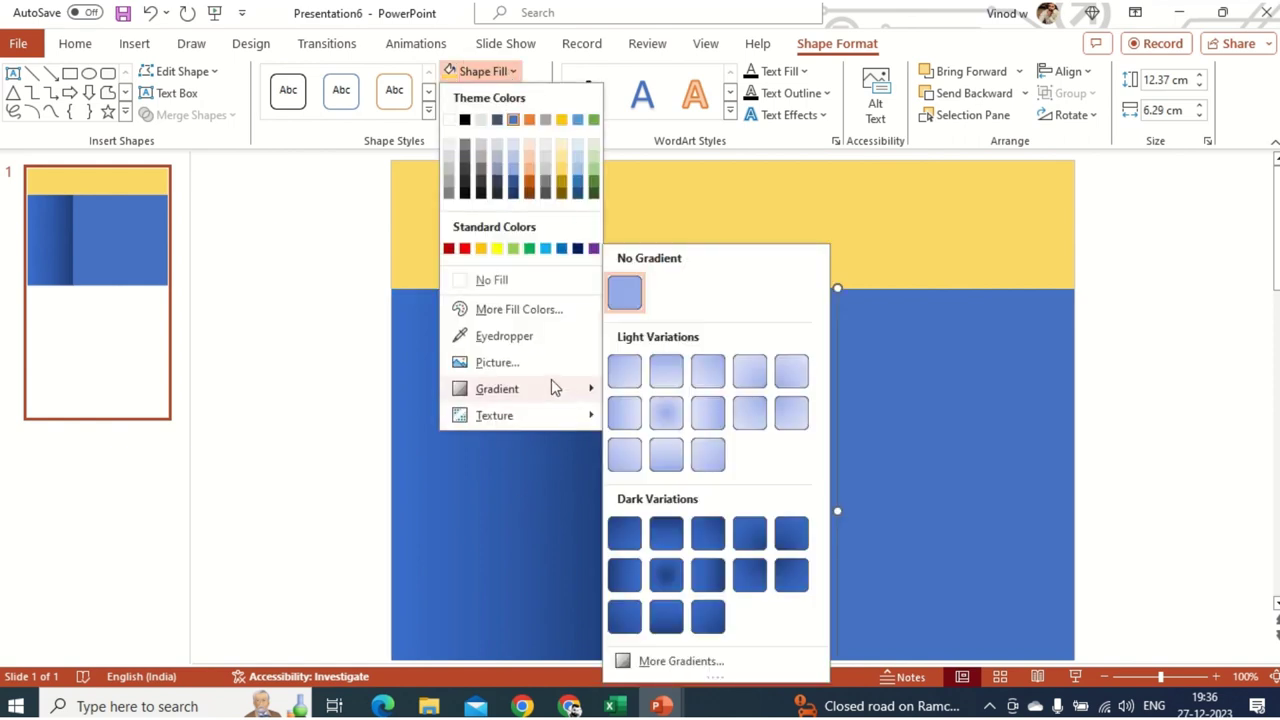
pyautogui.click(790, 538)
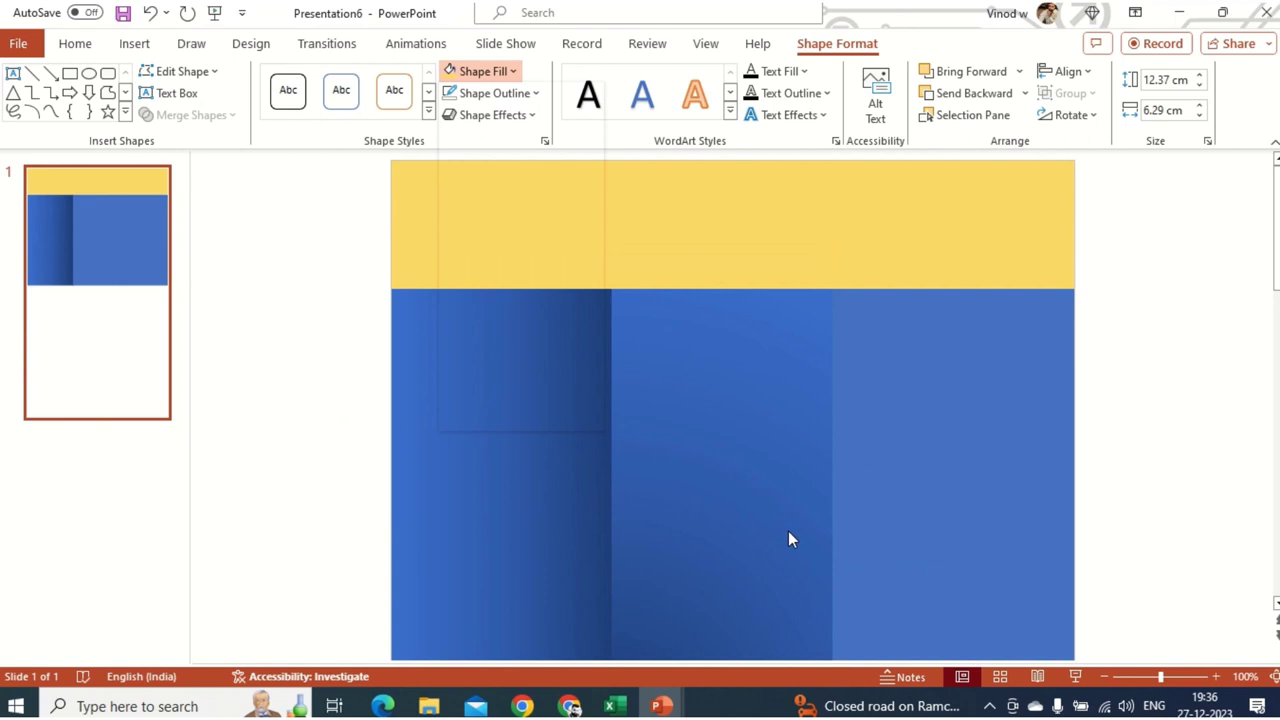
pyautogui.click(912, 401)
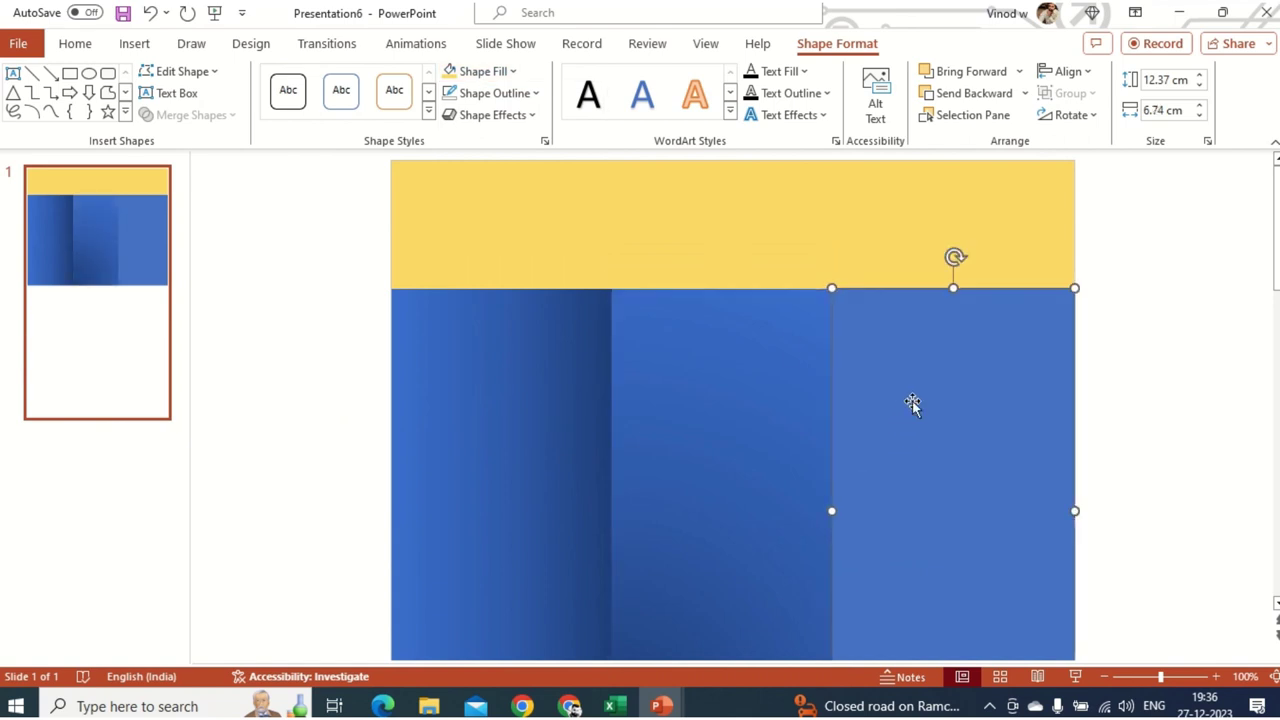
pyautogui.click(510, 72)
pyautogui.moveTo(563, 389)
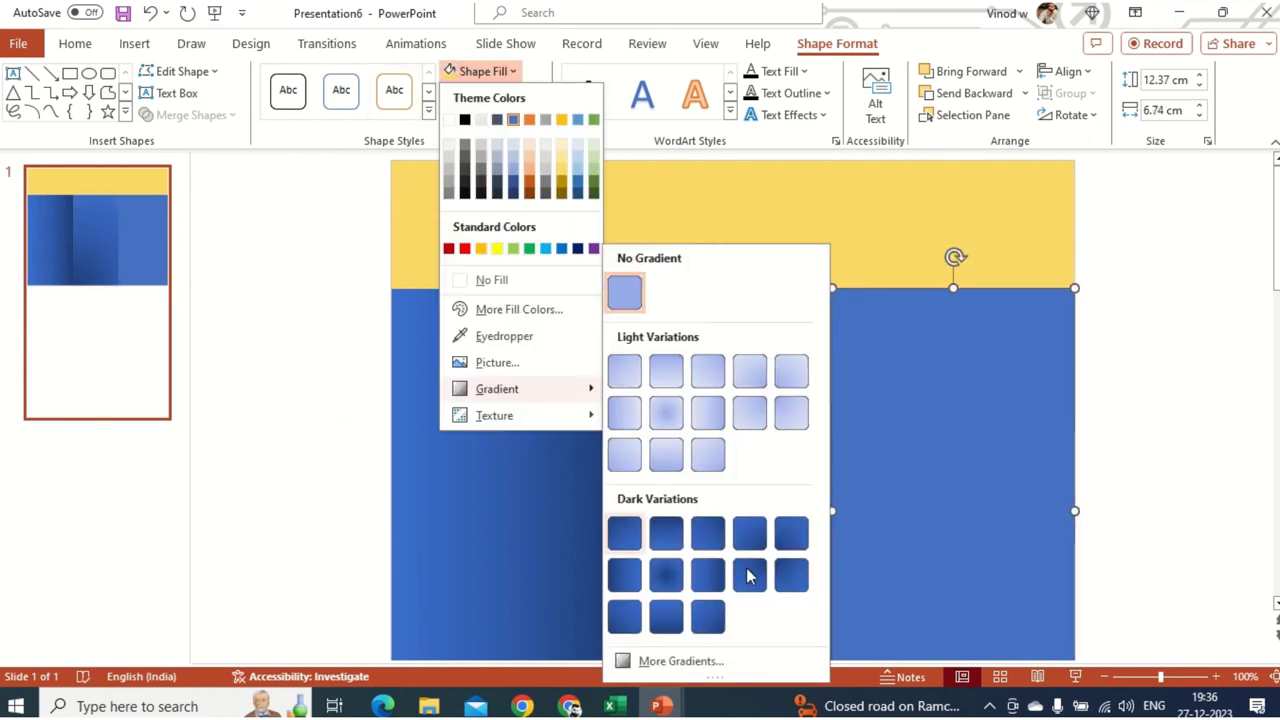
pyautogui.click(783, 577)
# - Shorten the yellow header bar by dragging its bottom edge up
pyautogui.click(1106, 511)
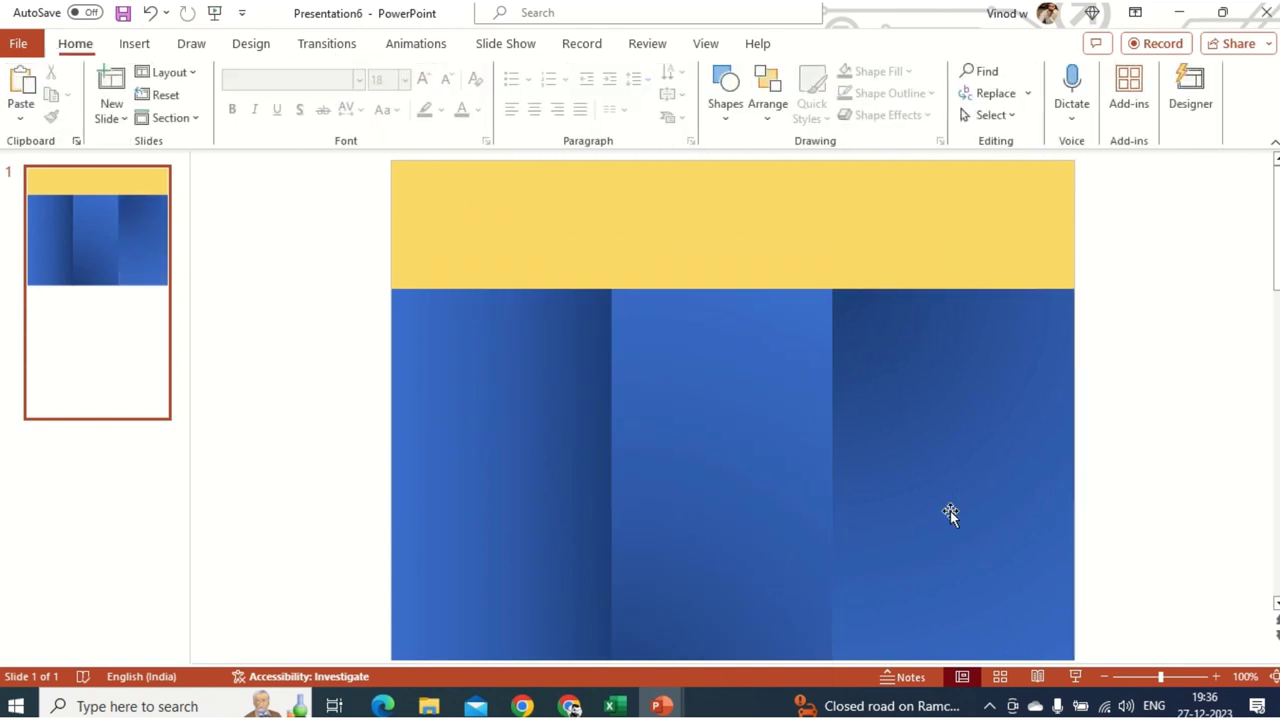
pyautogui.scroll(-3, 940, 512)
pyautogui.scroll(3, 898, 562)
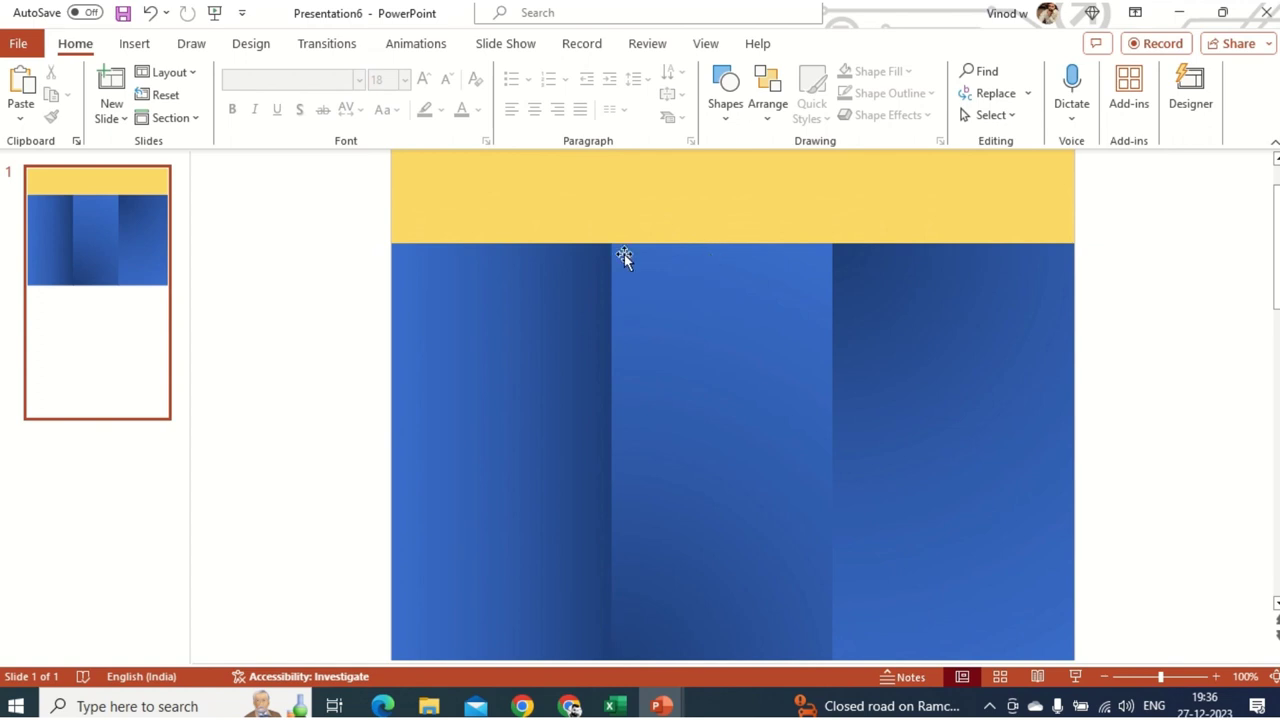
pyautogui.click(591, 232)
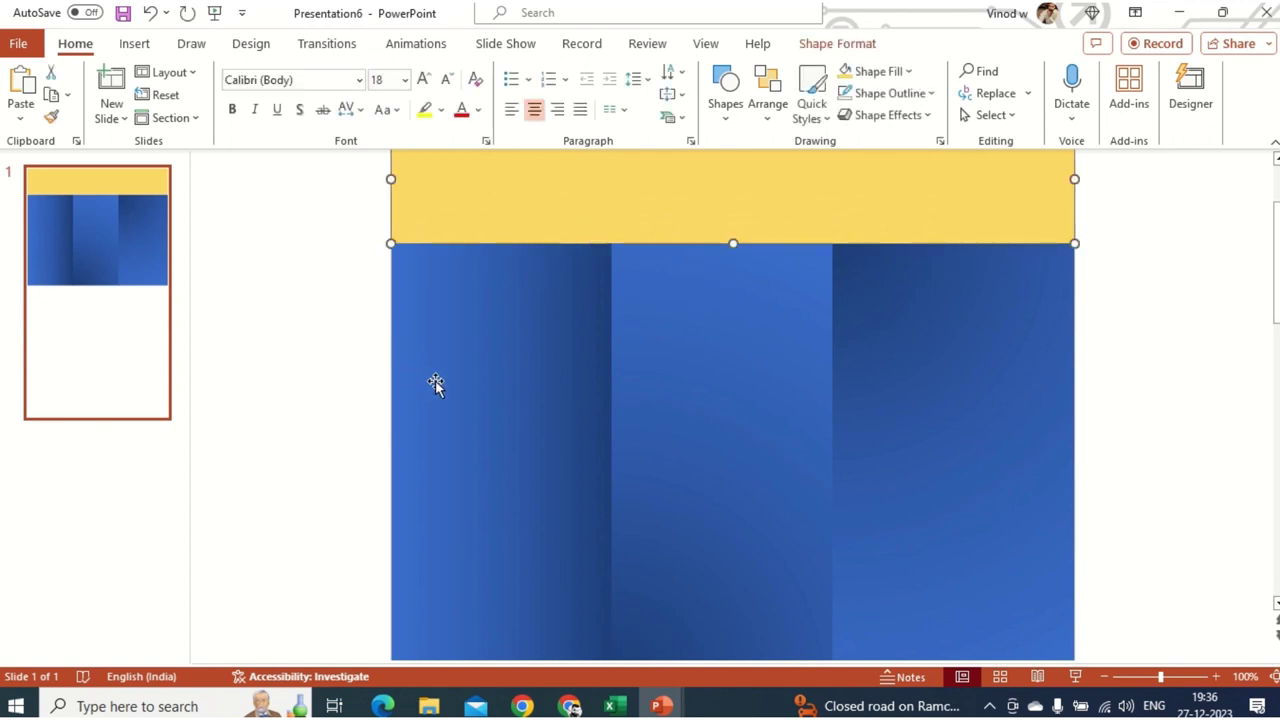
pyautogui.scroll(-2, 589, 386)
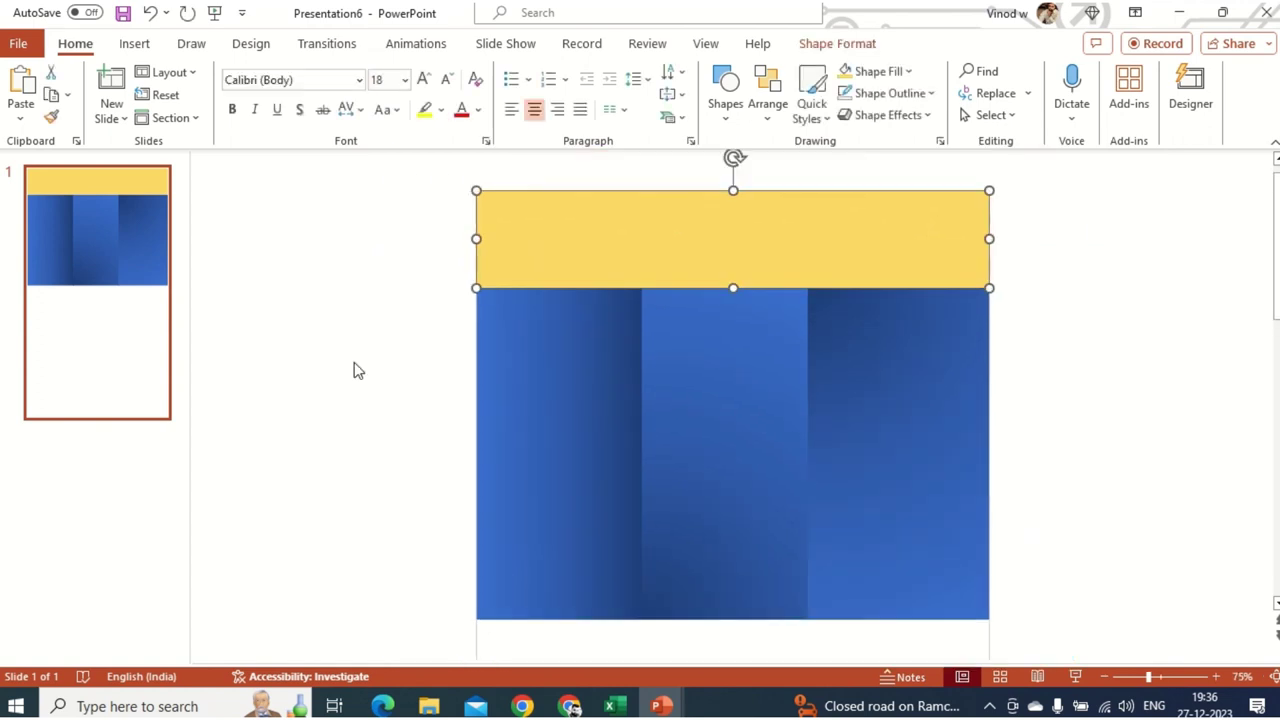
pyautogui.moveTo(733, 287); pyautogui.dragTo(735, 229)
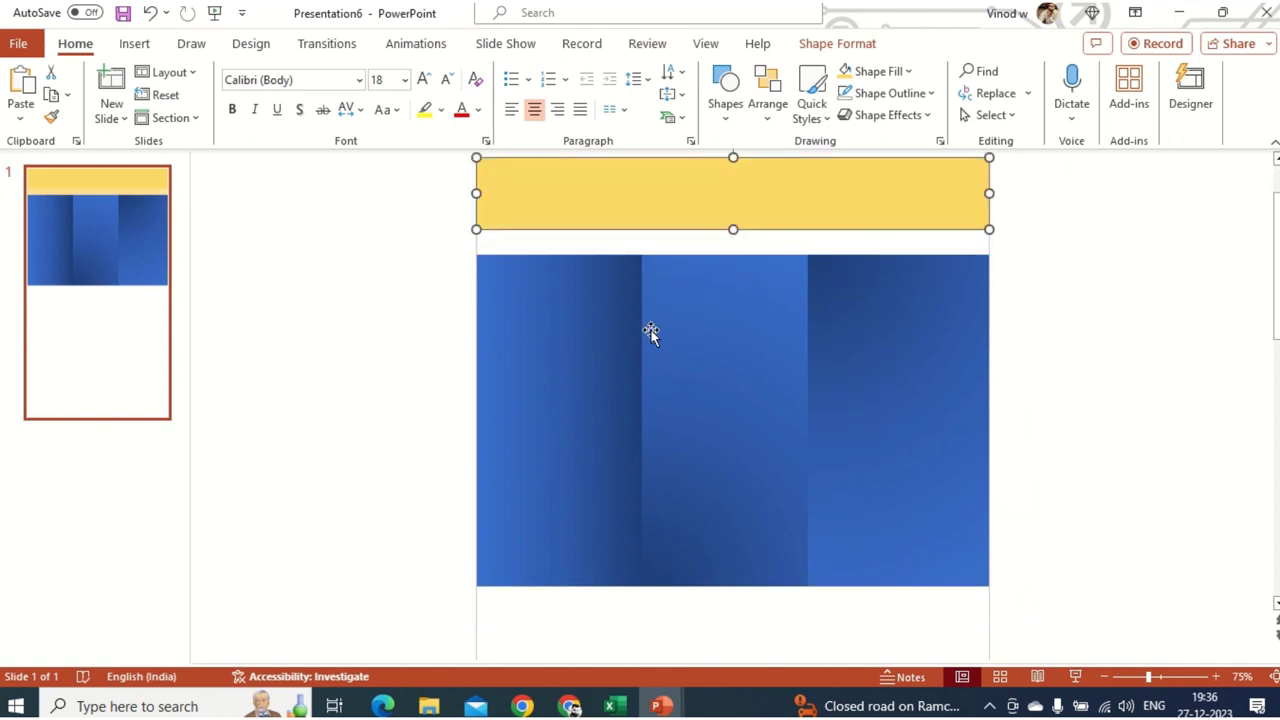
# - Move the three blue panels up together so they sit flush under the header
pyautogui.keyDown('shift'); pyautogui.click(589, 297); pyautogui.keyUp('shift')
pyautogui.keyDown('shift'); pyautogui.click(693, 304); pyautogui.keyUp('shift')
pyautogui.keyDown('shift'); pyautogui.click(923, 351); pyautogui.keyUp('shift')
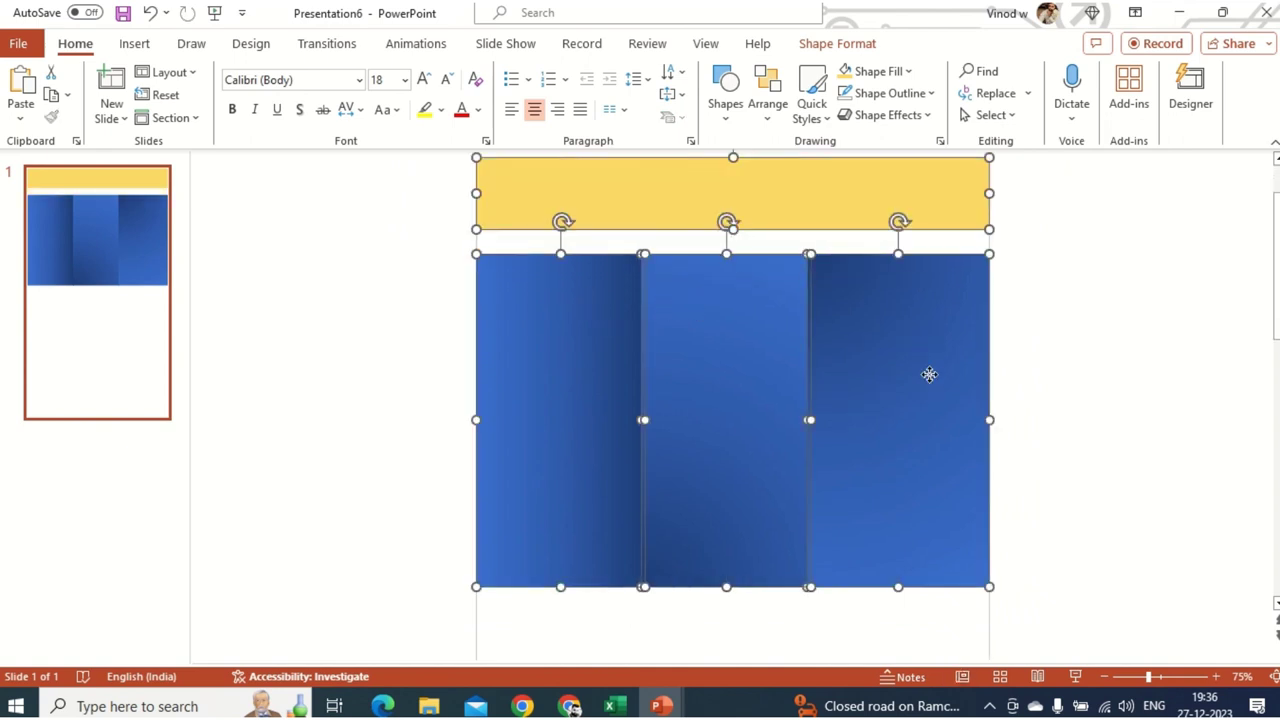
pyautogui.moveTo(929, 374); pyautogui.dragTo(929, 354)
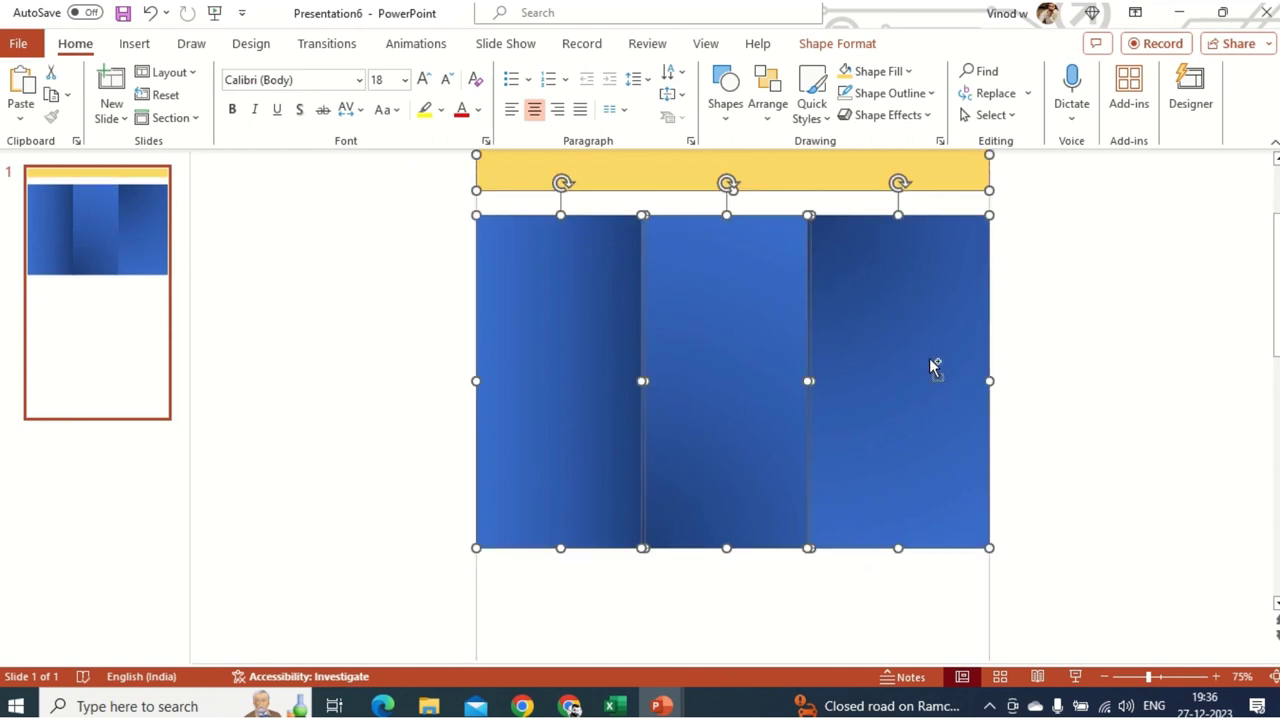
pyautogui.hotkey('ctrl', 'z')
pyautogui.click(1017, 363)
pyautogui.click(944, 365)
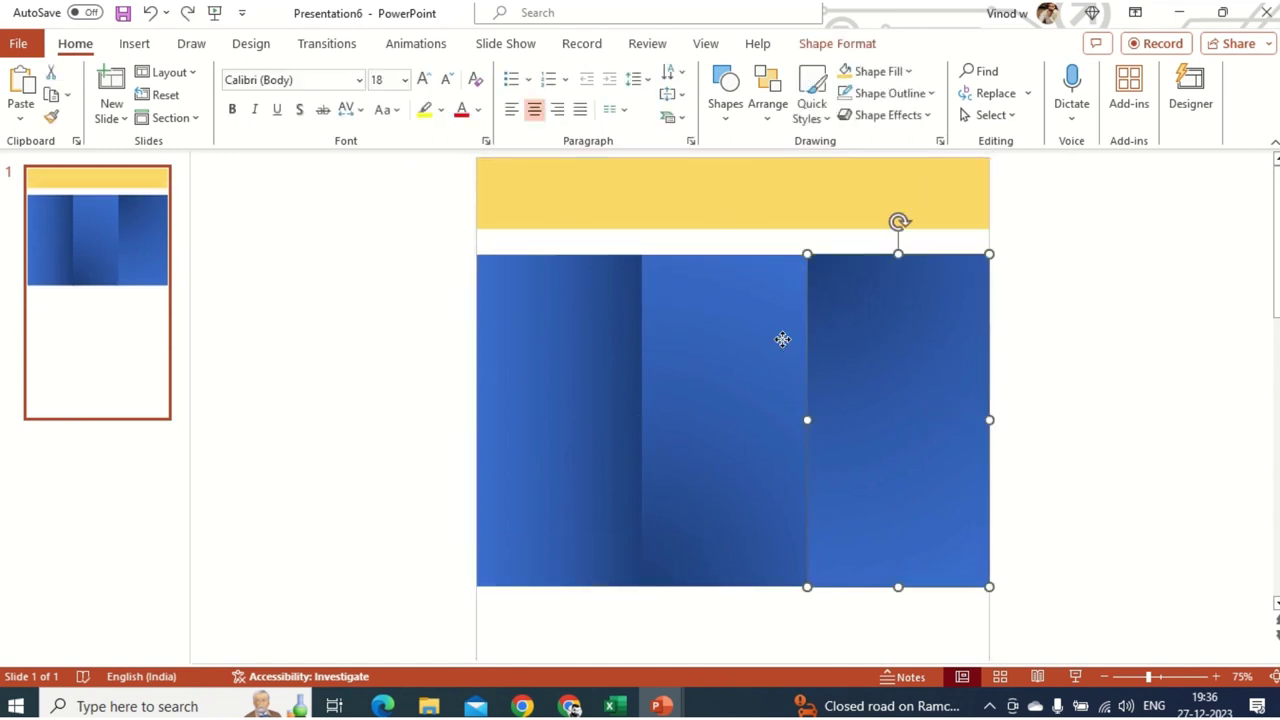
pyautogui.keyDown('shift'); pyautogui.click(782, 339); pyautogui.keyUp('shift')
pyautogui.keyDown('shift'); pyautogui.click(592, 345); pyautogui.keyUp('shift')
pyautogui.moveTo(861, 430); pyautogui.dragTo(863, 408)
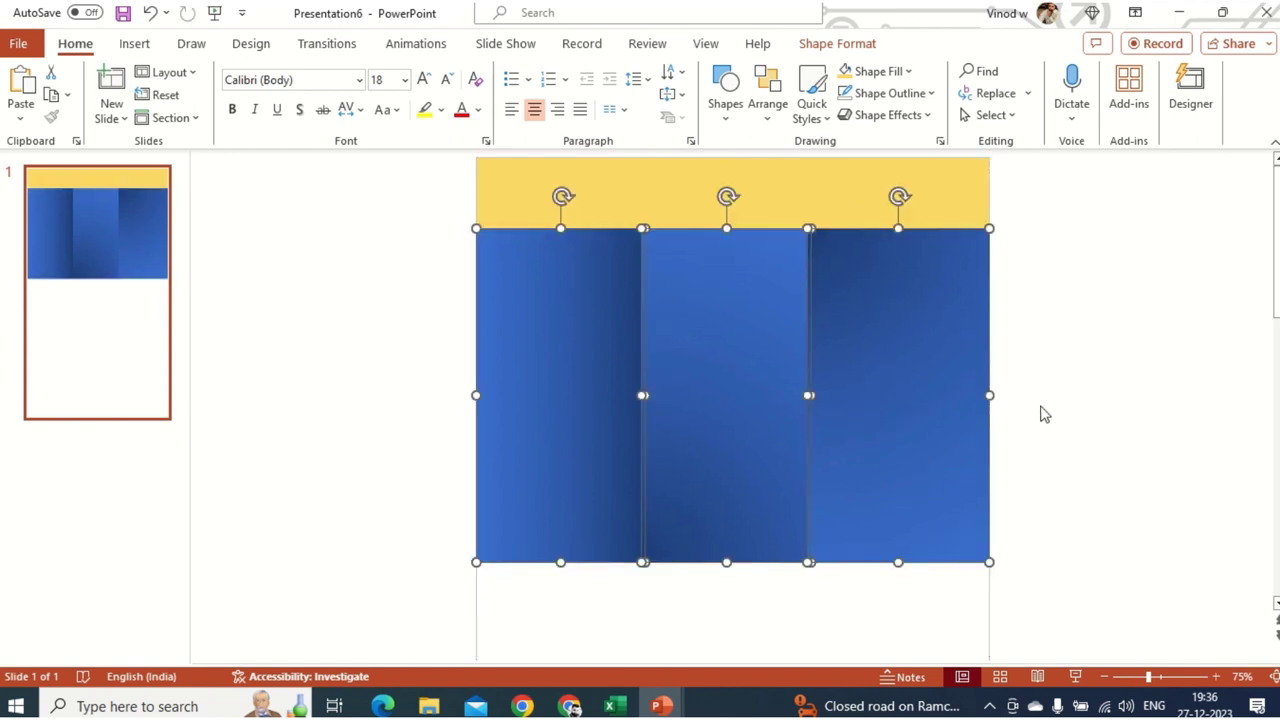
pyautogui.click(994, 529)
pyautogui.click(569, 706)
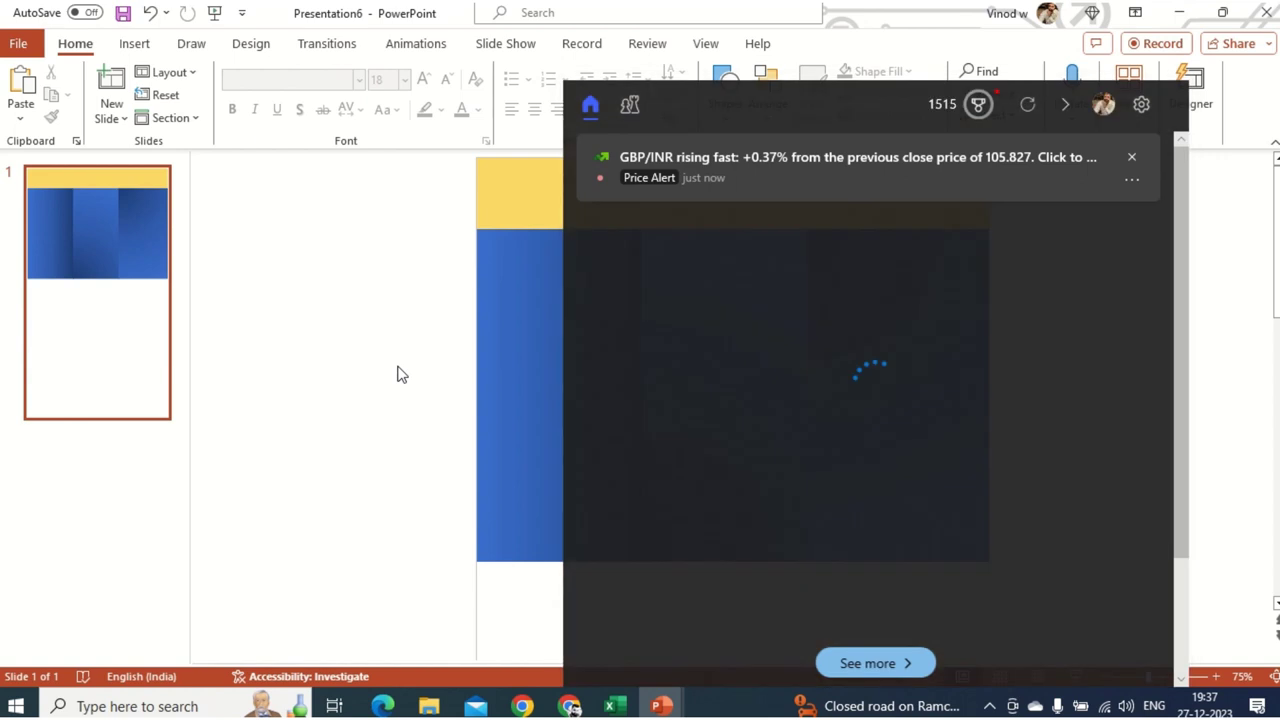
pyautogui.click(400, 374)
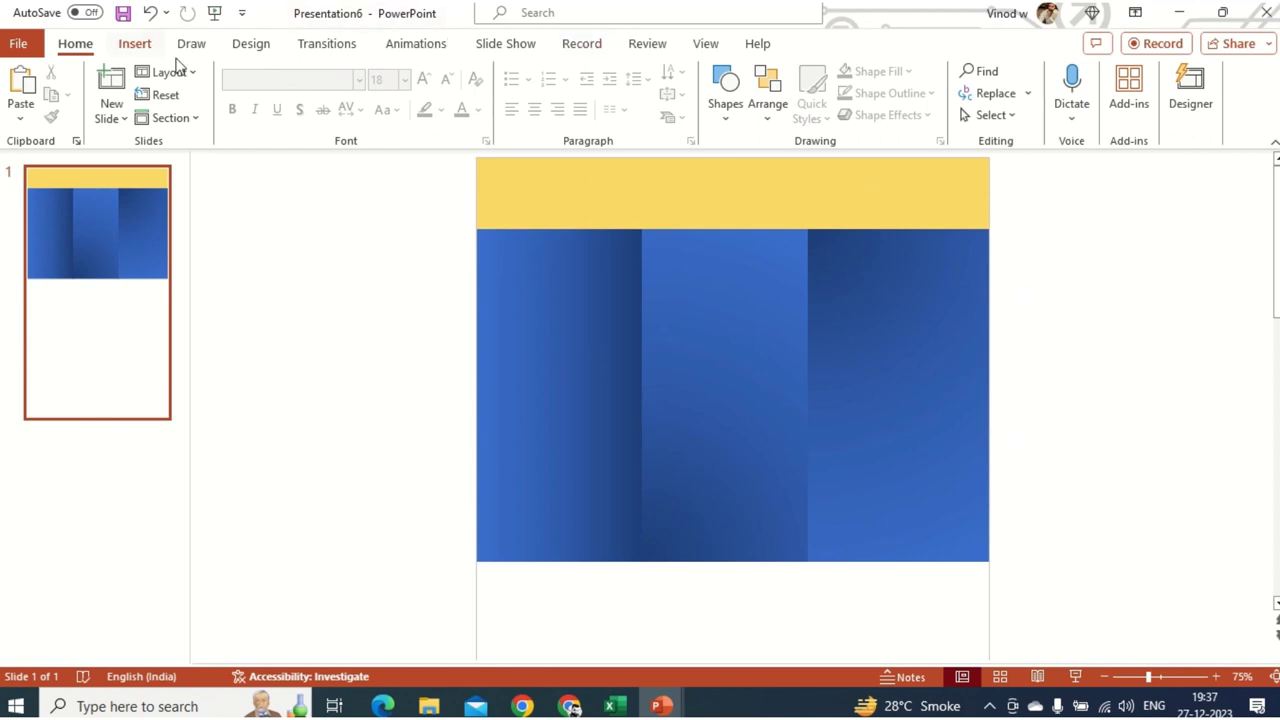
# - Insert the picture discover_talent_CEO-removebg-preview from the Downloads folder
pyautogui.click(136, 44)
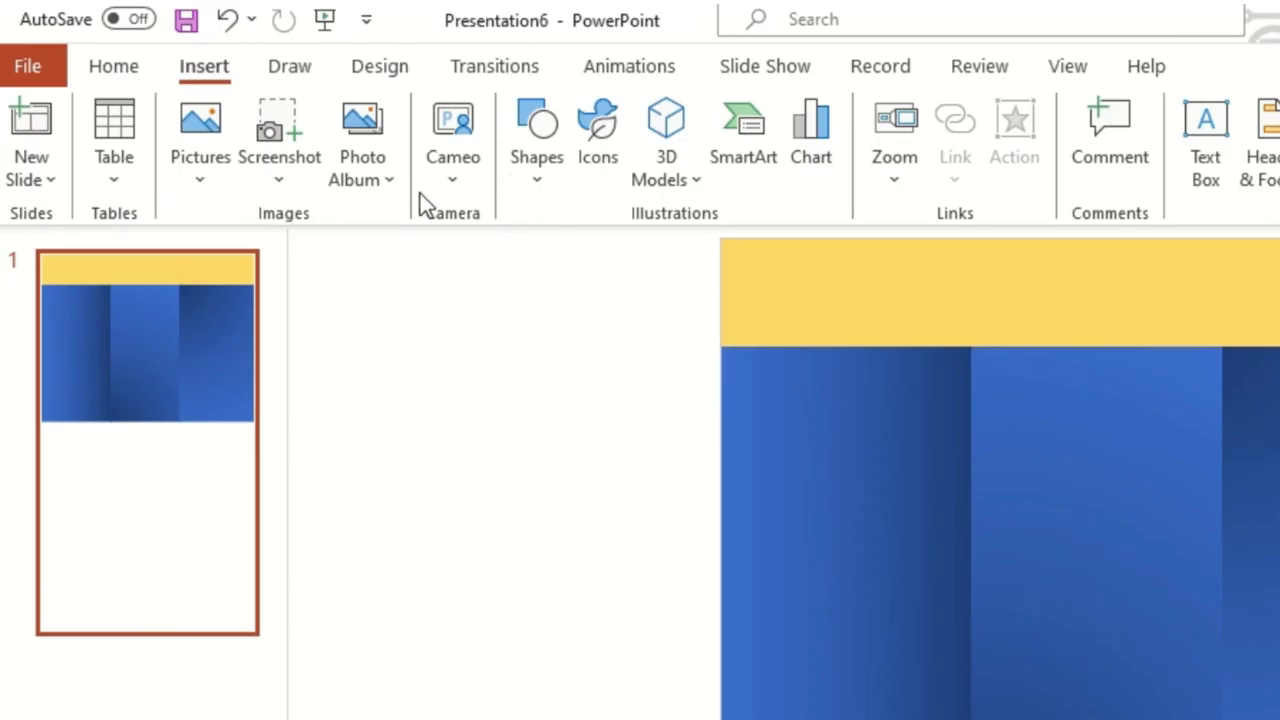
pyautogui.click(250, 122)
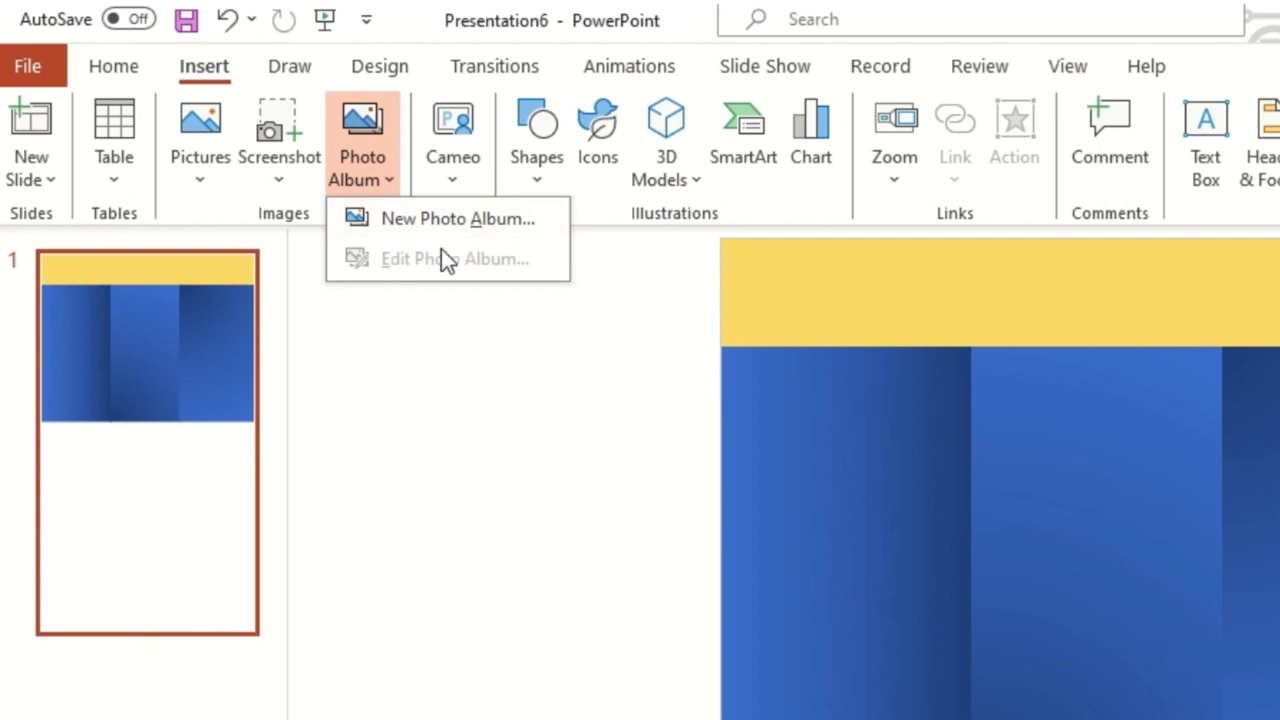
pyautogui.click(211, 182)
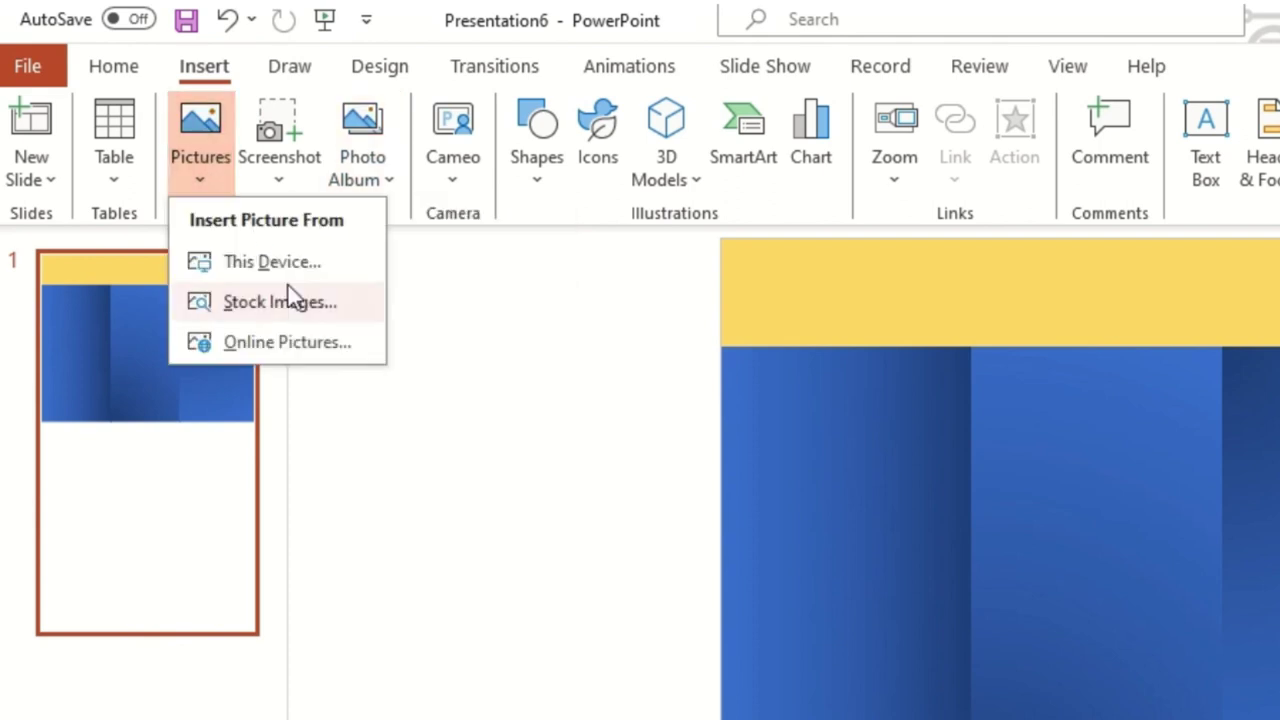
pyautogui.click(303, 268)
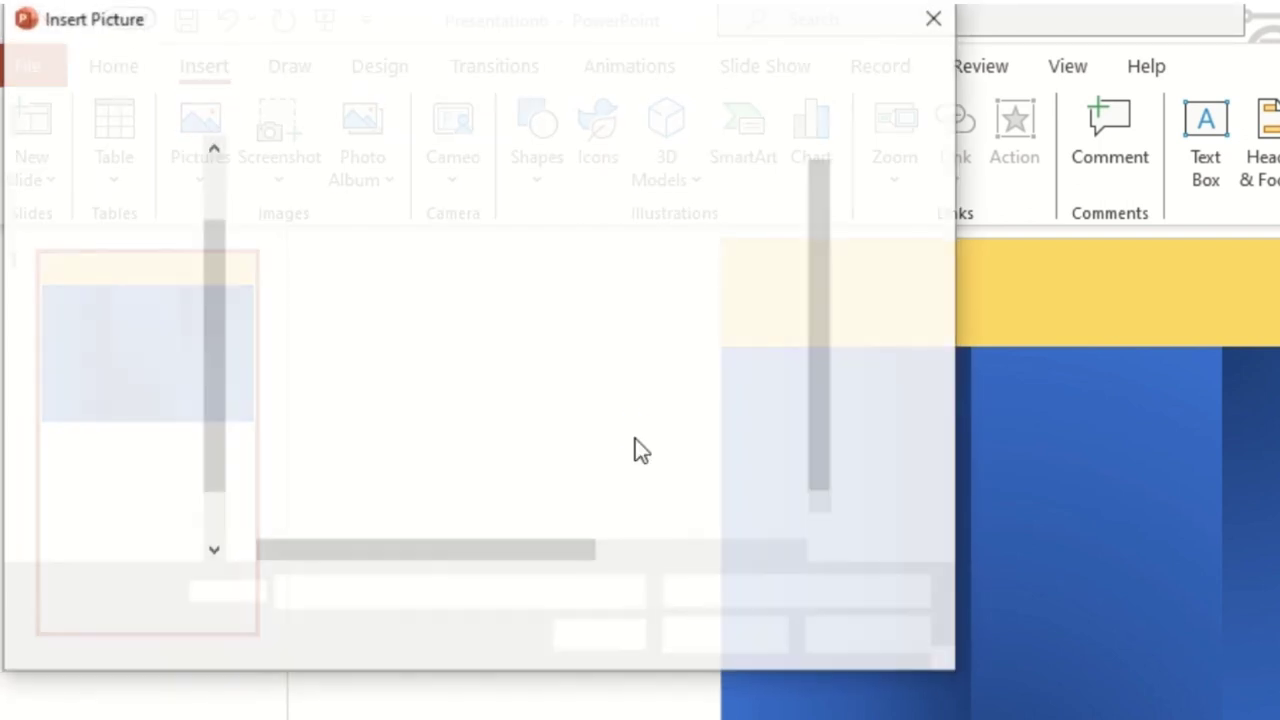
pyautogui.click(153, 325)
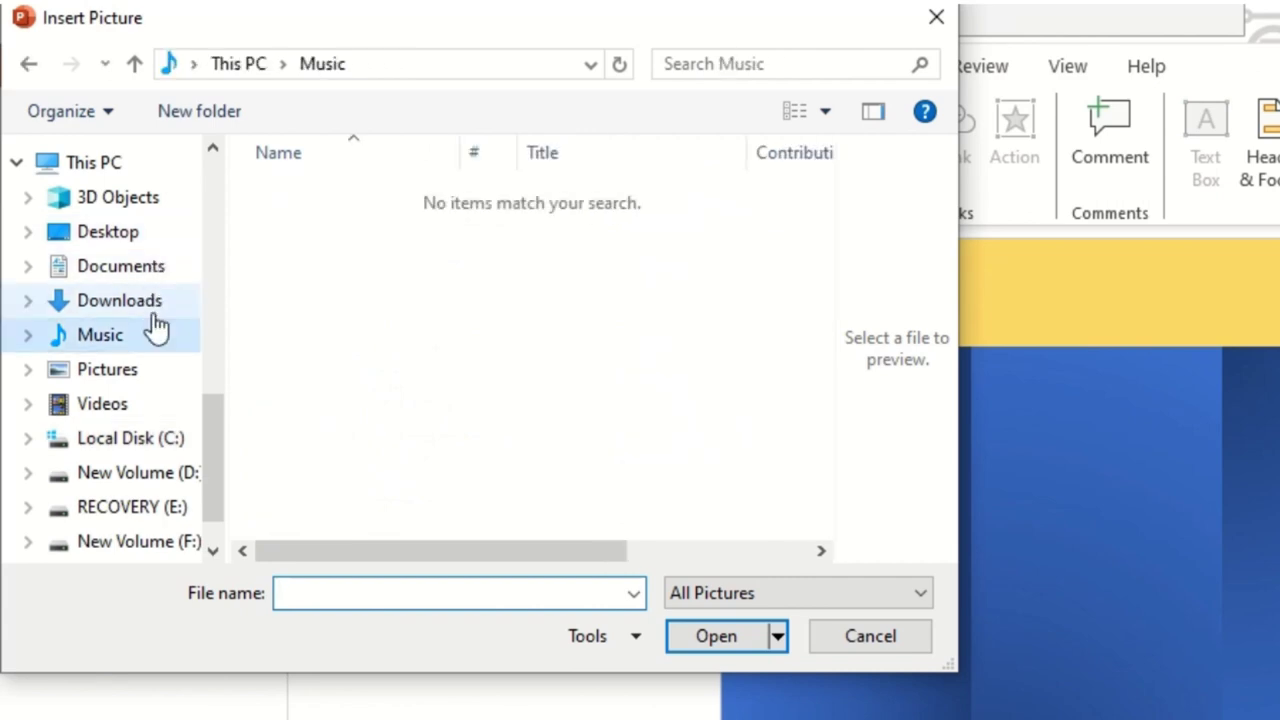
pyautogui.click(152, 305)
pyautogui.scroll(-3, 434, 415)
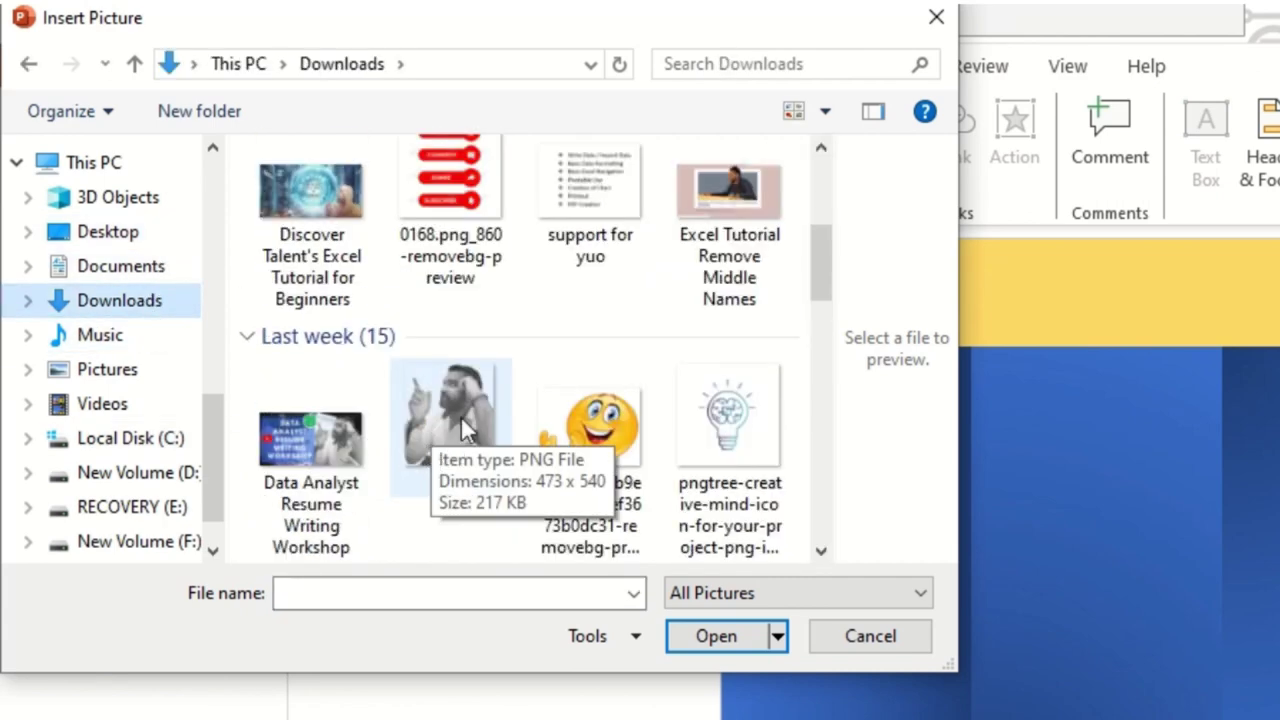
pyautogui.scroll(-4, 623, 396)
pyautogui.scroll(-2, 447, 427)
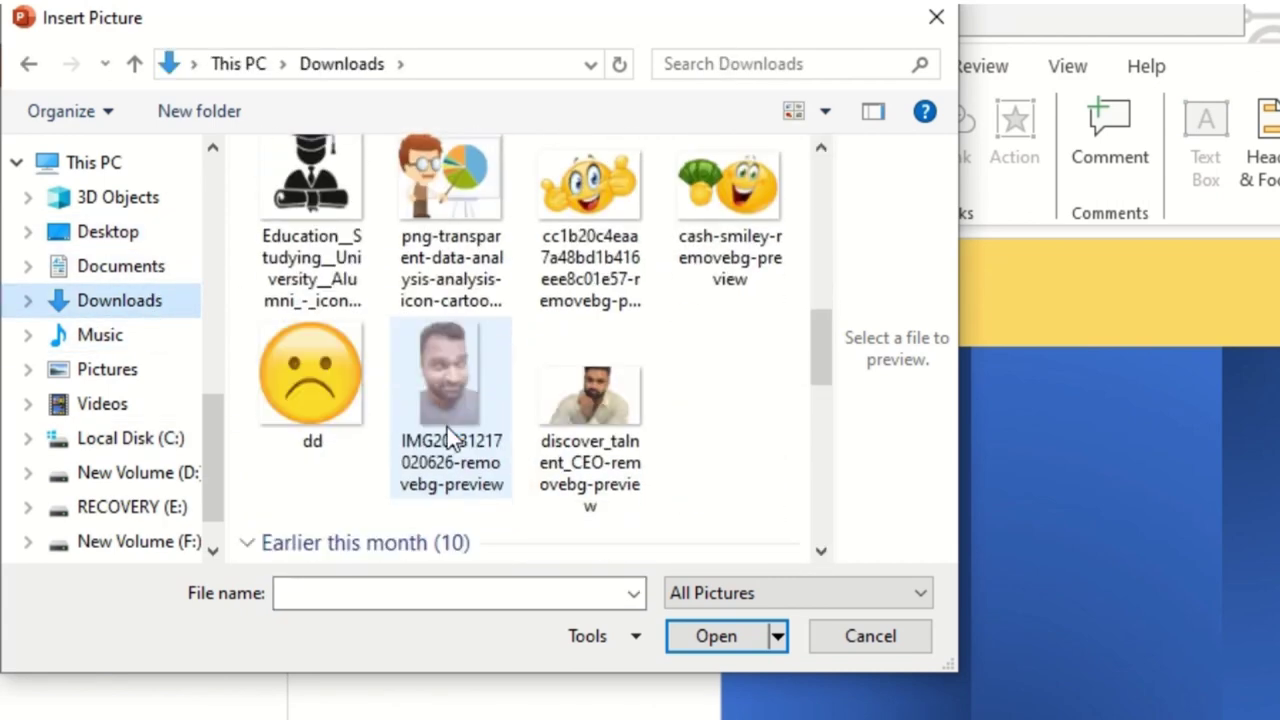
pyautogui.scroll(-2, 560, 414)
pyautogui.click(558, 210)
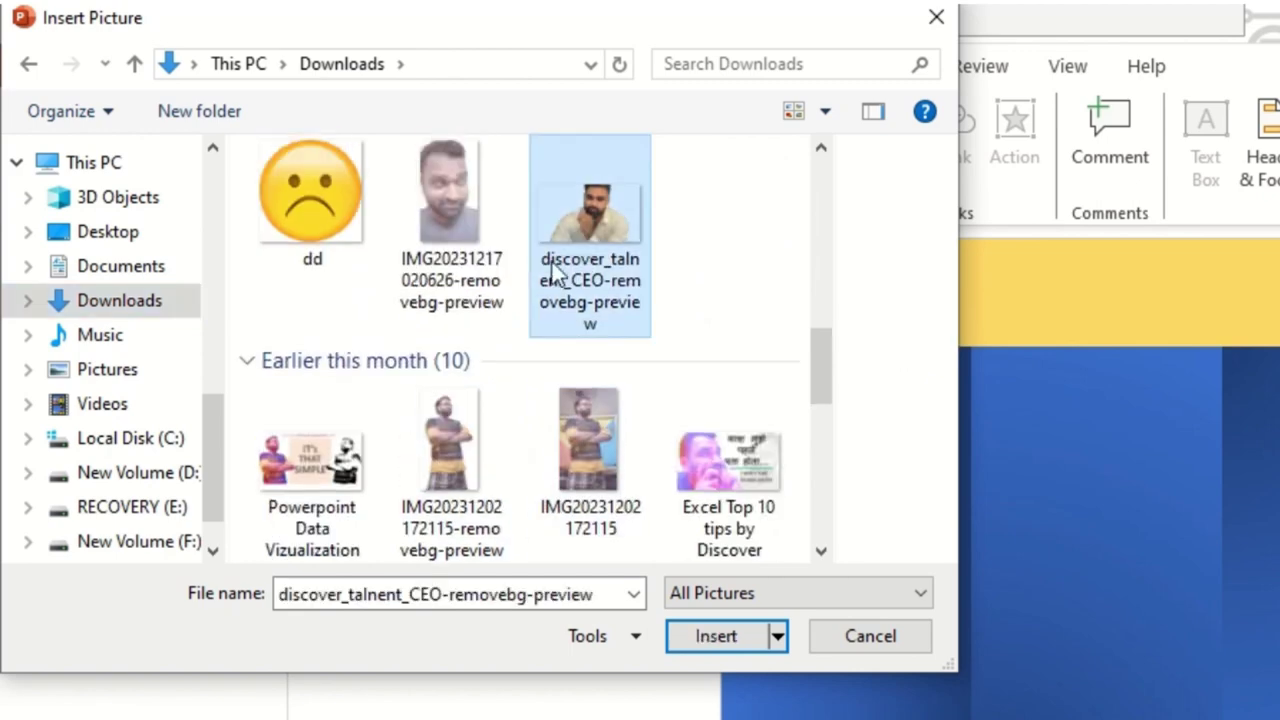
pyautogui.click(718, 638)
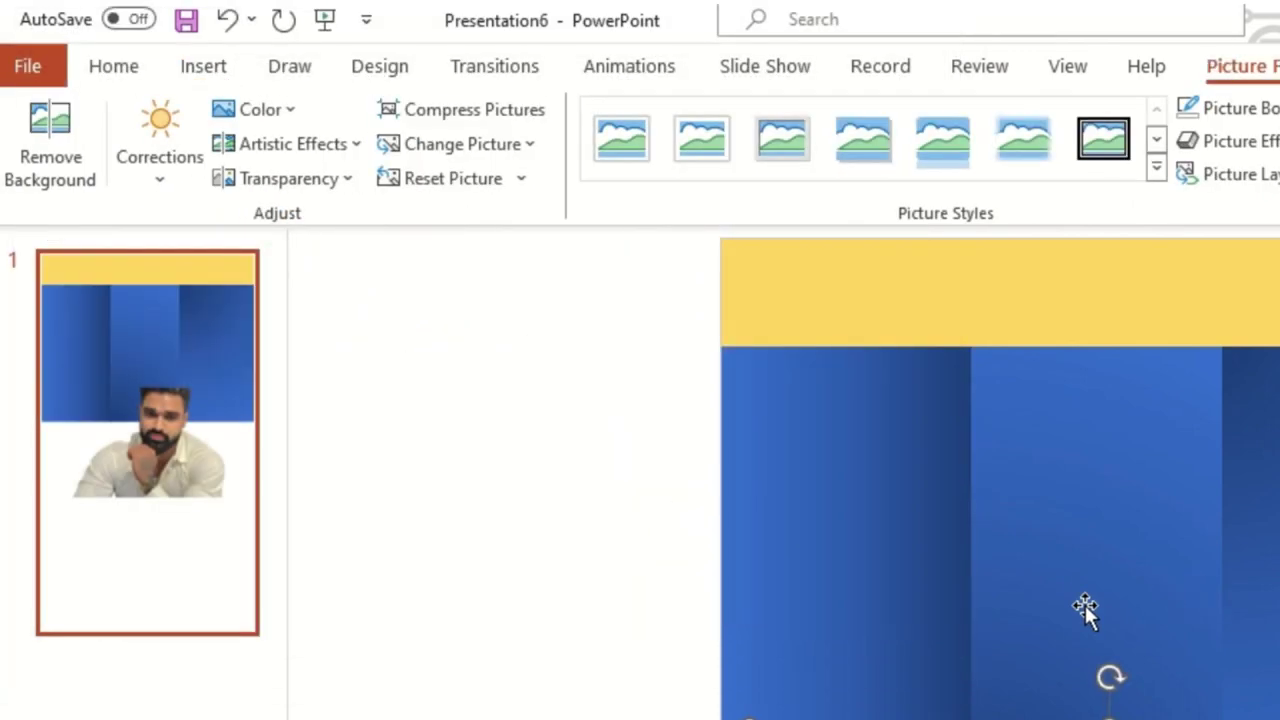
# - Drag the photo up and right so it overlaps the header and panels
pyautogui.moveTo(1140, 716); pyautogui.dragTo(714, 503)
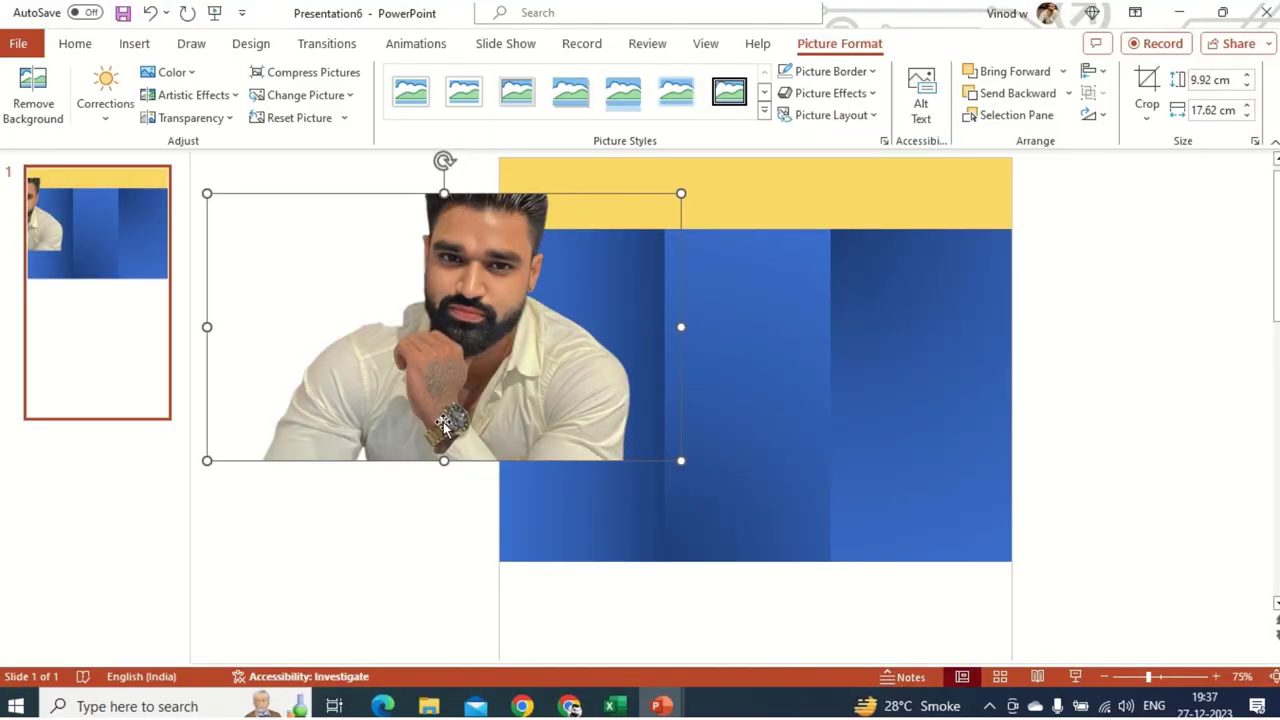
pyautogui.click(370, 604)
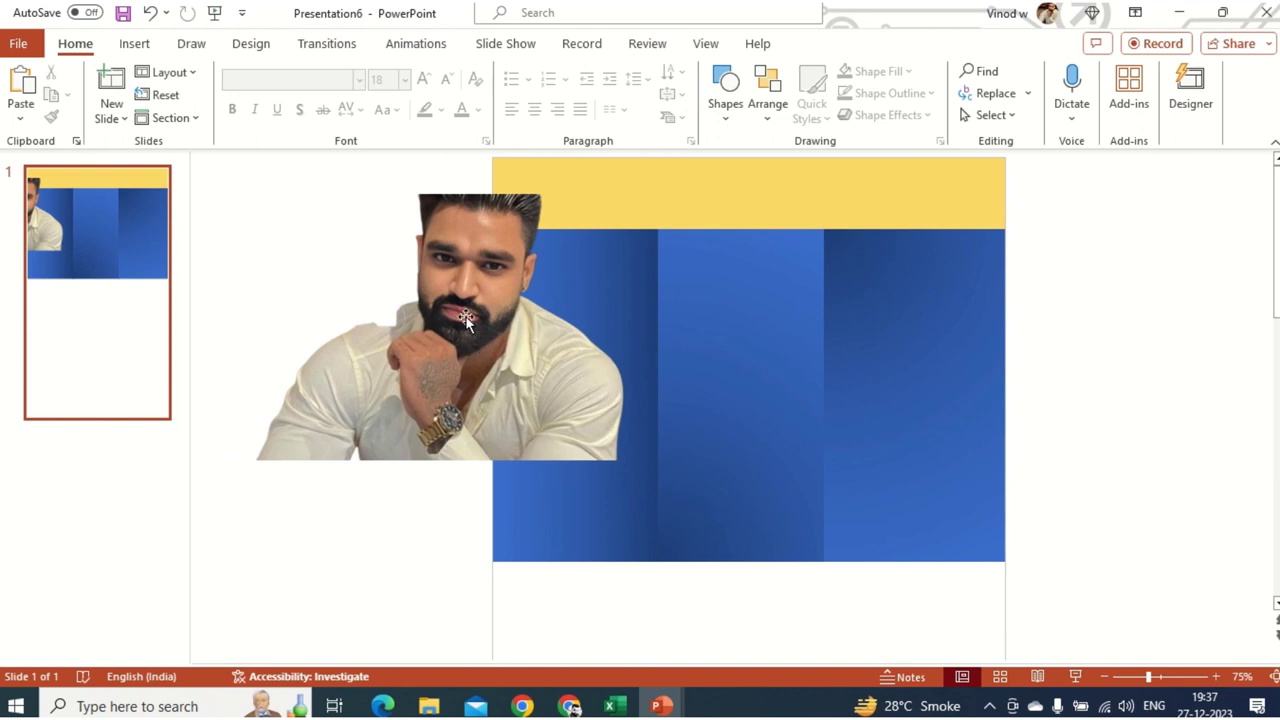
pyautogui.moveTo(466, 318); pyautogui.dragTo(546, 303)
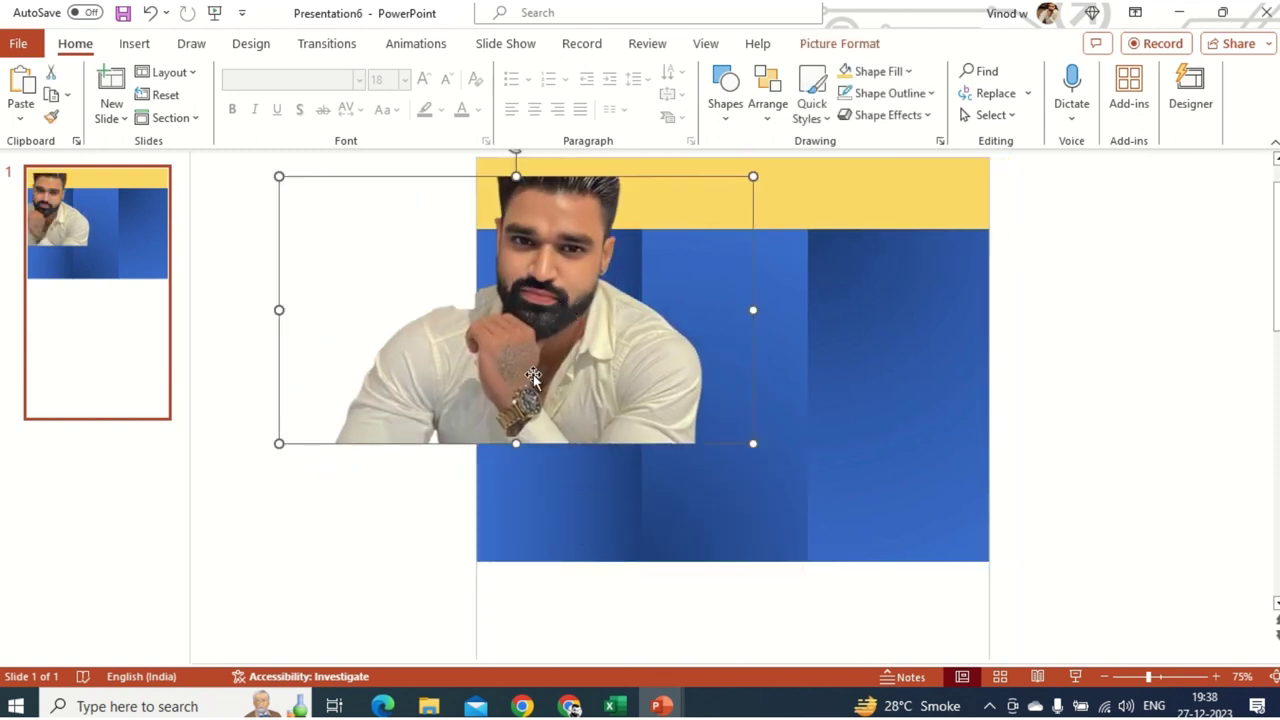
# - Search the web for bg.remove in the browser and open the remove.bg site
pyautogui.click(569, 706)
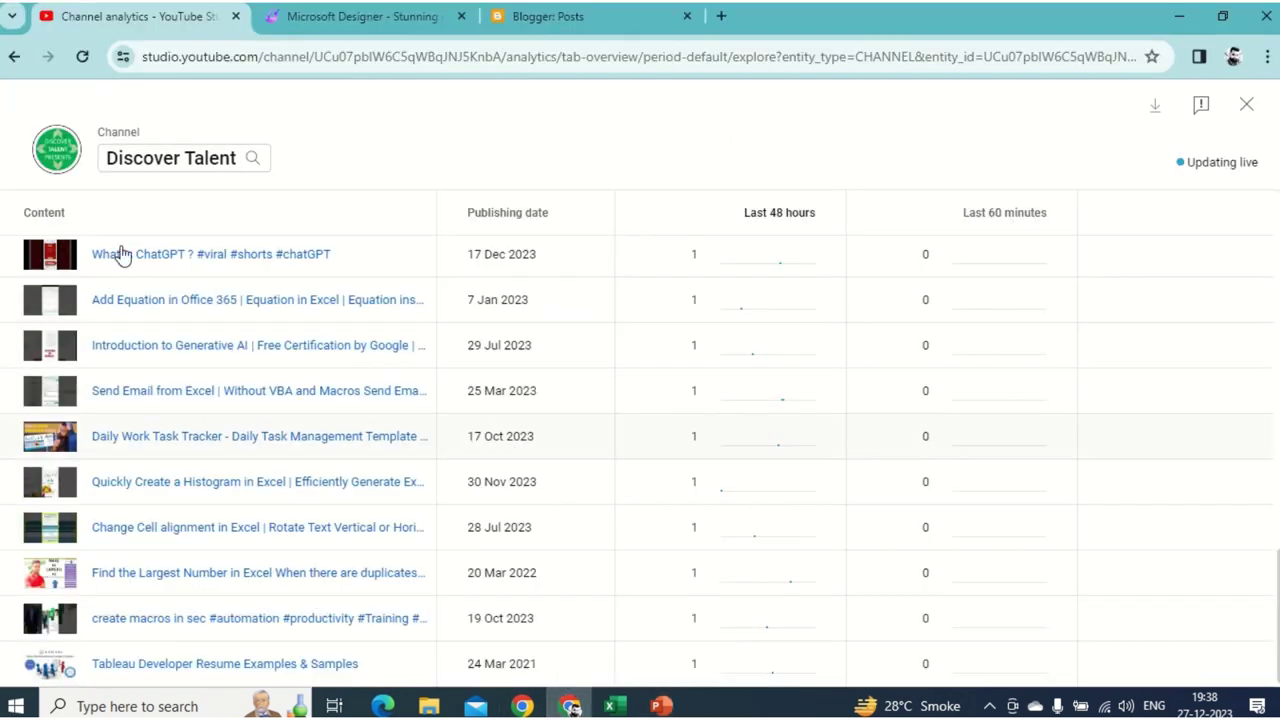
pyautogui.click(547, 18)
pyautogui.click(425, 57)
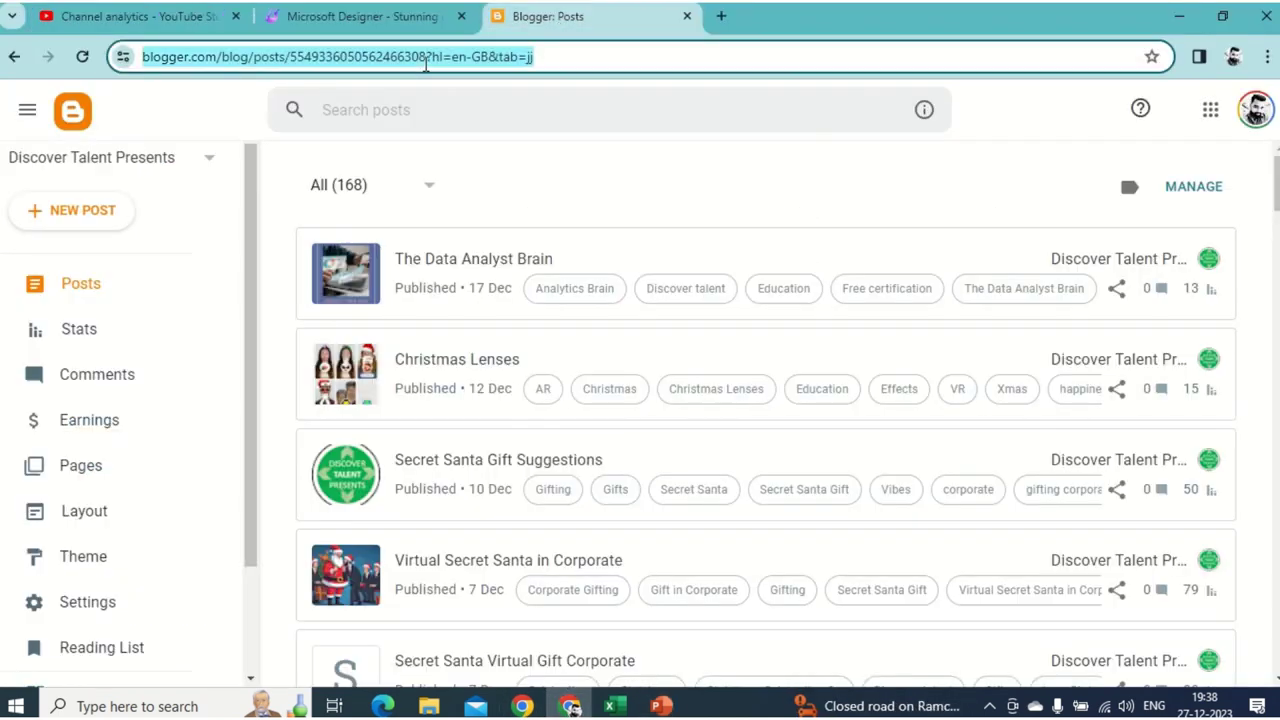
pyautogui.write('bg')
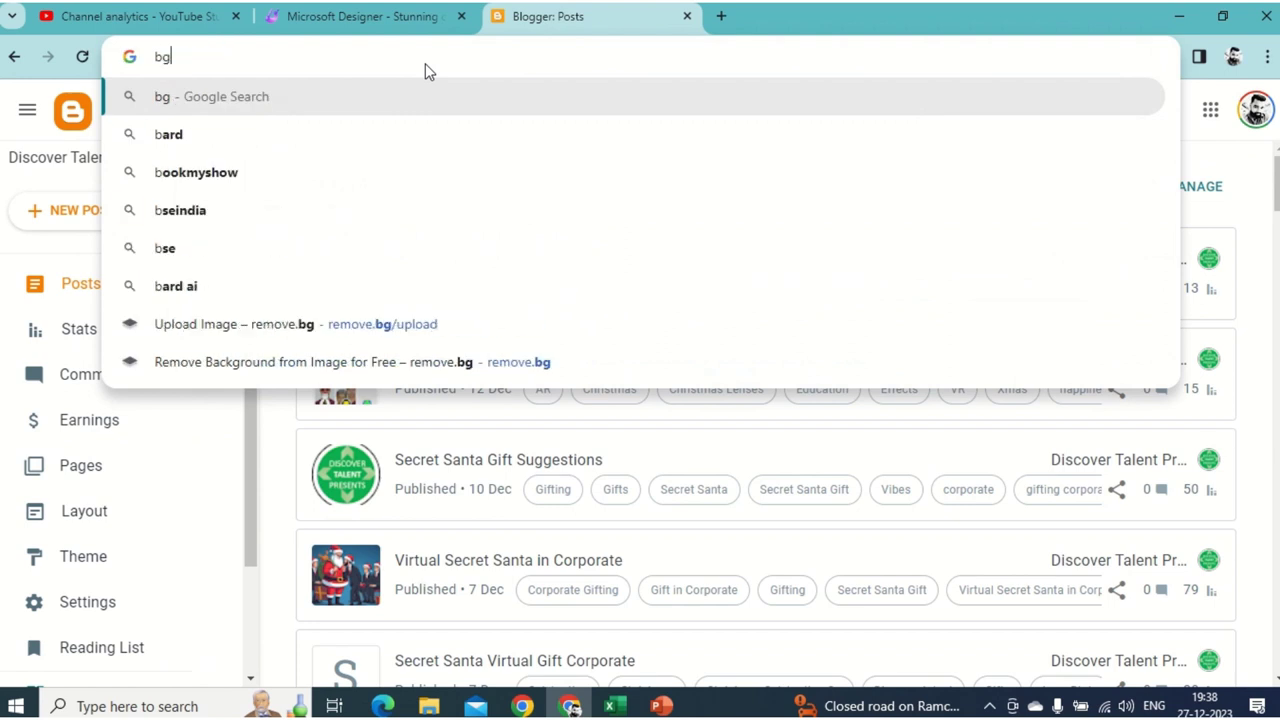
pyautogui.write('.remo')
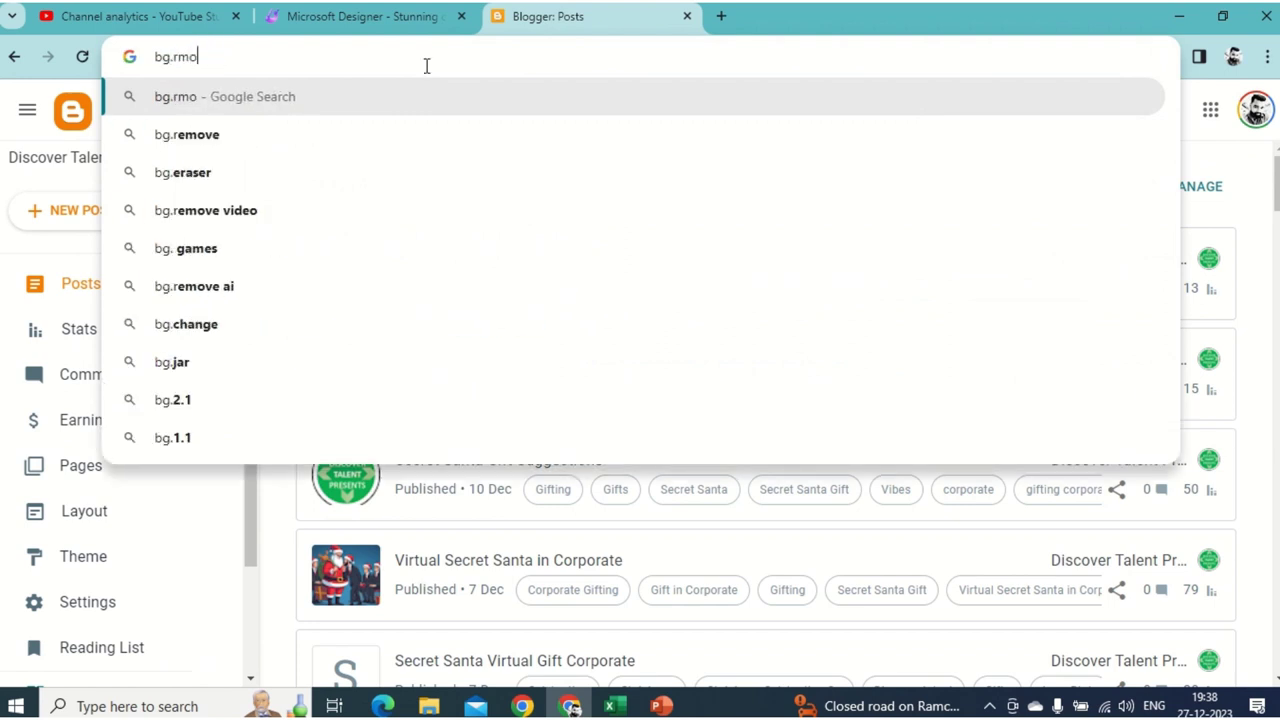
pyautogui.press('BackSpace')
pyautogui.press('BackSpace')
pyautogui.press('BackSpace')
pyautogui.write('em')
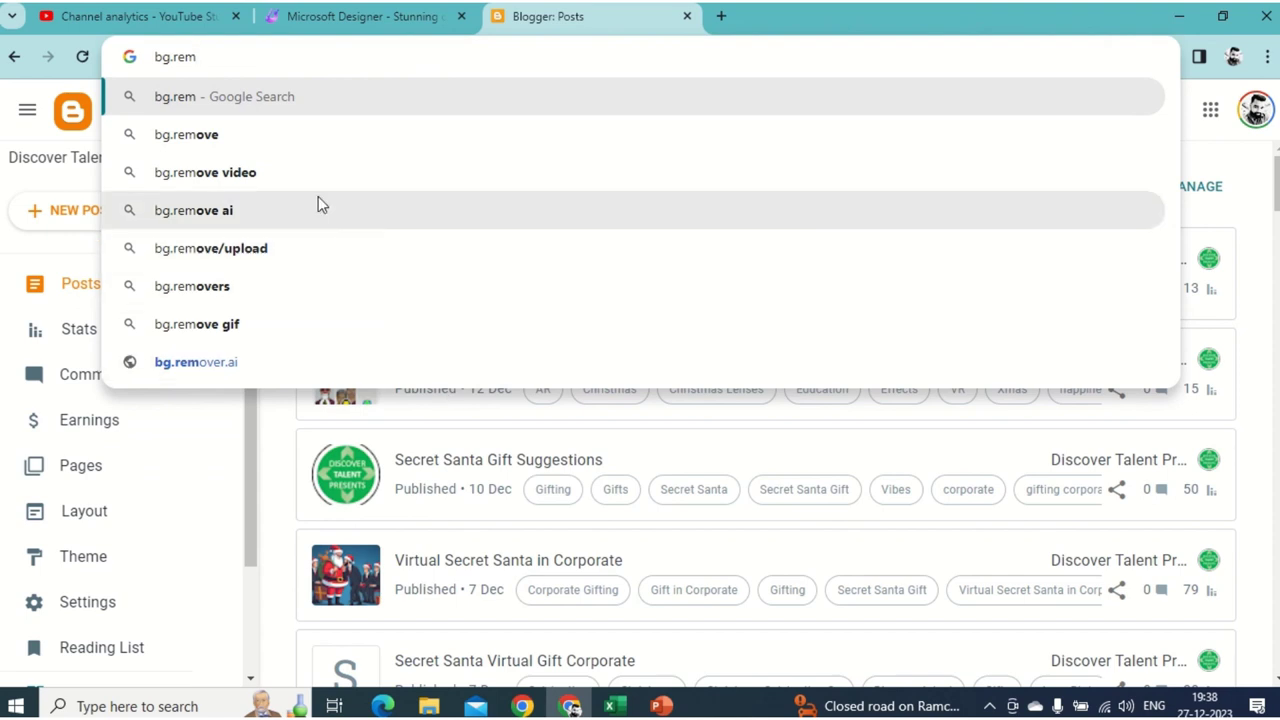
pyautogui.click(284, 140)
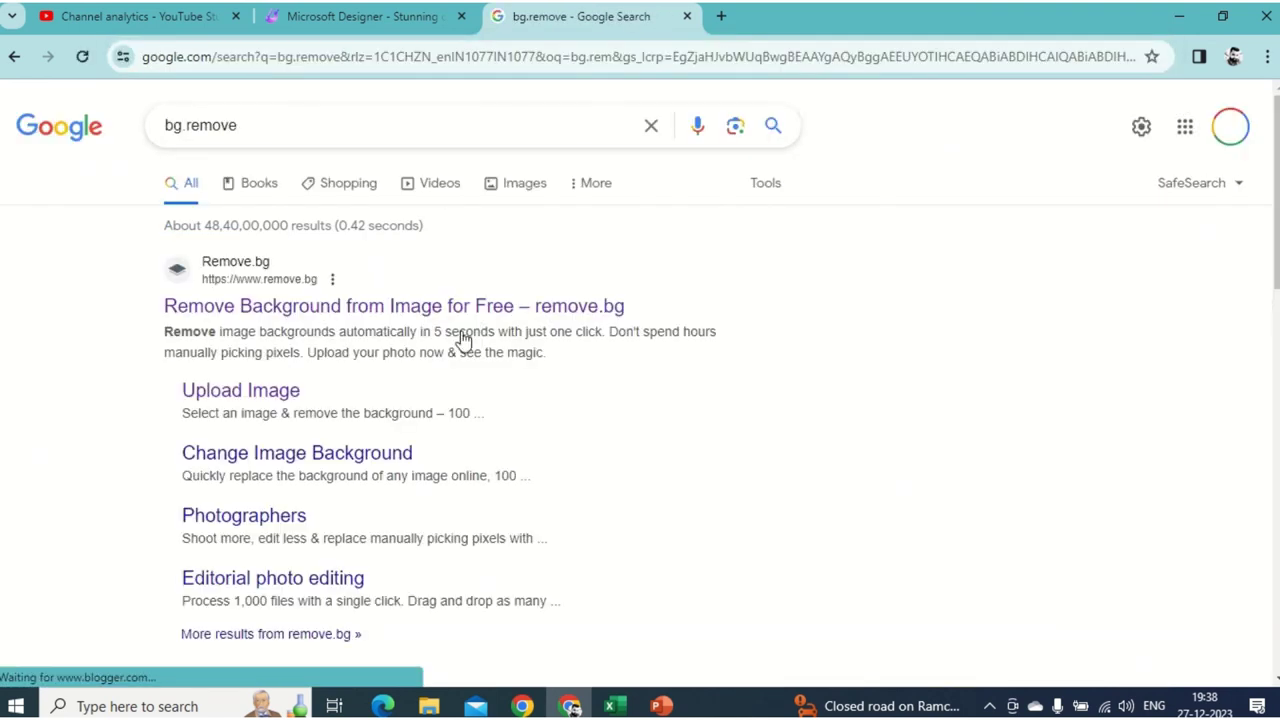
pyautogui.click(305, 310)
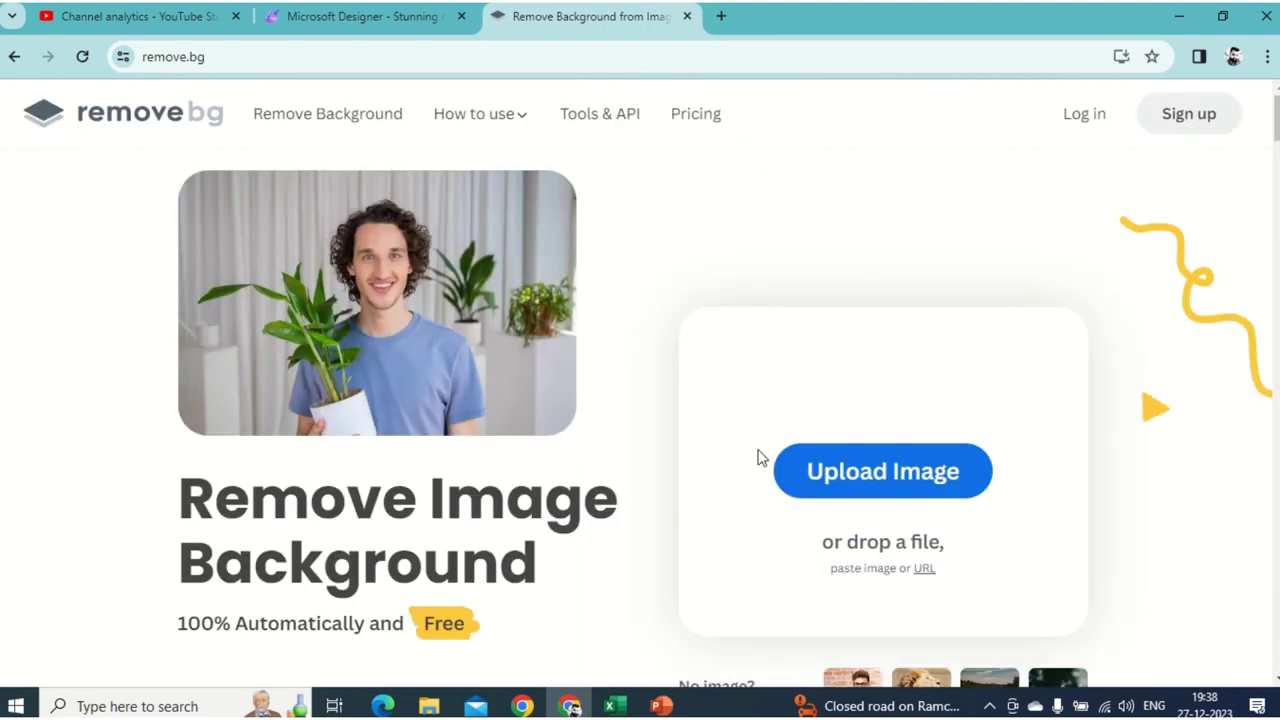
# - Open remove.bg's upload picker and select discover_talnent_CEO-removebg-preview in Downloads
pyautogui.click(802, 482)
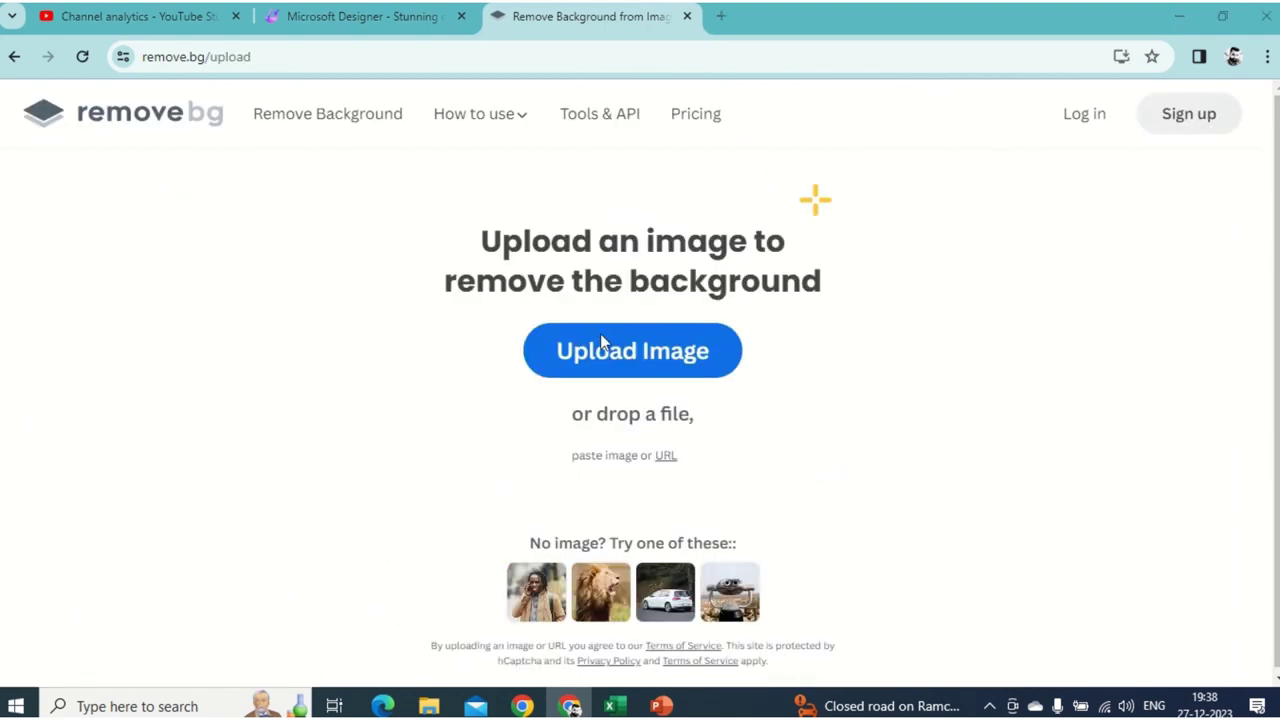
pyautogui.click(603, 343)
pyautogui.scroll(-6, 310, 338)
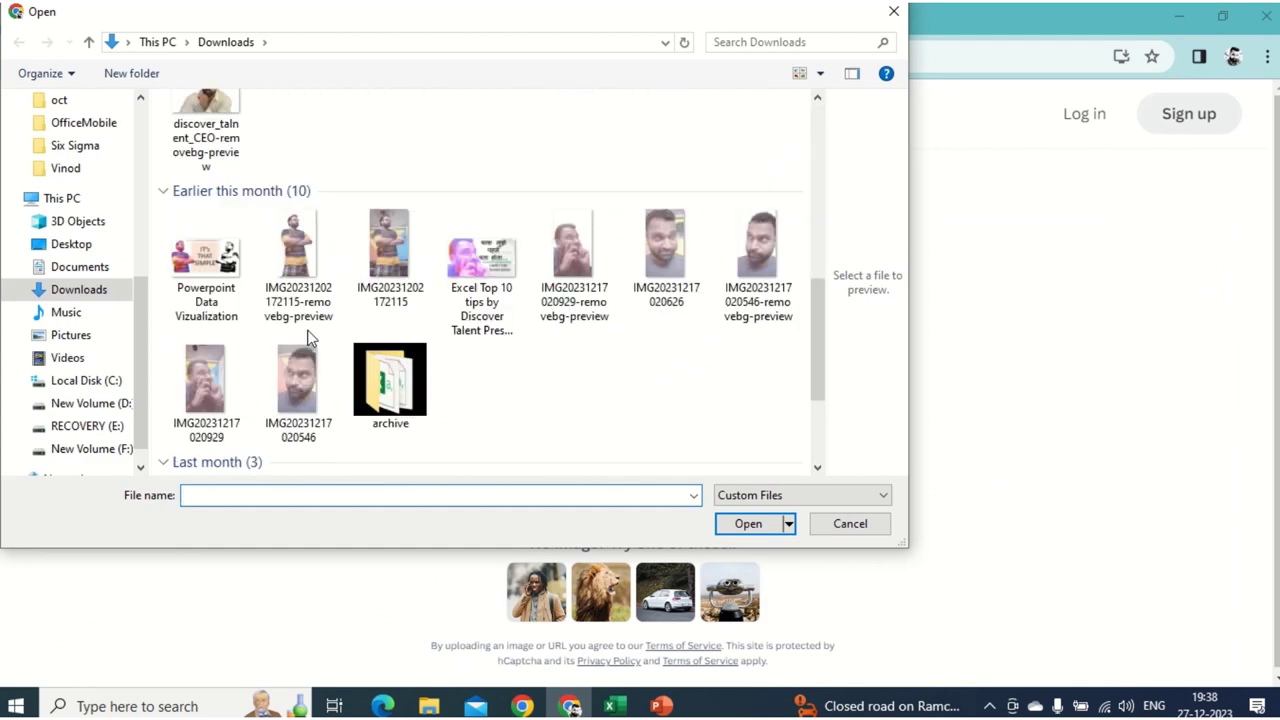
pyautogui.scroll(3, 310, 338)
pyautogui.click(314, 425)
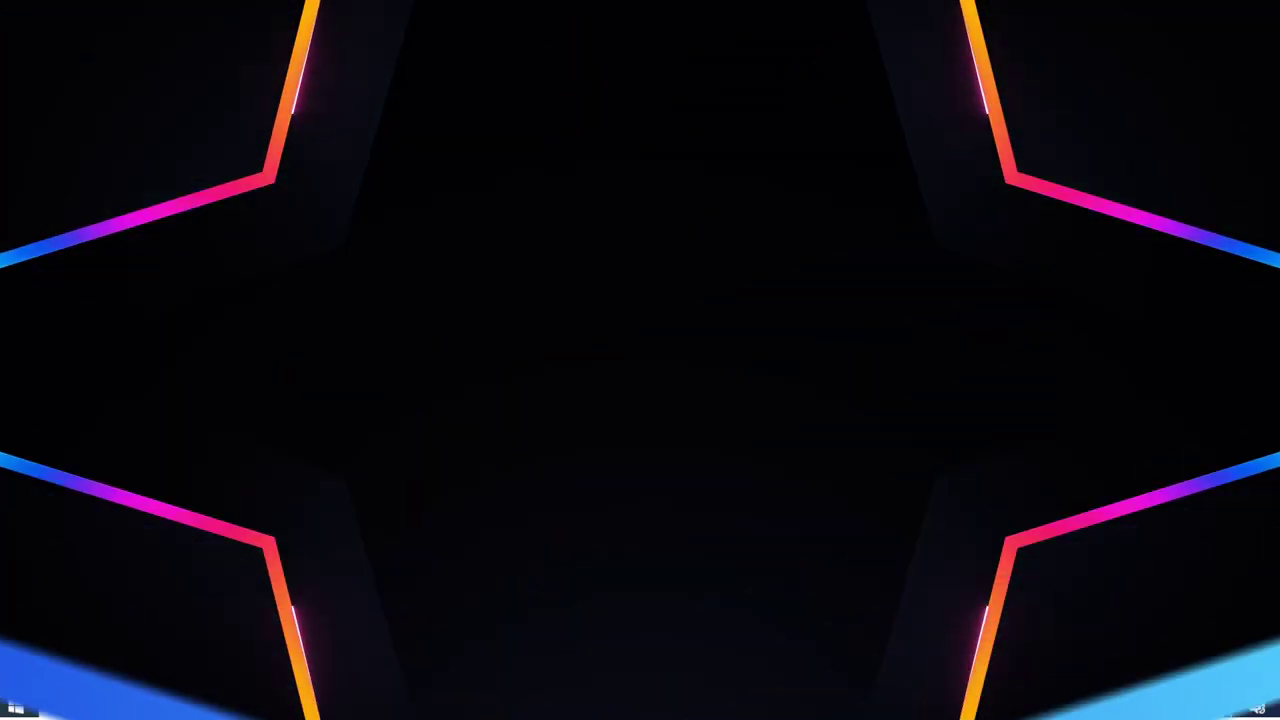
pyautogui.click(206, 240)
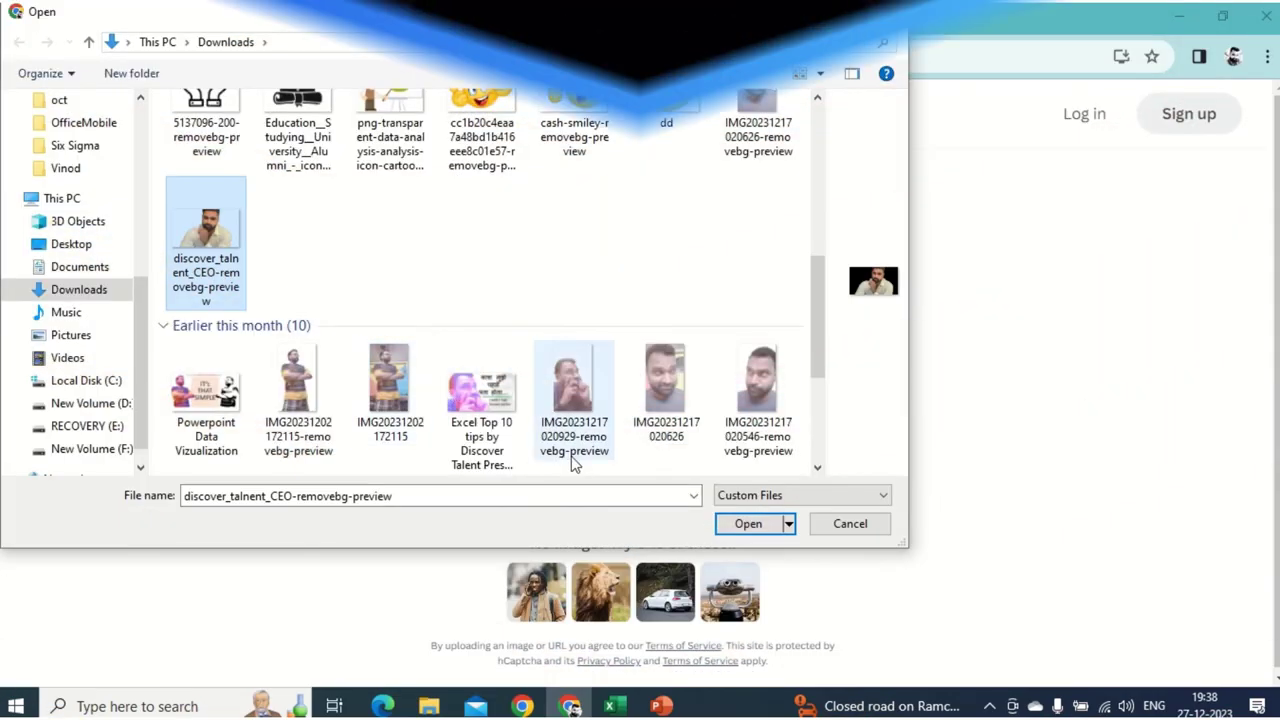
# - Remove the background from the 'discover talnent CEO' photo, then move the cut-out down-right on the slide
pyautogui.scroll(-5, 562, 400)
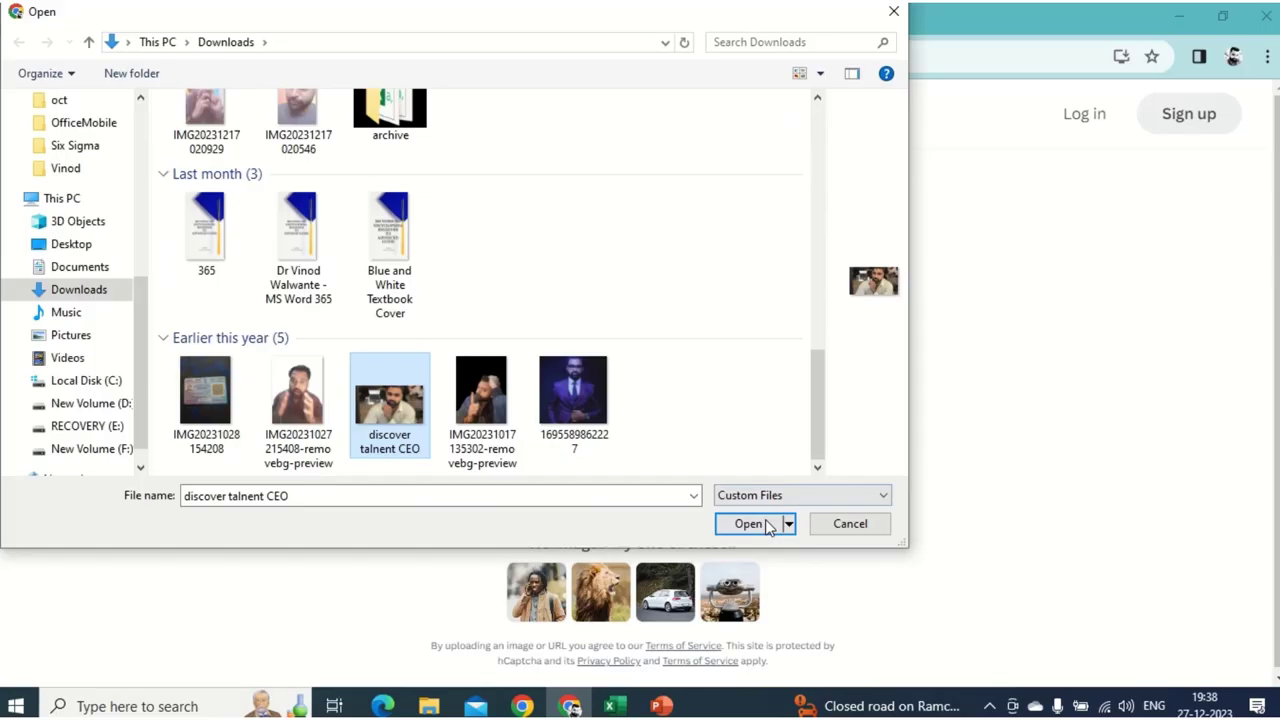
pyautogui.click(750, 525)
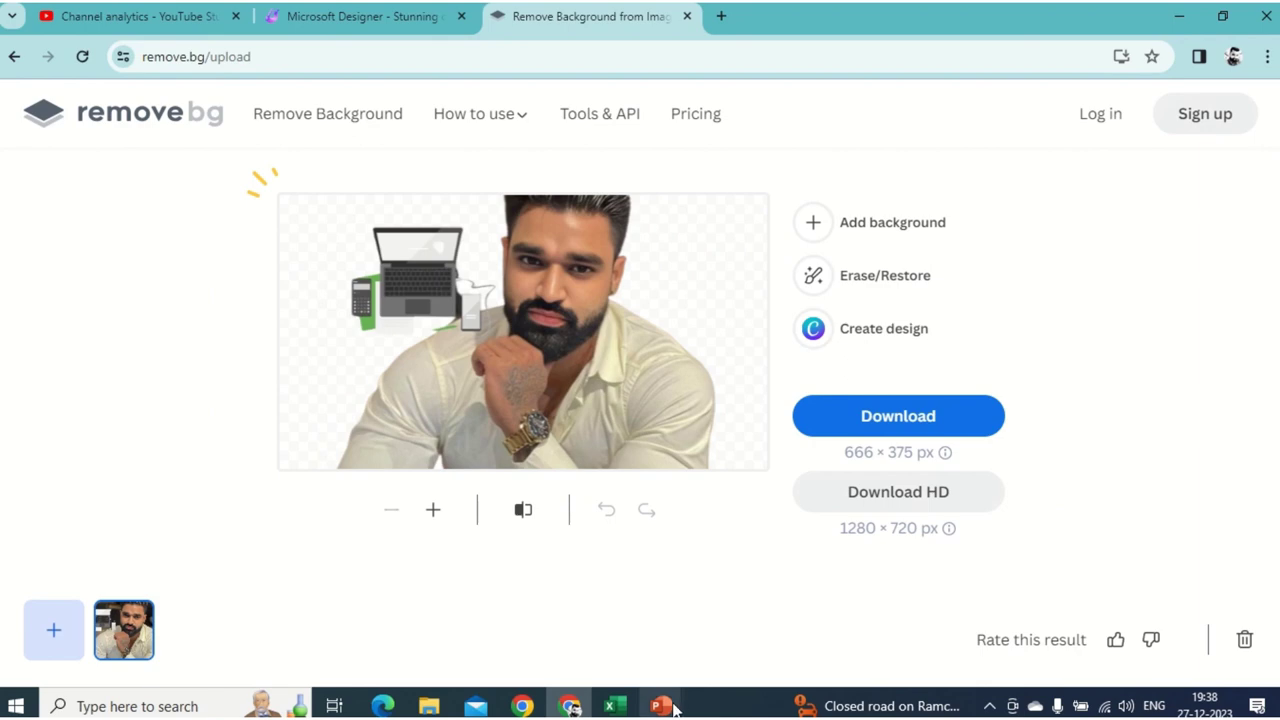
pyautogui.moveTo(674, 708)
pyautogui.click(1070, 648)
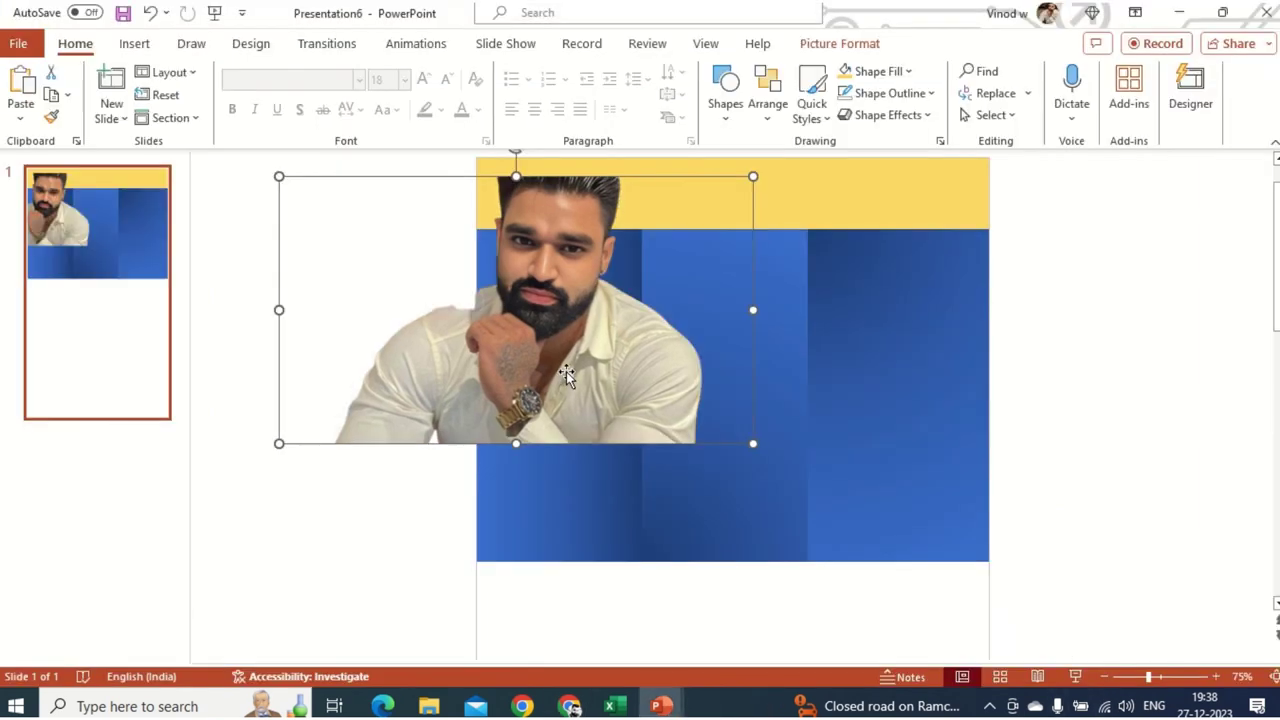
pyautogui.moveTo(566, 371); pyautogui.dragTo(598, 421)
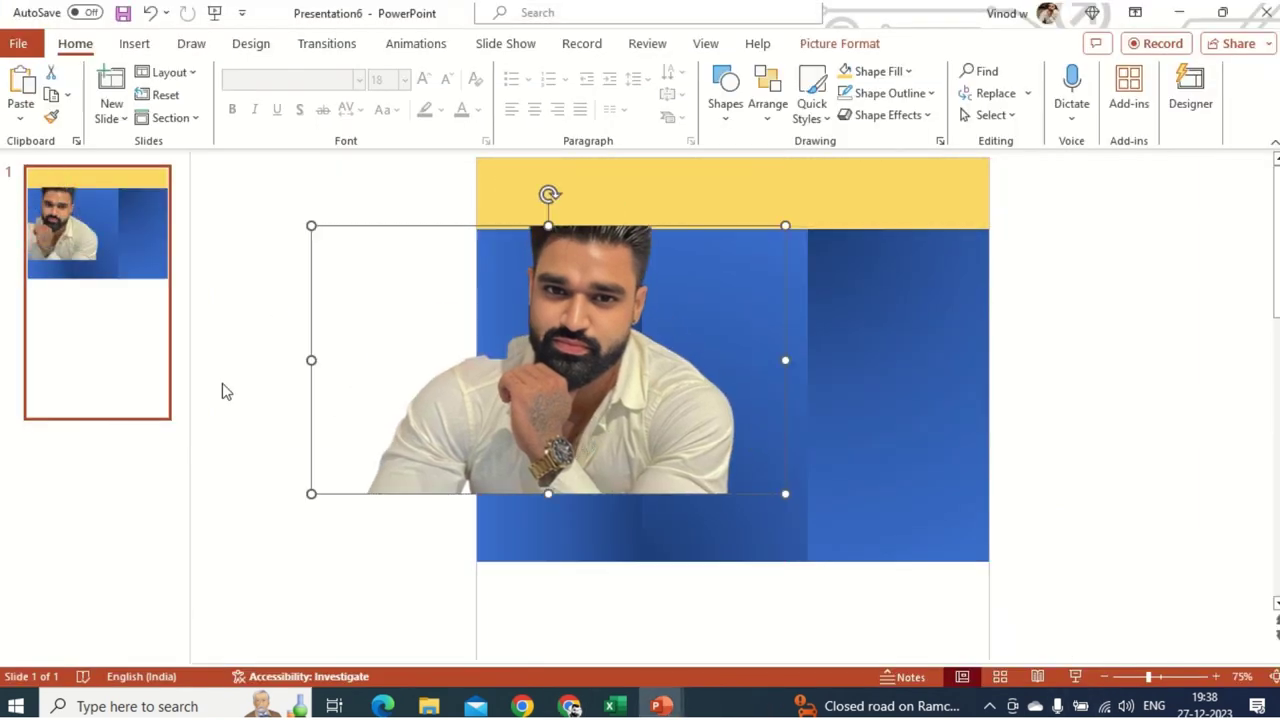
pyautogui.click(833, 46)
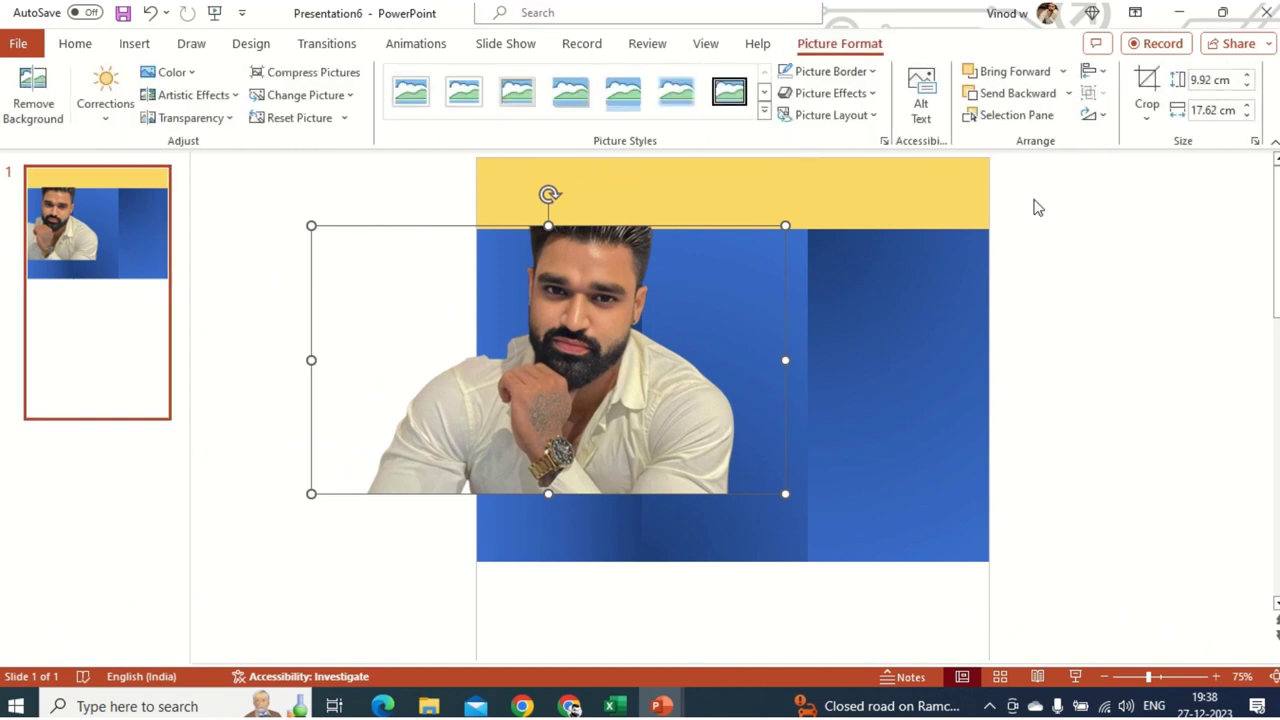
# - Crop the photo to an Oval shape
pyautogui.click(1148, 117)
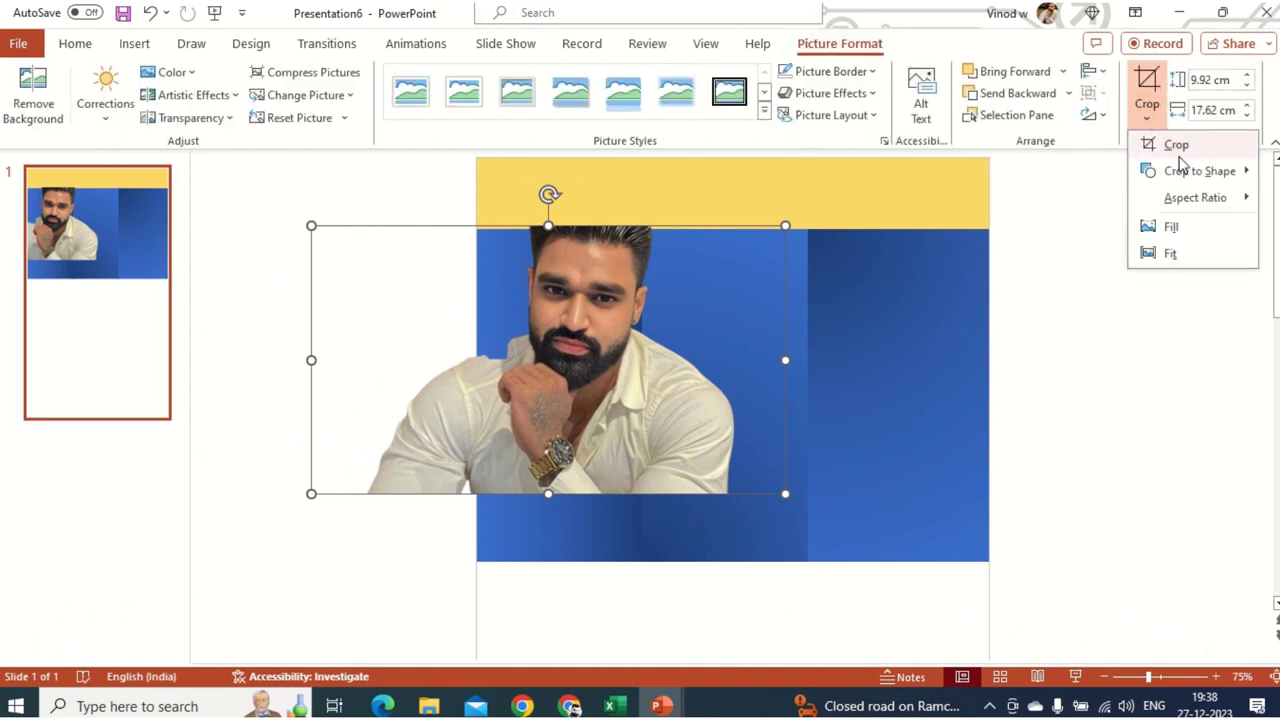
pyautogui.moveTo(1183, 175)
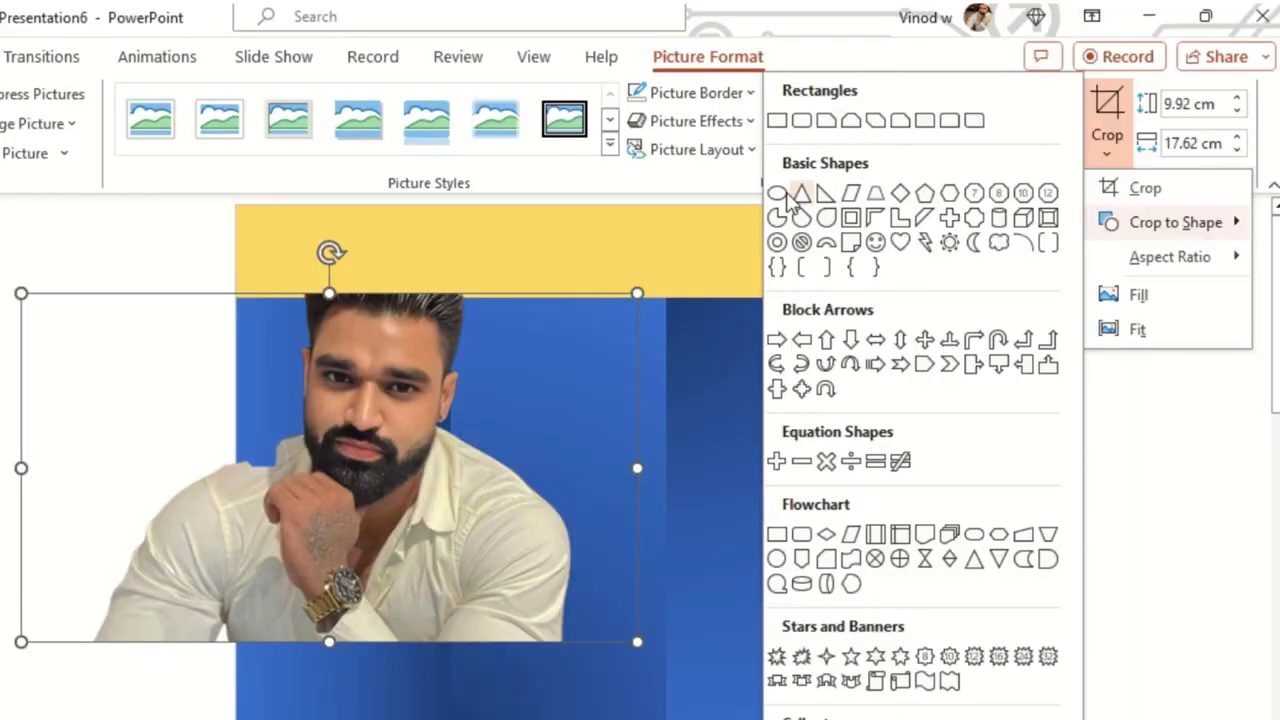
pyautogui.click(777, 193)
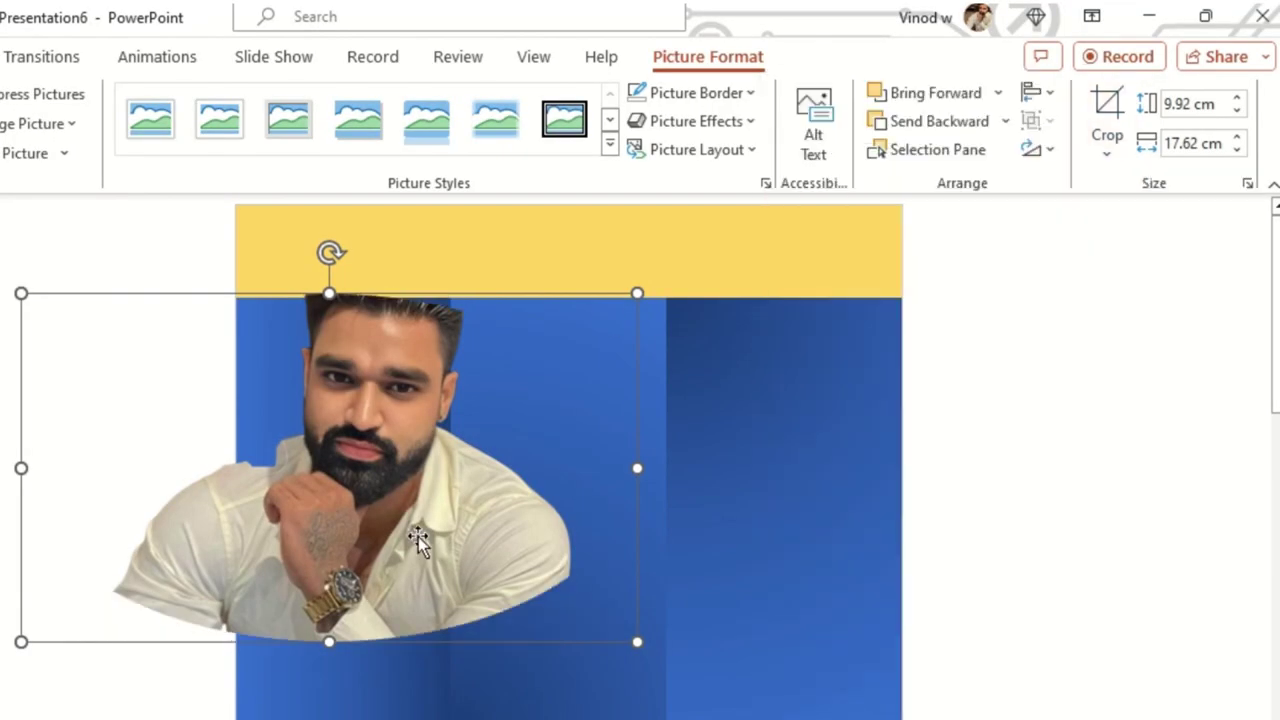
# - Adjust the crop handles and photo position so the oval becomes a circle around the head
pyautogui.click(1114, 114)
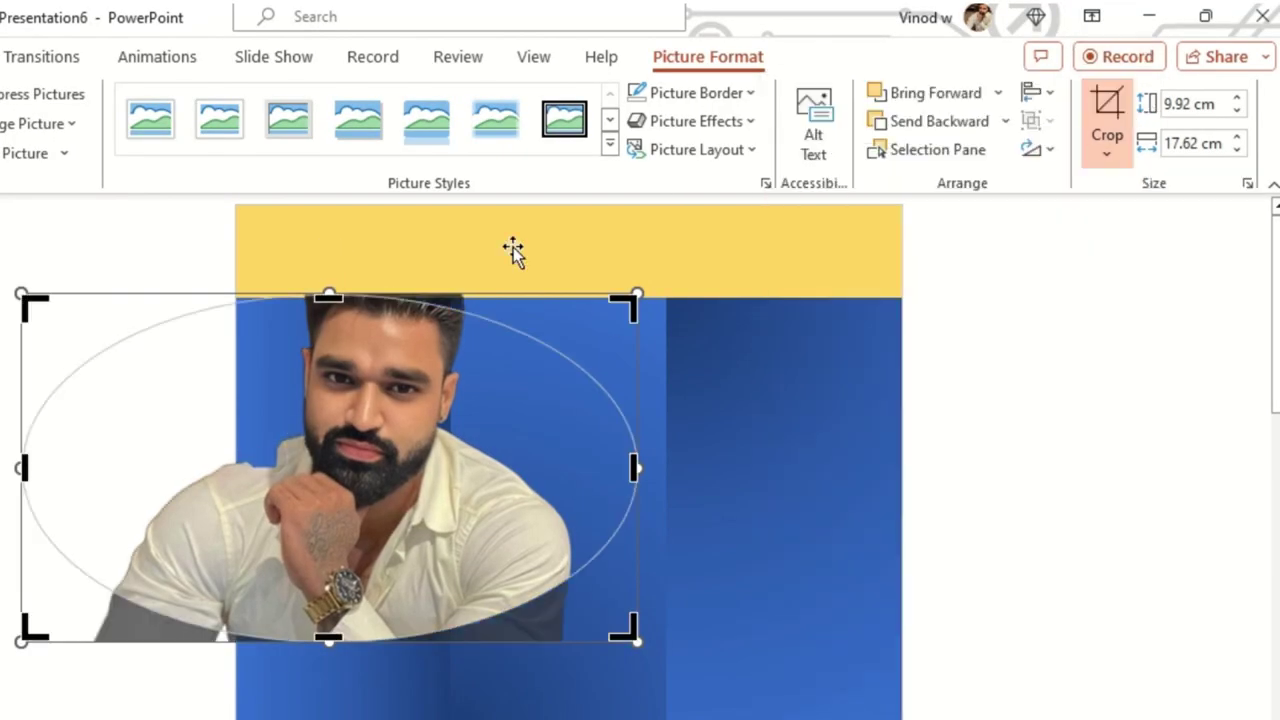
pyautogui.moveTo(329, 297); pyautogui.dragTo(321, 220)
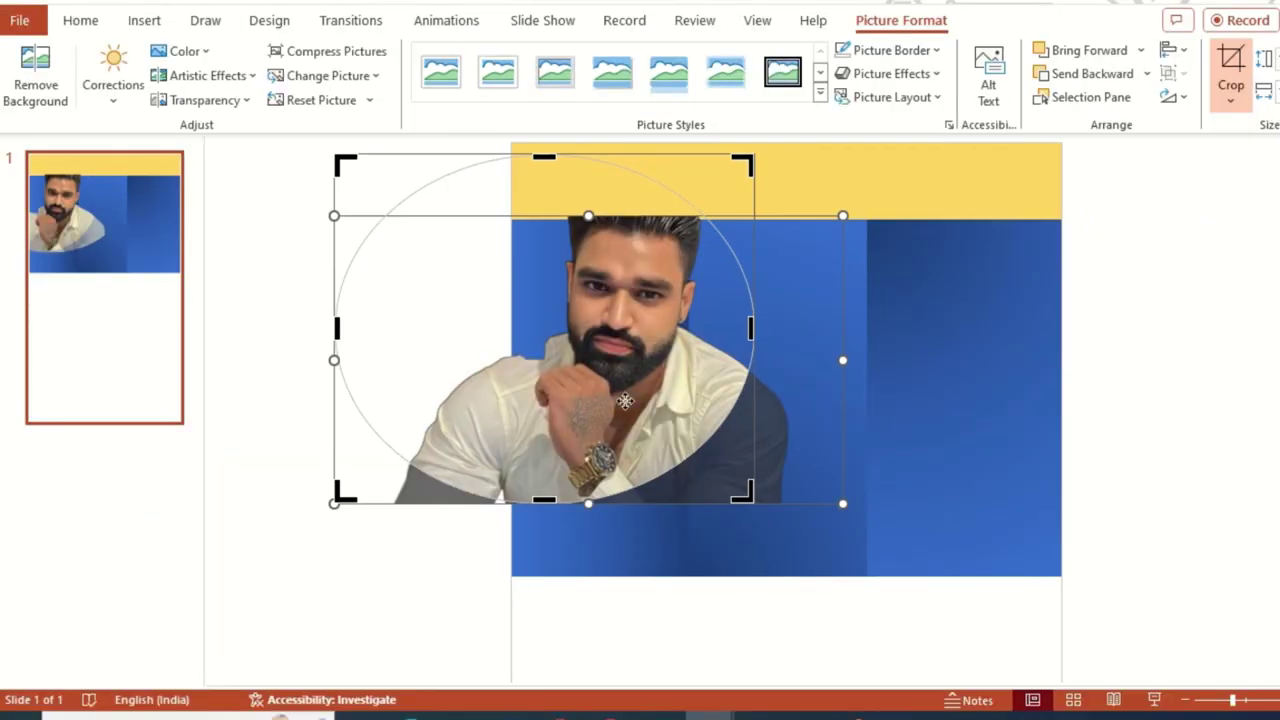
pyautogui.moveTo(342, 512); pyautogui.dragTo(315, 468)
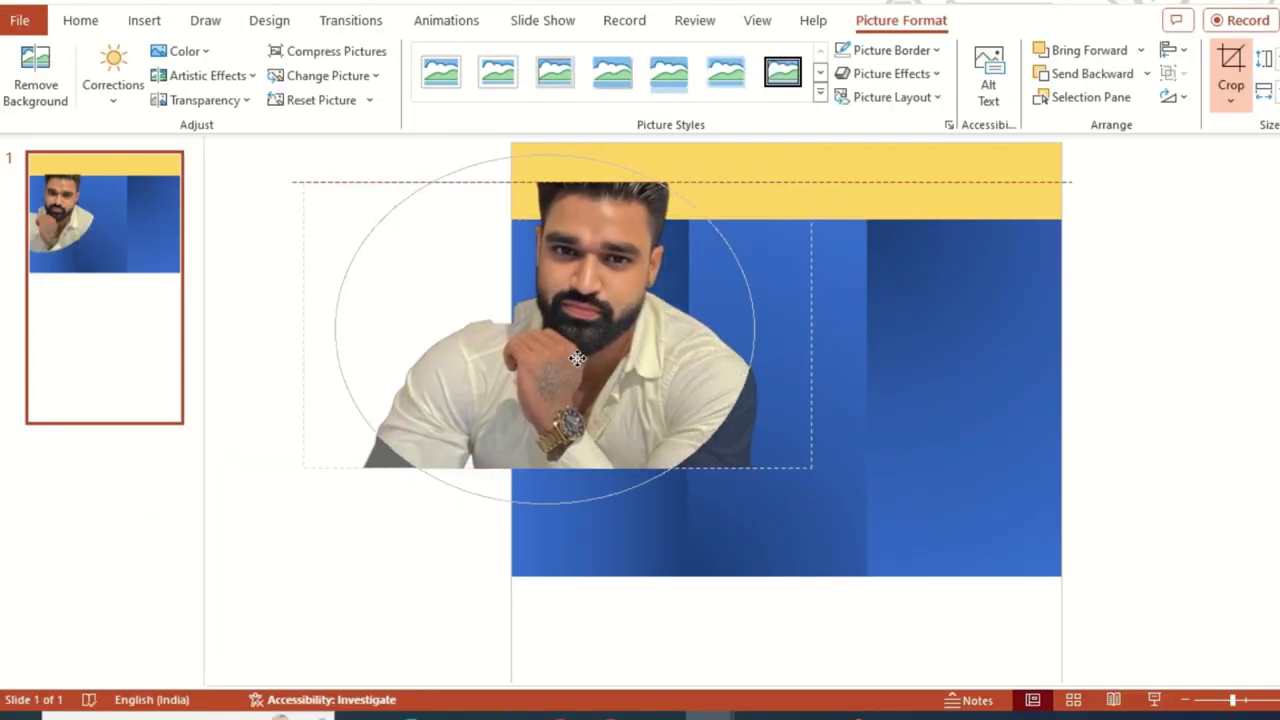
pyautogui.moveTo(577, 358); pyautogui.dragTo(552, 342)
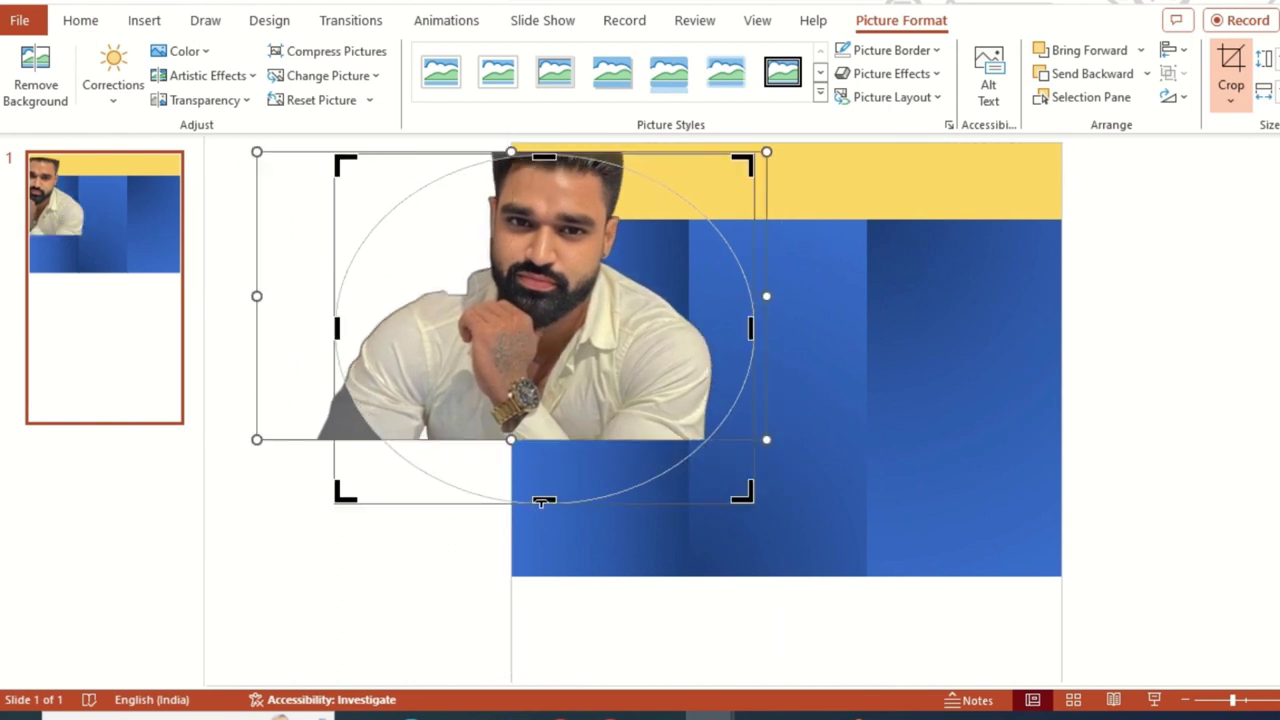
pyautogui.moveTo(542, 500); pyautogui.dragTo(506, 443)
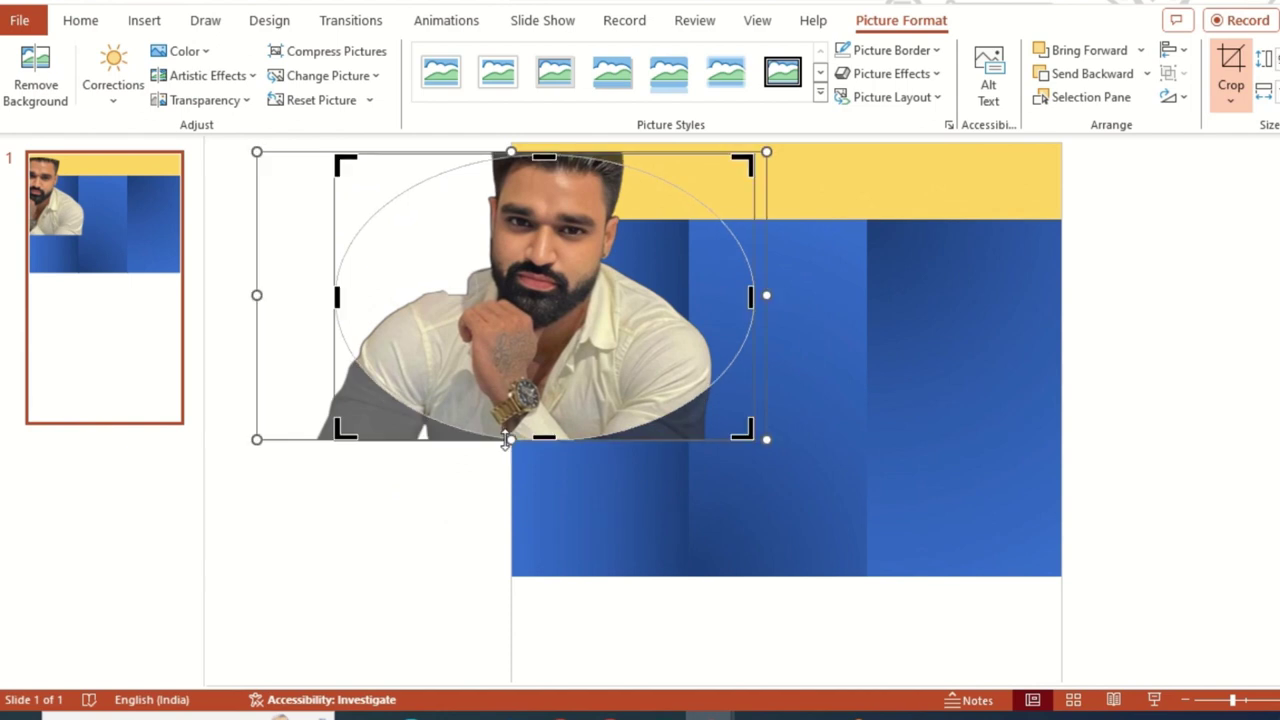
pyautogui.moveTo(336, 296); pyautogui.dragTo(386, 293)
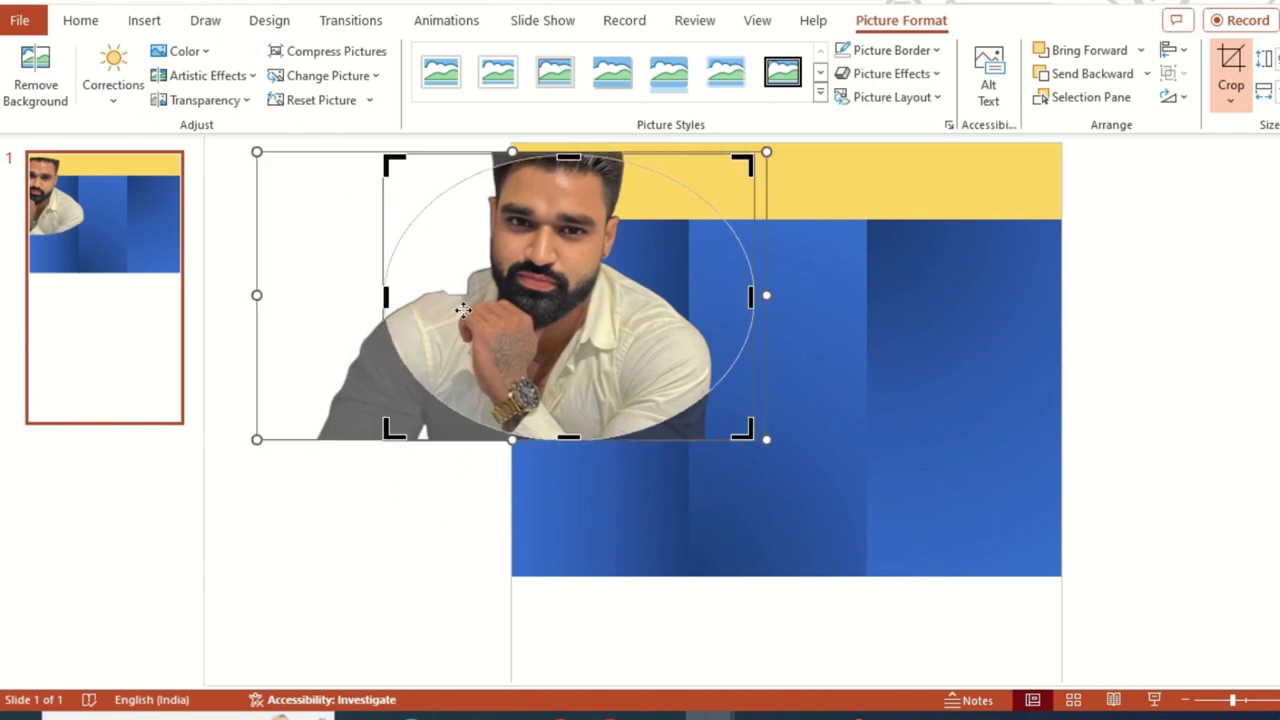
pyautogui.moveTo(737, 300); pyautogui.dragTo(700, 252)
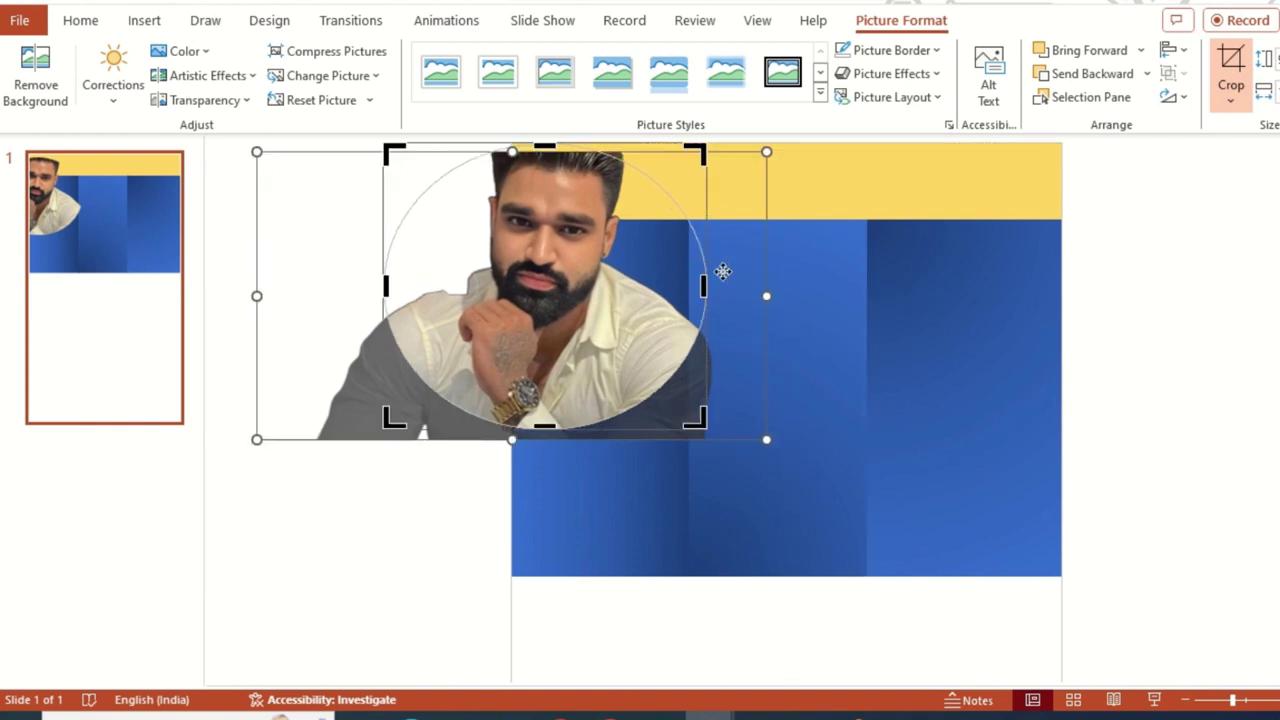
pyautogui.click(1056, 298)
# - Shrink the circular photo and place it in the slide's top-left corner
pyautogui.click(556, 430)
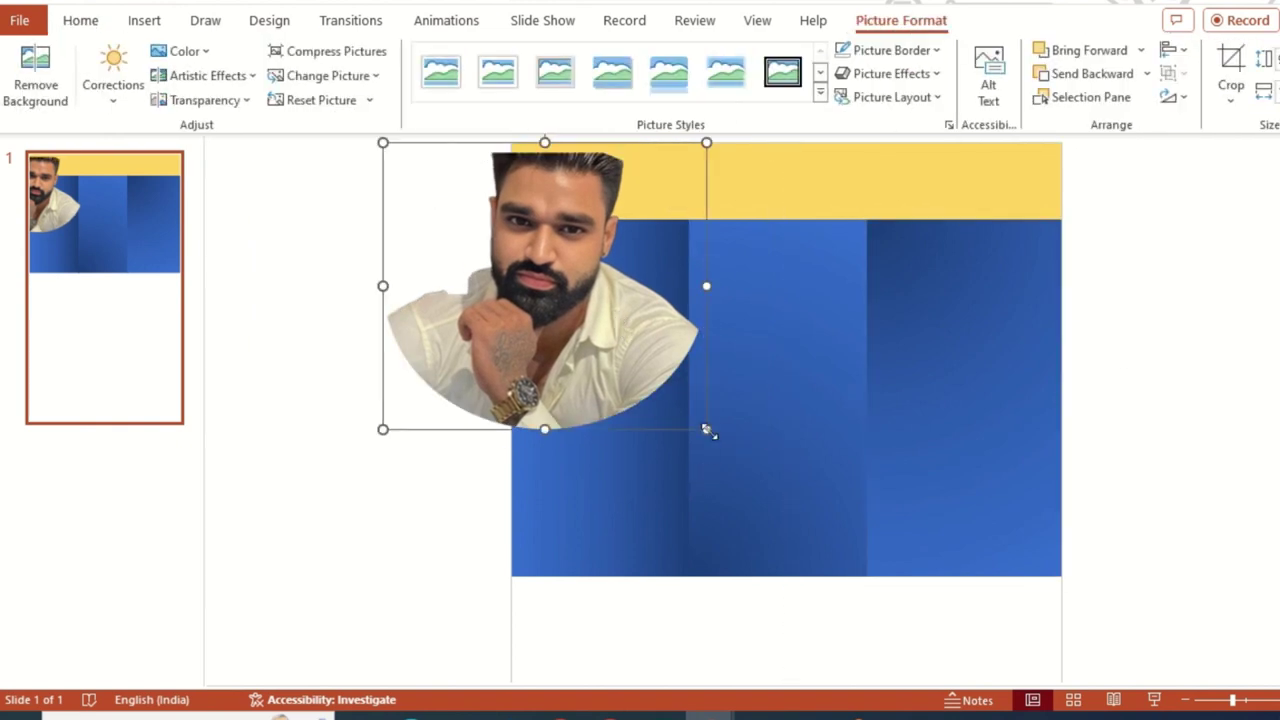
pyautogui.moveTo(706, 429); pyautogui.dragTo(512, 258)
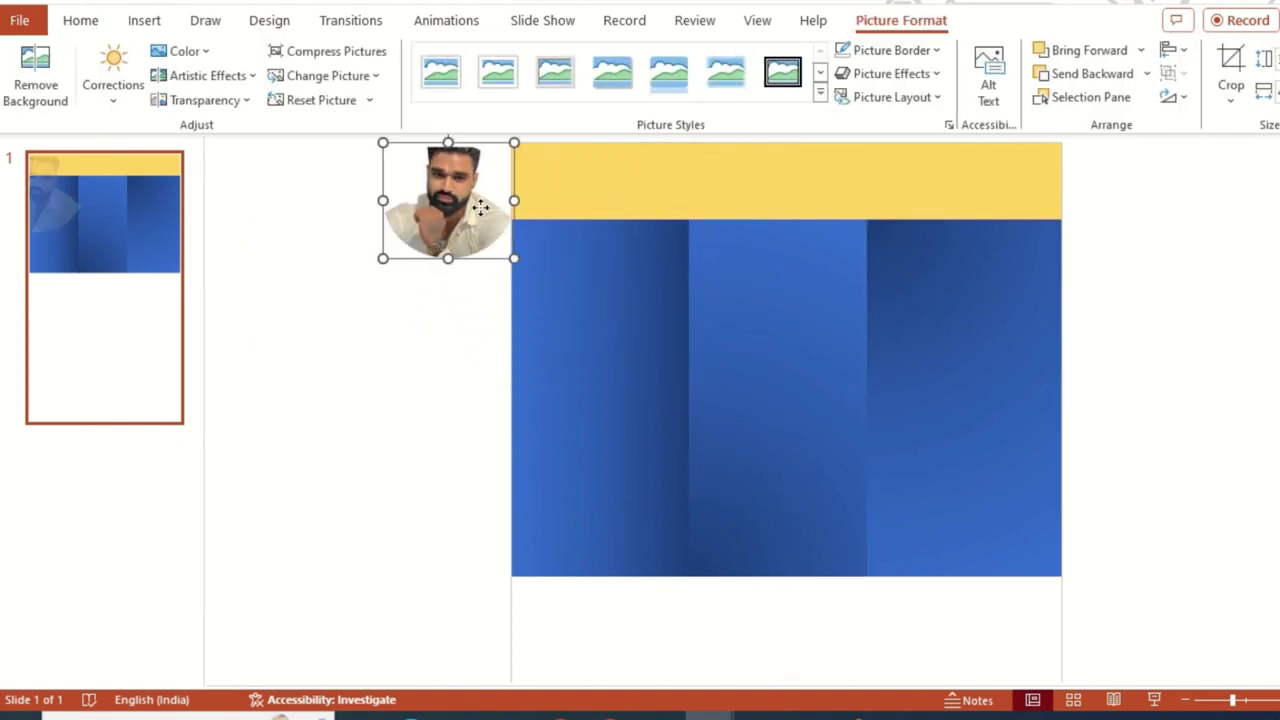
pyautogui.moveTo(480, 206); pyautogui.dragTo(612, 216)
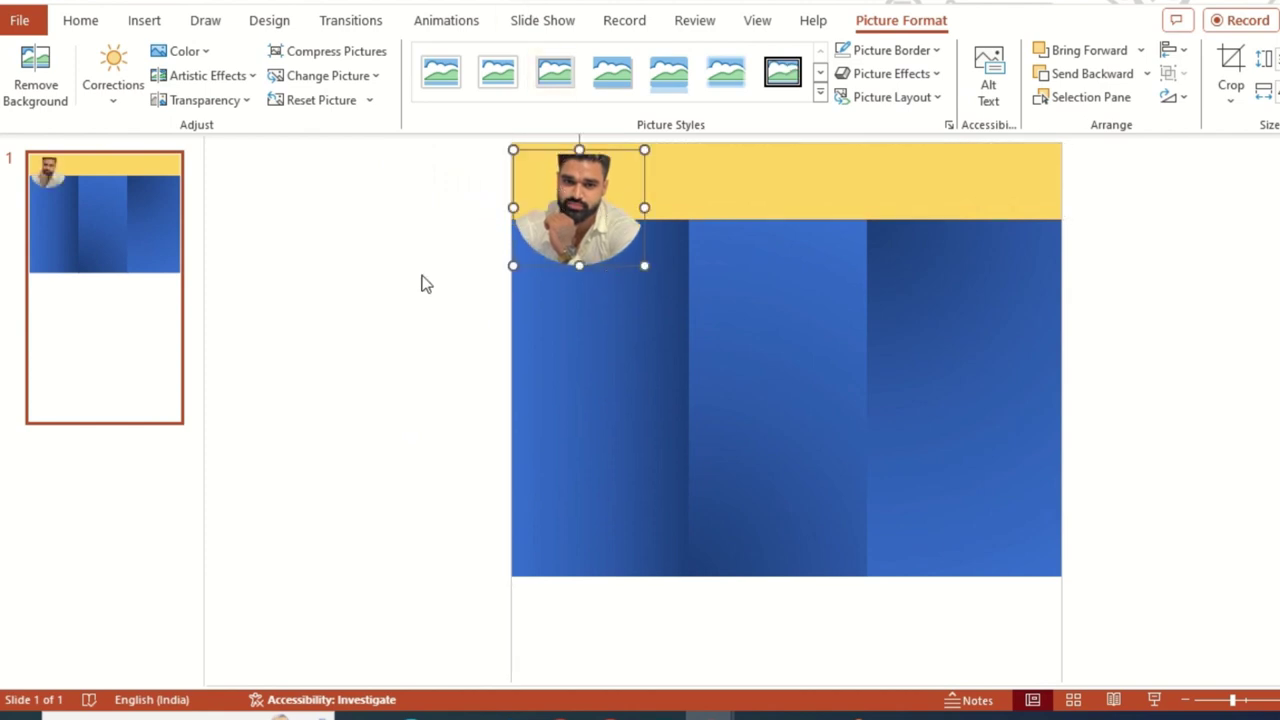
# - Give the circular photo a 4½ pt picture border
pyautogui.click(937, 51)
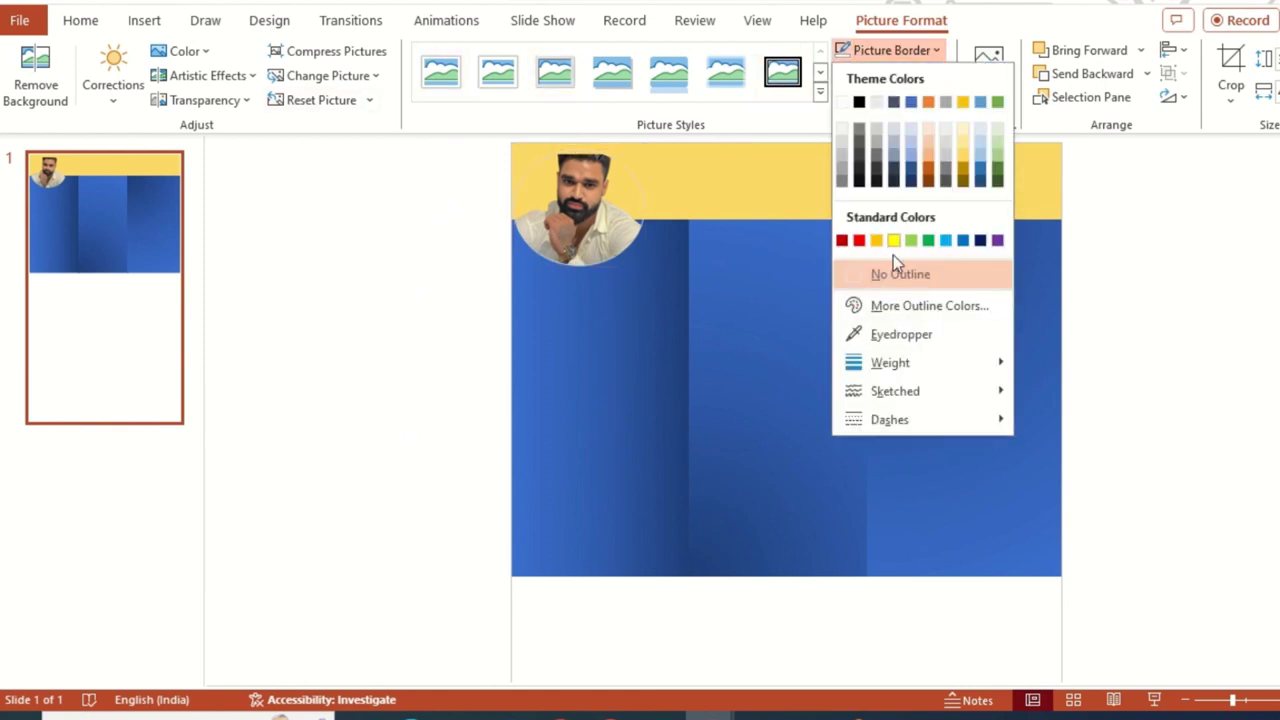
pyautogui.moveTo(928, 375)
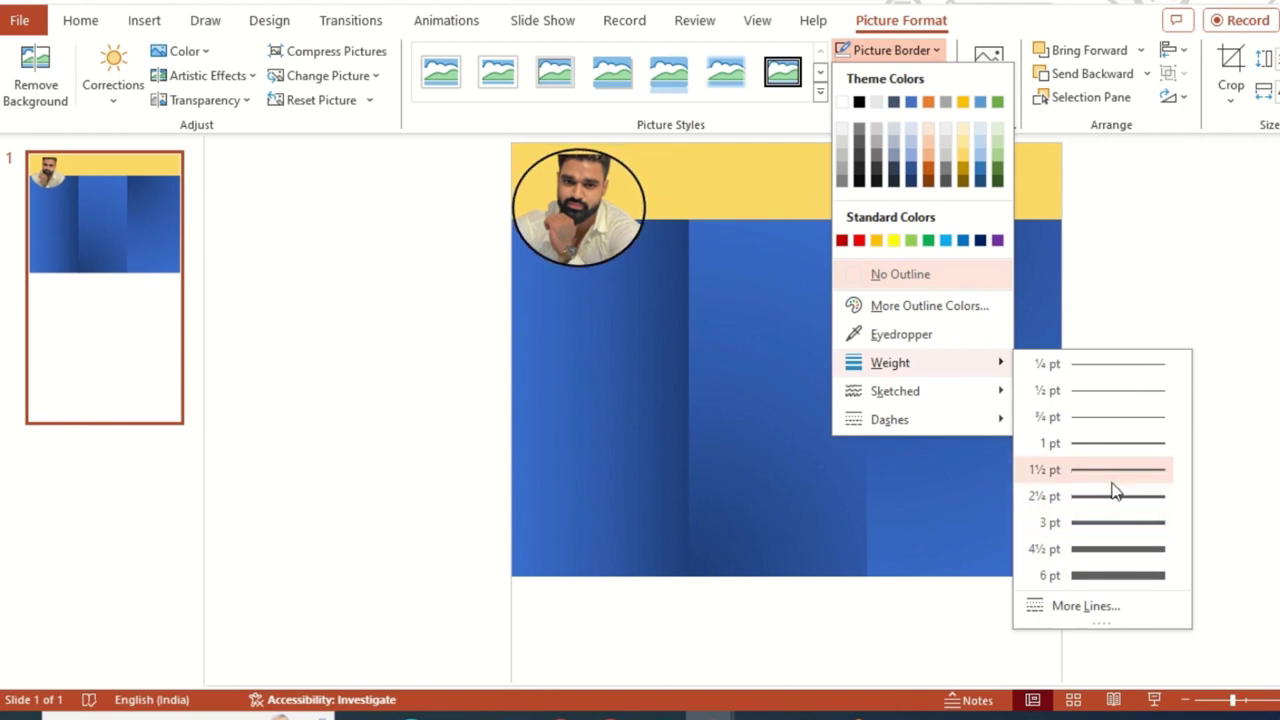
pyautogui.click(1108, 557)
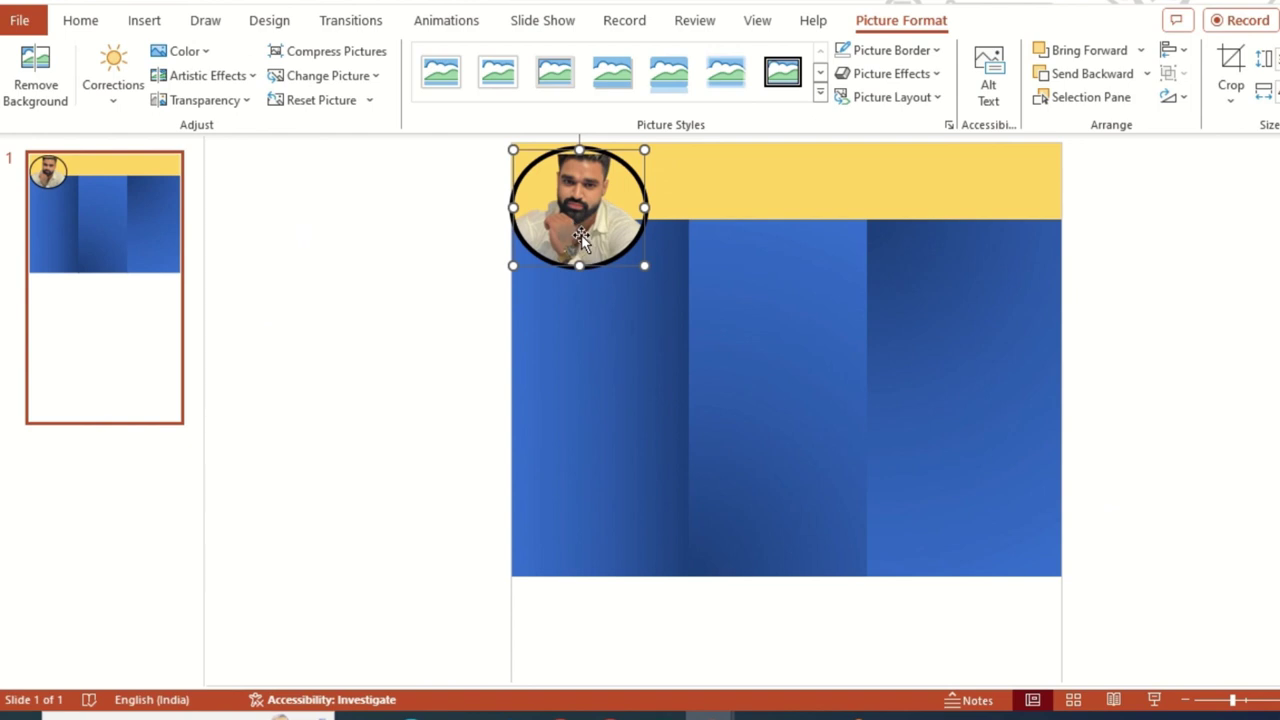
# - Set the photo's border to No Outline and enlarge the photo slightly
pyautogui.click(935, 50)
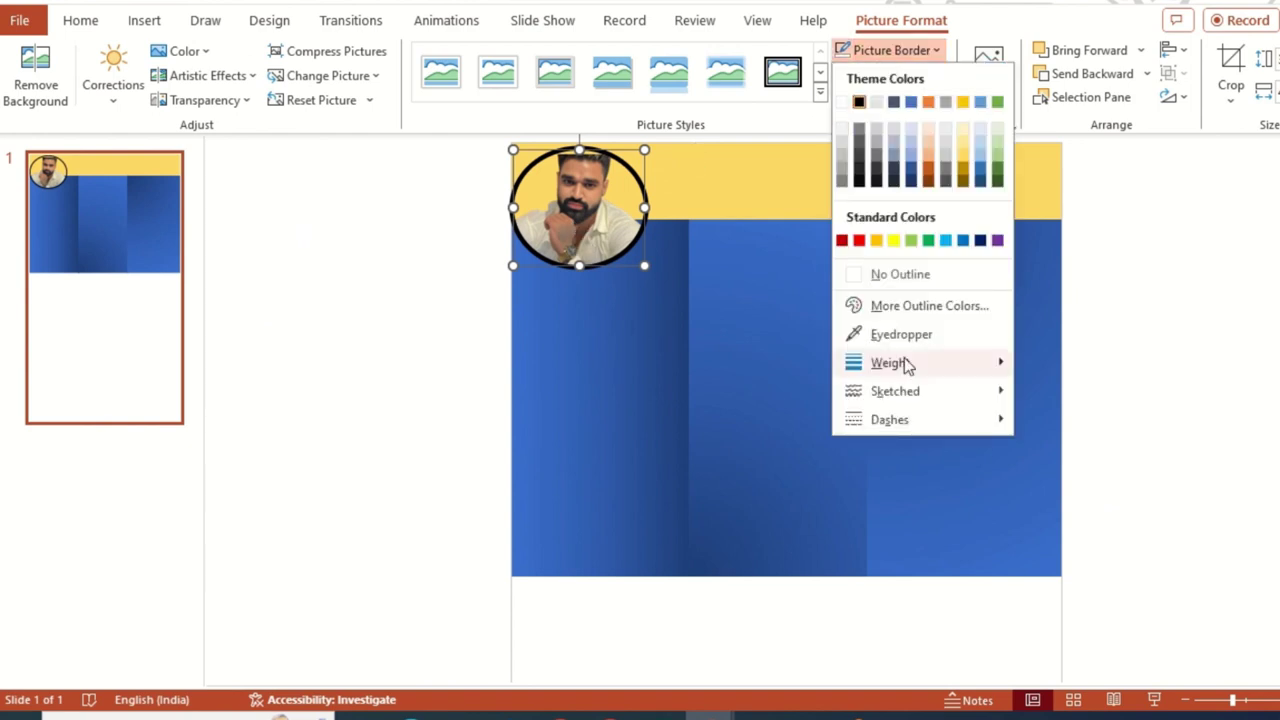
pyautogui.click(947, 283)
pyautogui.click(374, 300)
pyautogui.click(620, 240)
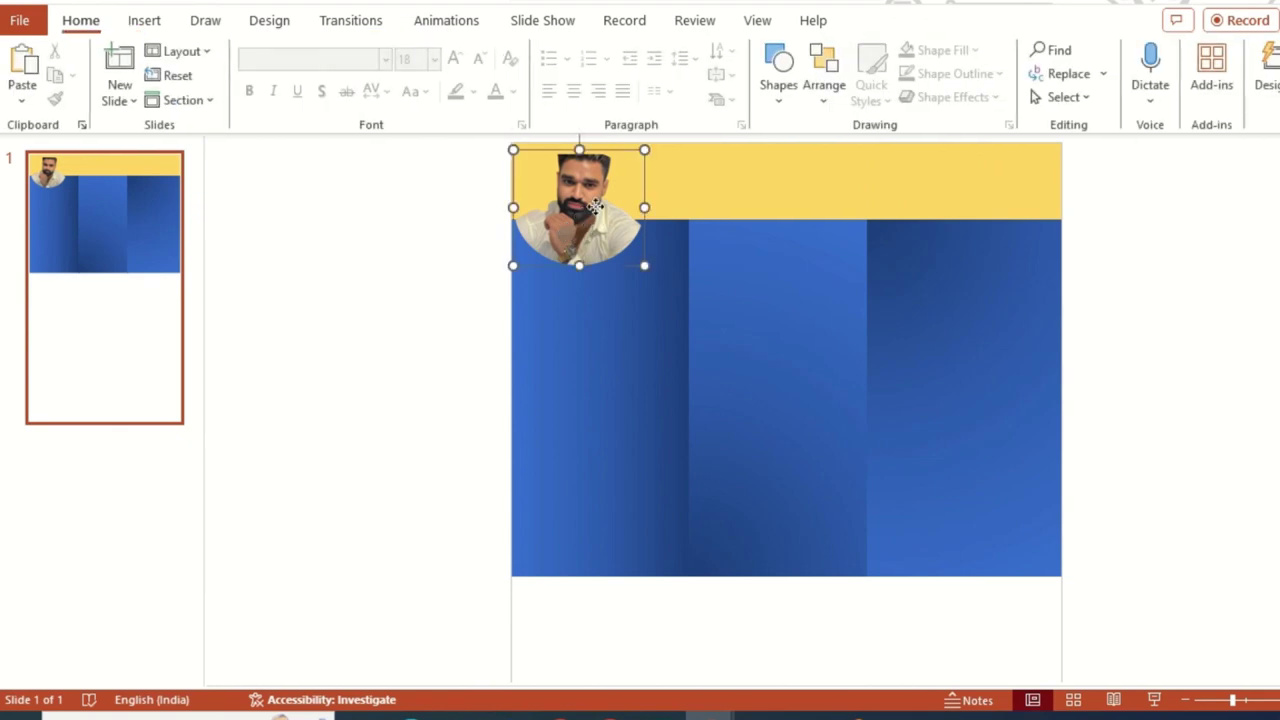
pyautogui.moveTo(645, 265); pyautogui.dragTo(653, 273)
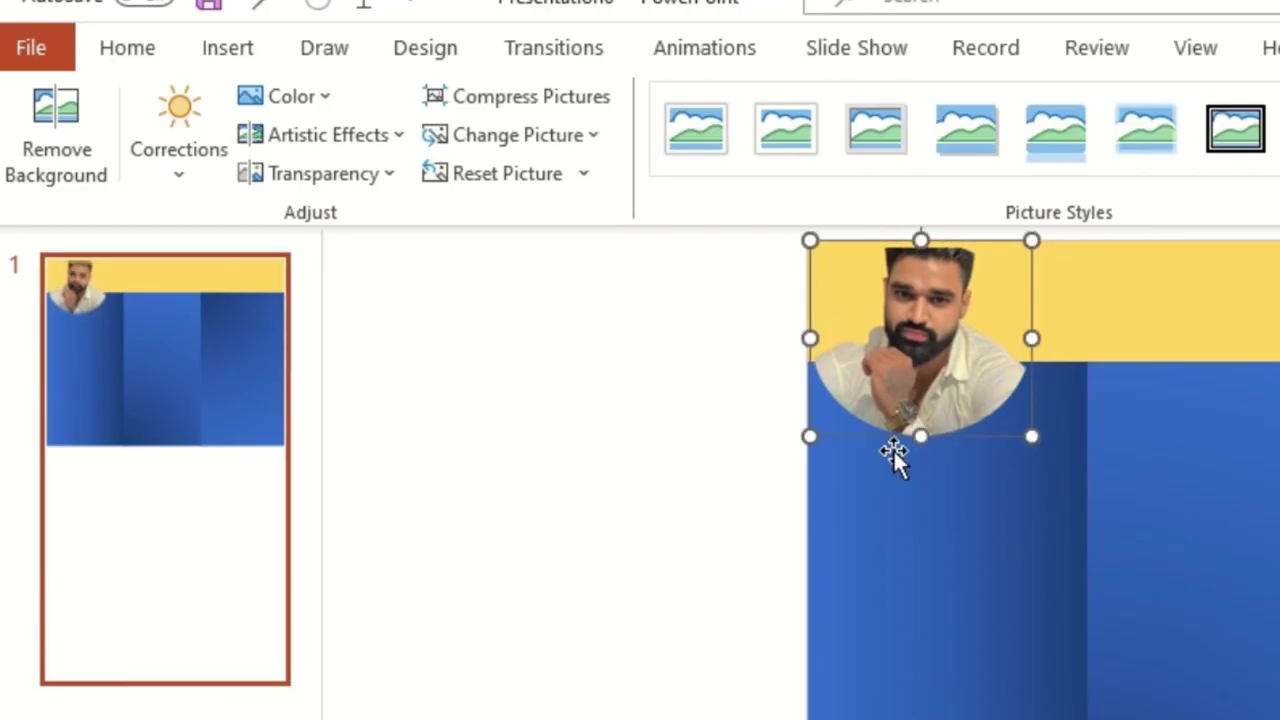
# - Apply the Grayscale colour setting to the circular photo
pyautogui.click(295, 96)
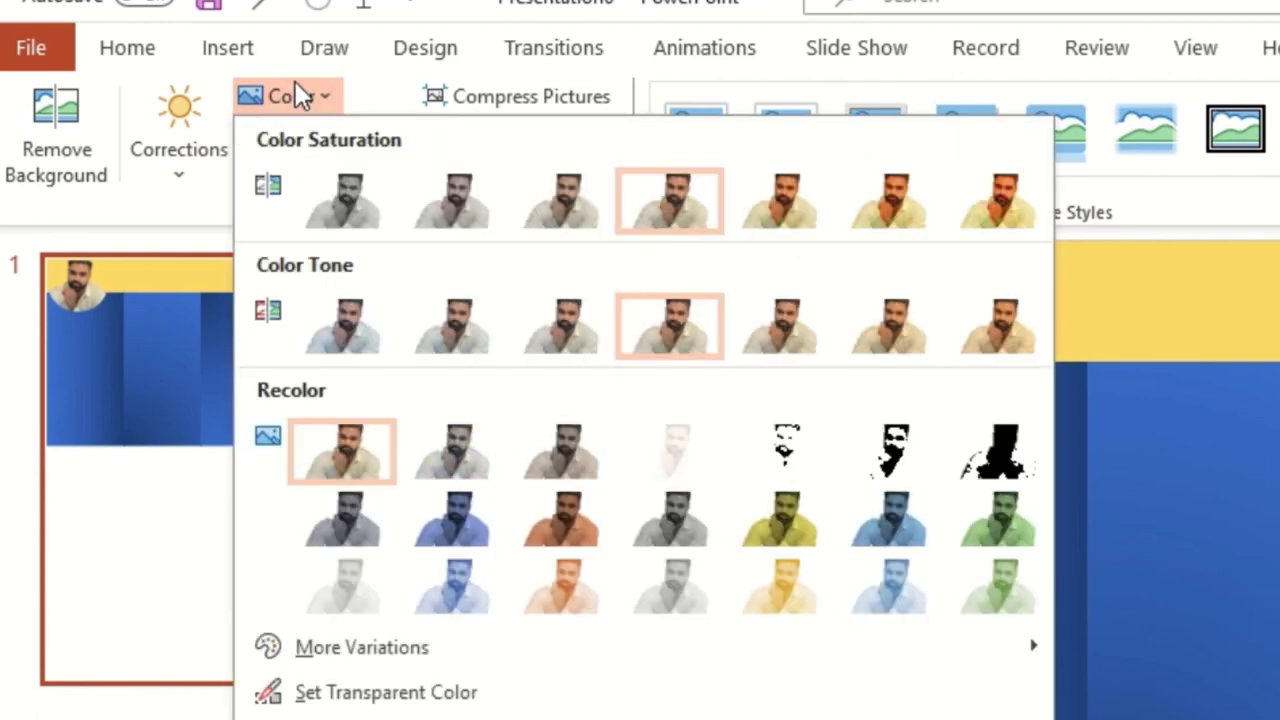
pyautogui.click(814, 206)
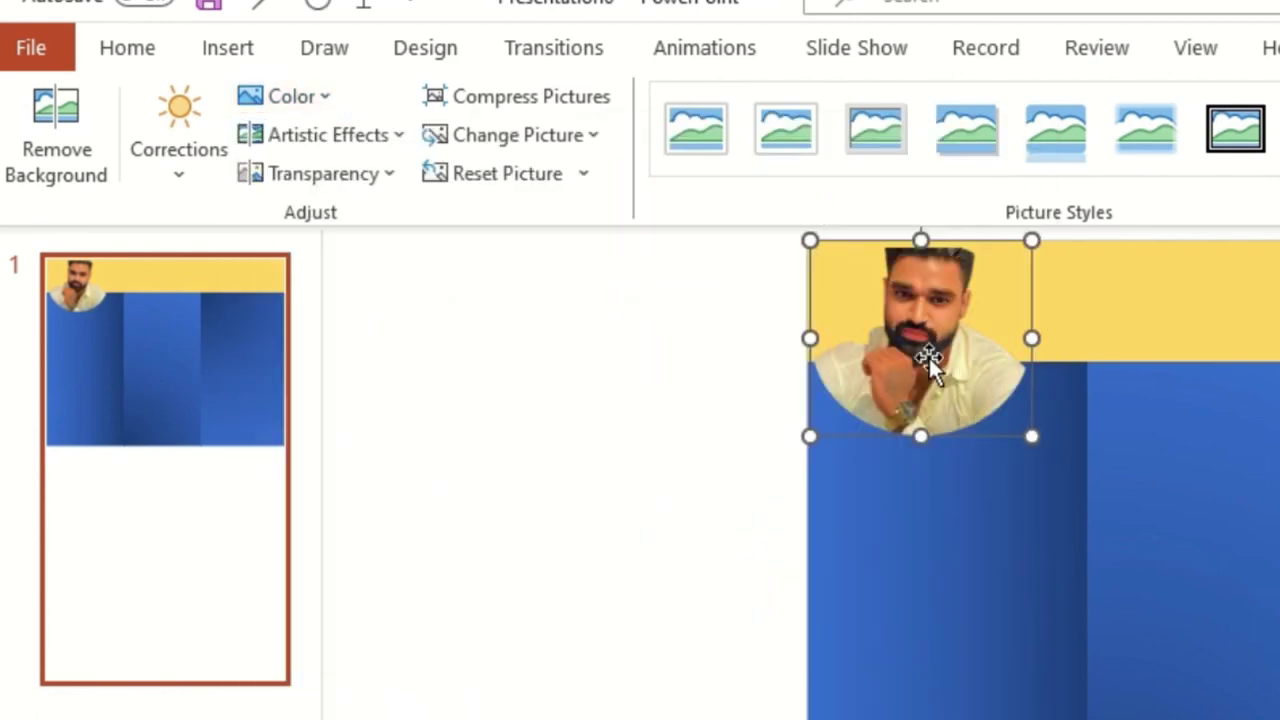
pyautogui.click(292, 100)
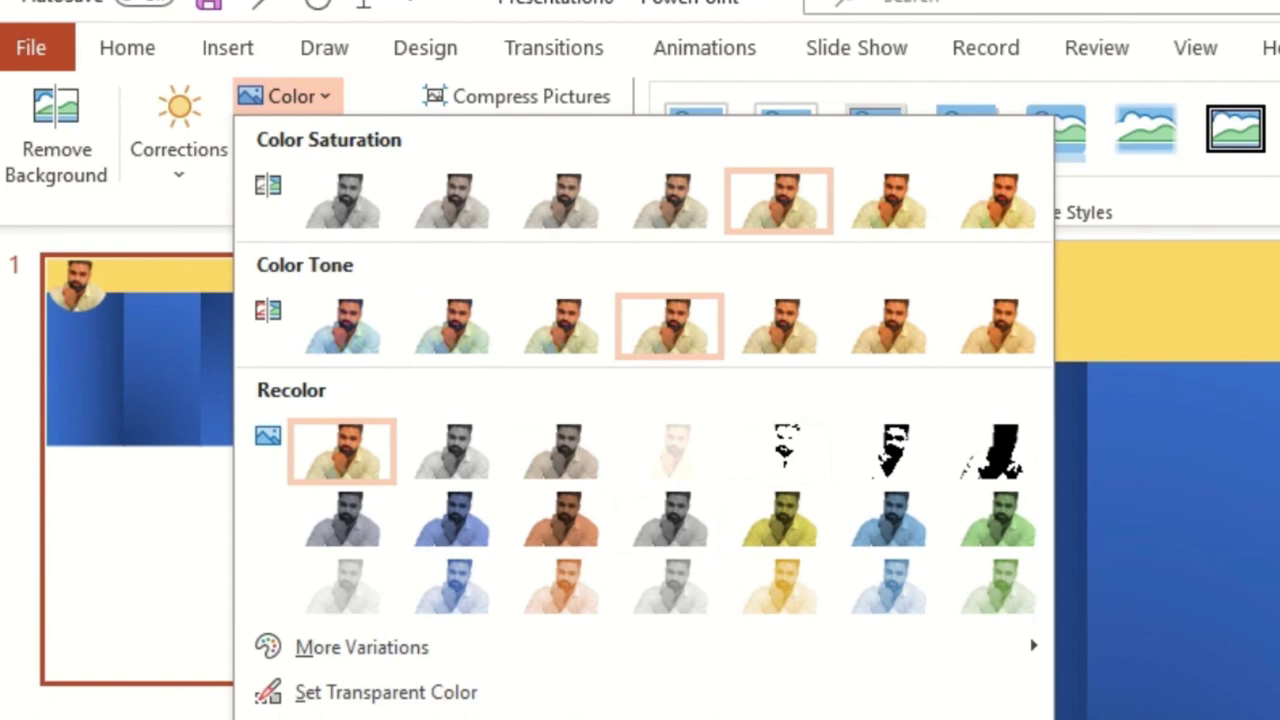
pyautogui.click(451, 455)
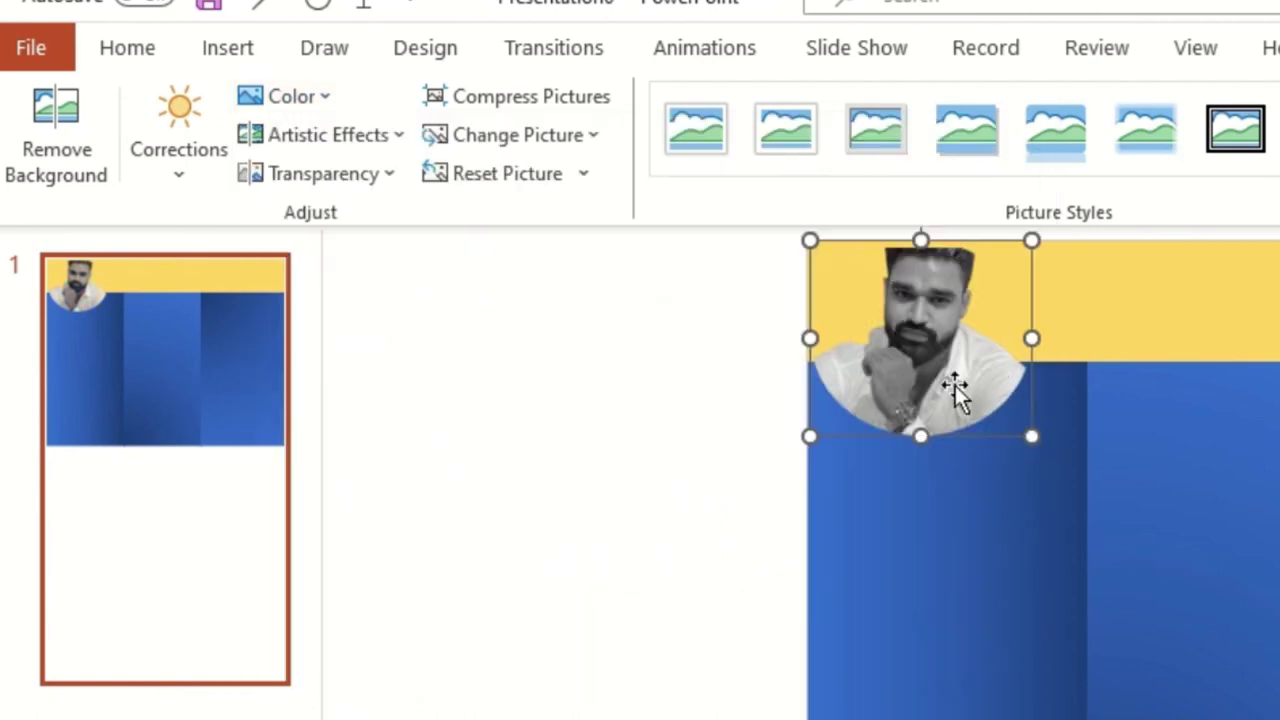
# - Revert the photo to full colour
pyautogui.click(268, 97)
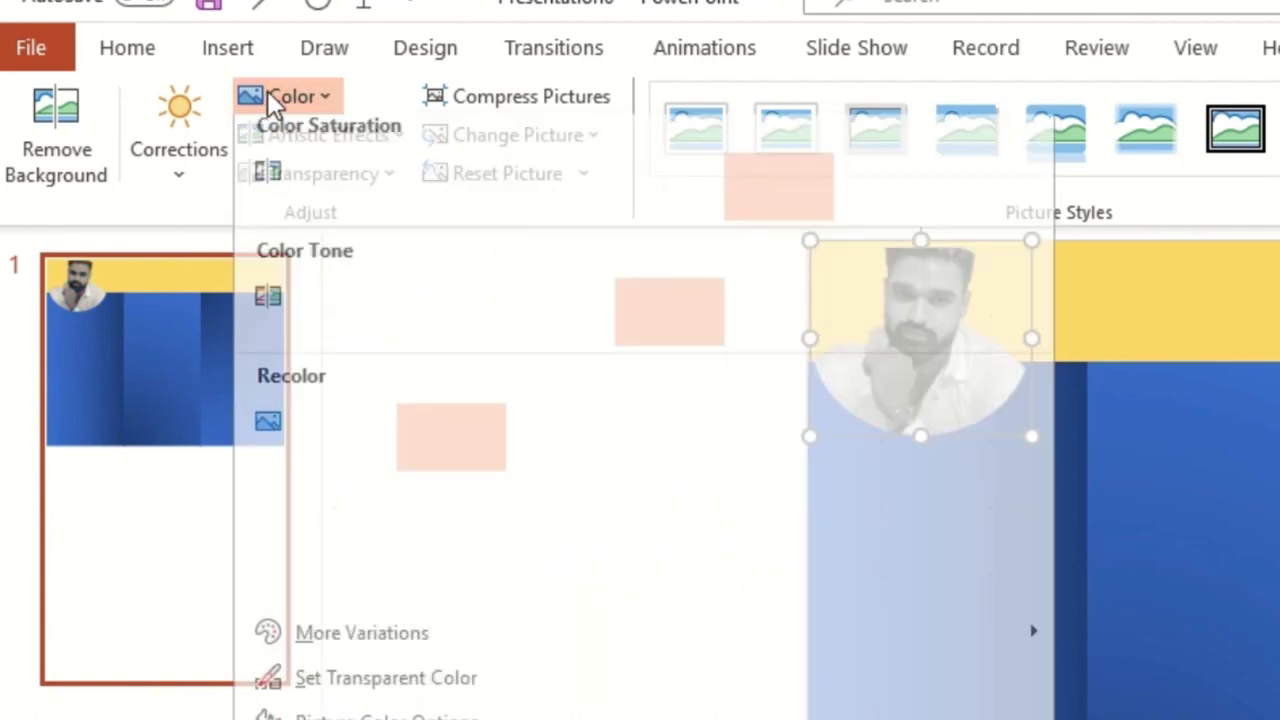
pyautogui.press('Escape')
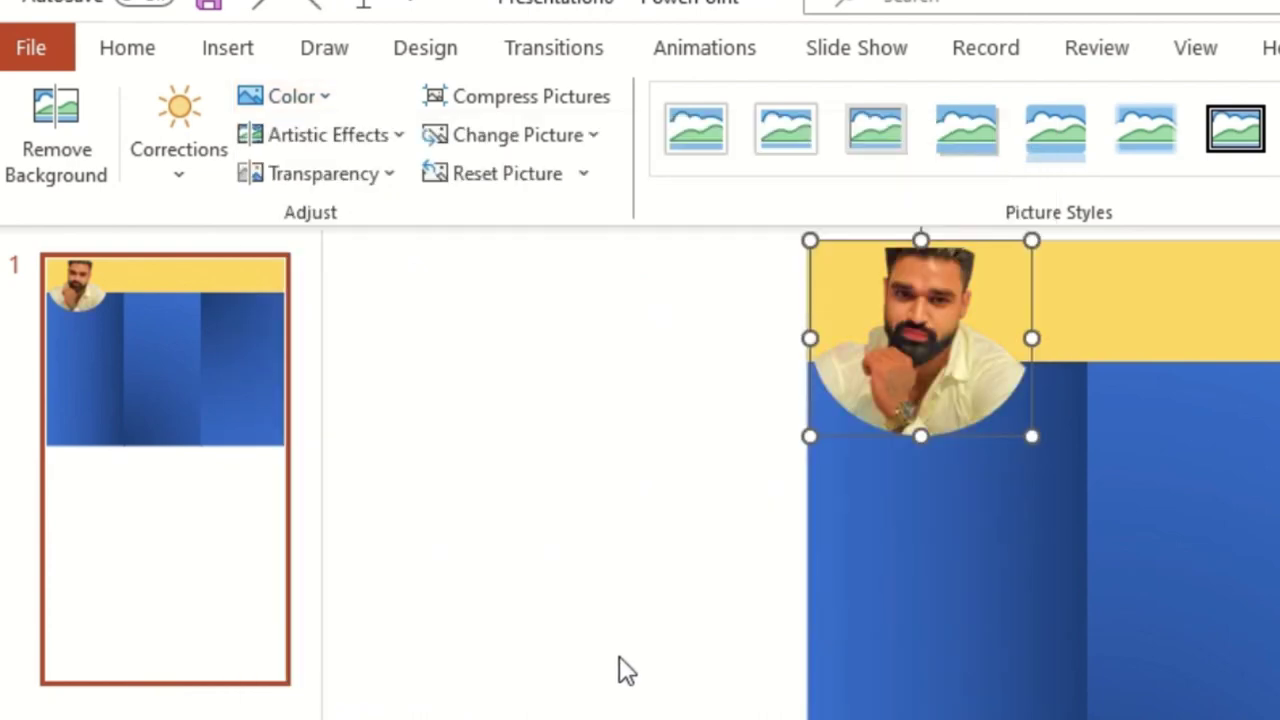
pyautogui.click(703, 431)
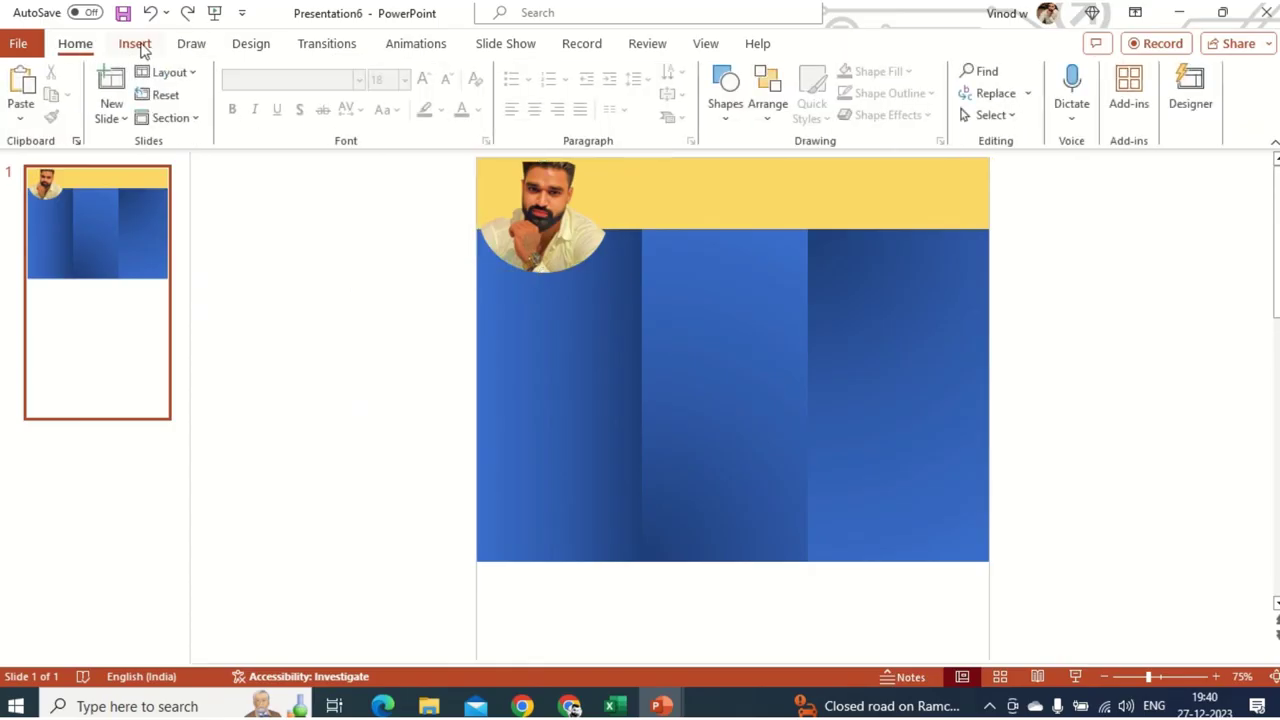
# - Add a bold text box with the owner's name in capitals, placed in the header beside the photo
pyautogui.click(137, 45)
pyautogui.click(796, 95)
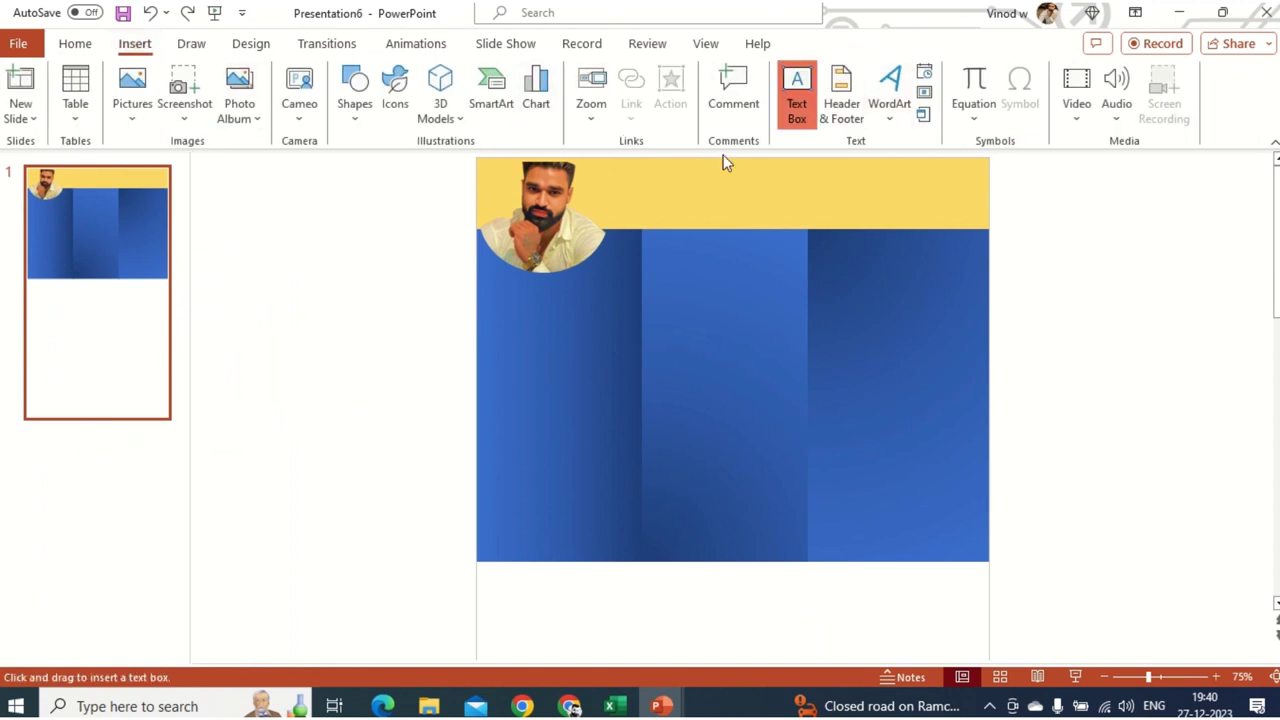
pyautogui.click(233, 407)
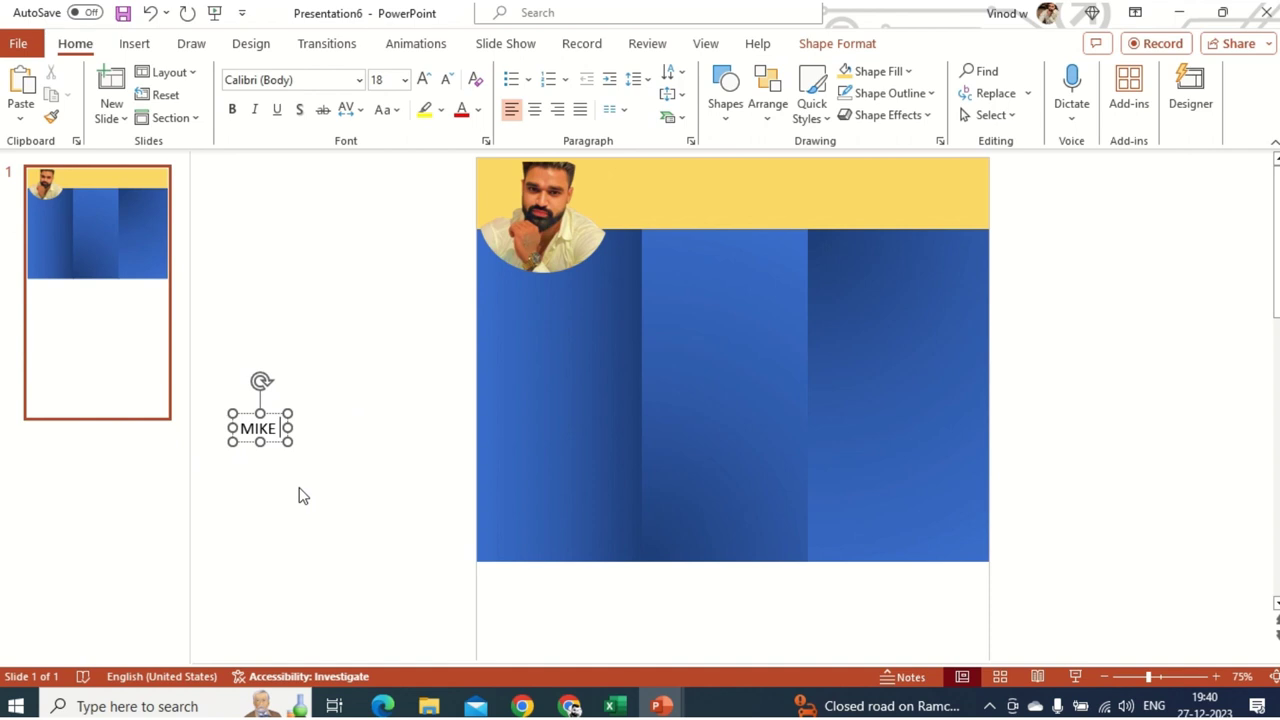
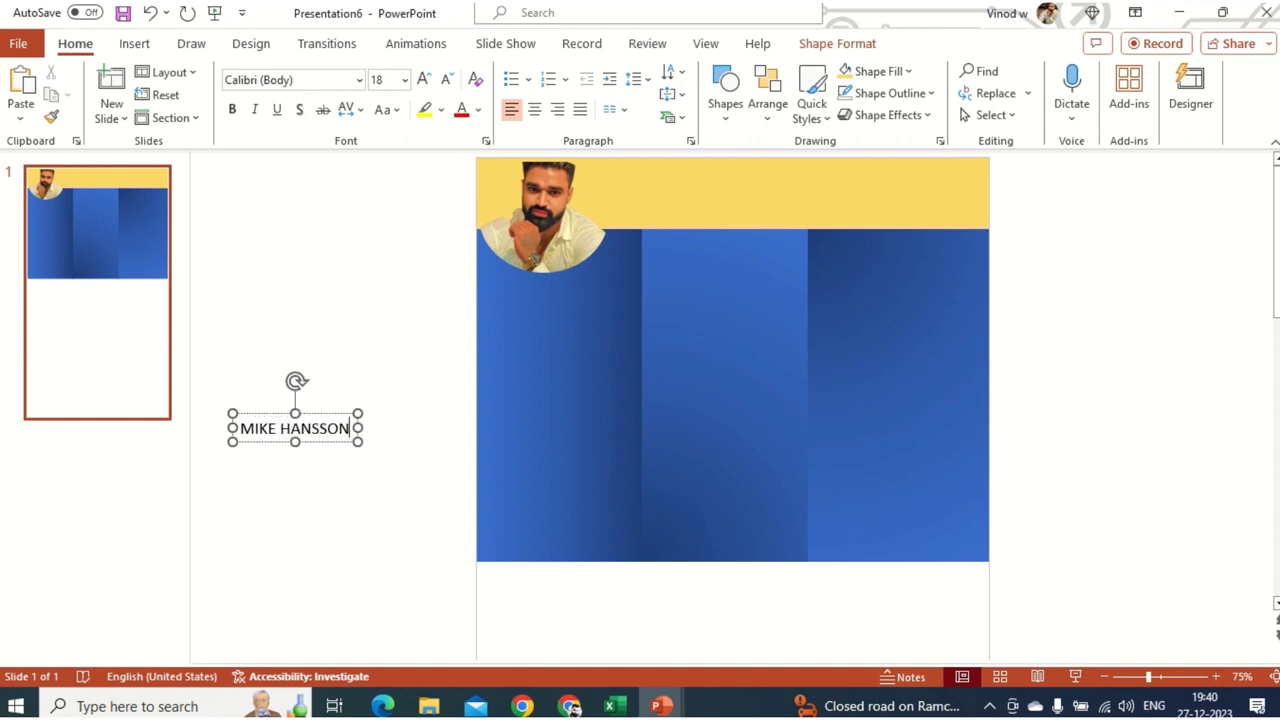
pyautogui.hotkey('ctrl', 'a')
pyautogui.hotkey('ctrl', 'b')
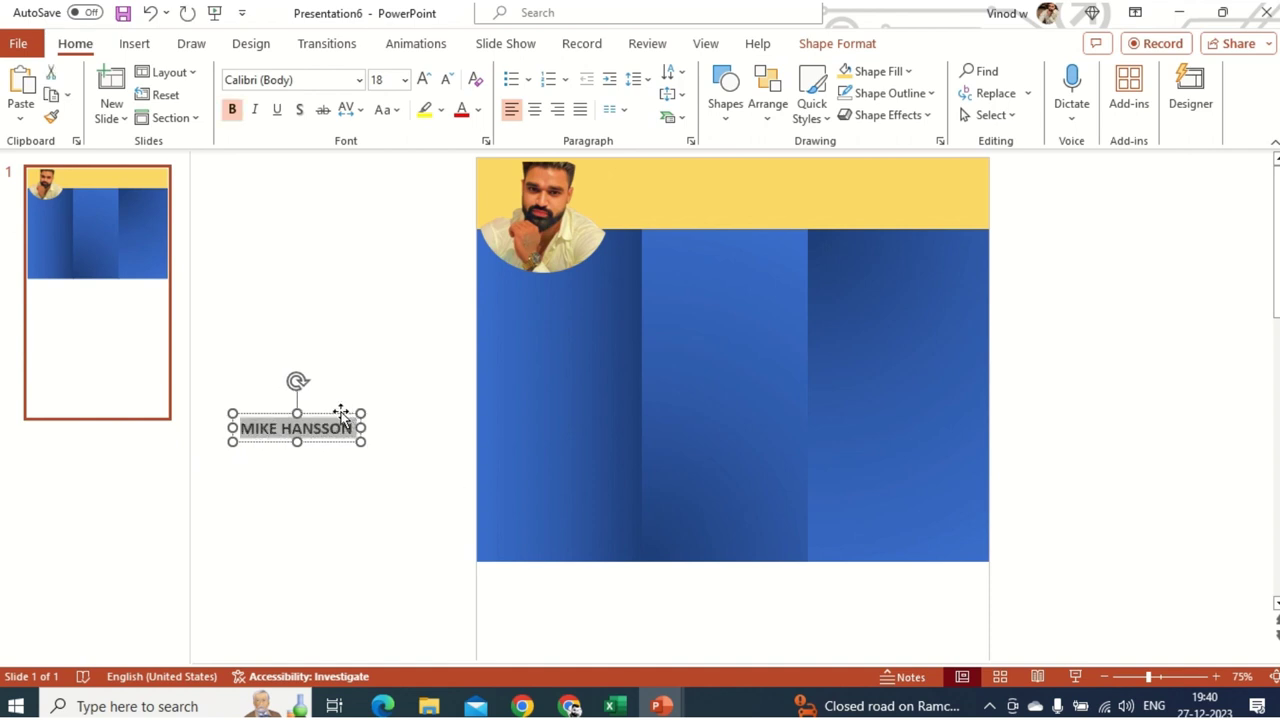
pyautogui.moveTo(341, 415); pyautogui.dragTo(722, 184)
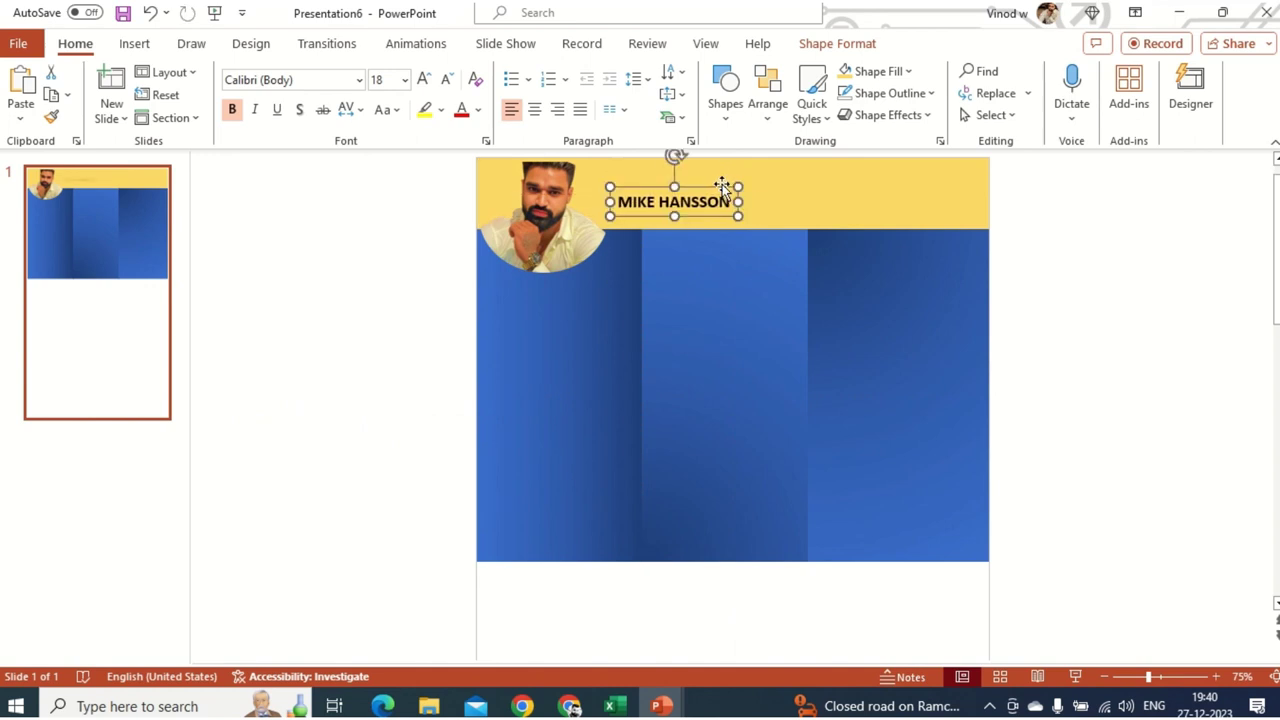
# - Set the name to UPPERCASE with Very Loose character spacing
pyautogui.click(385, 110)
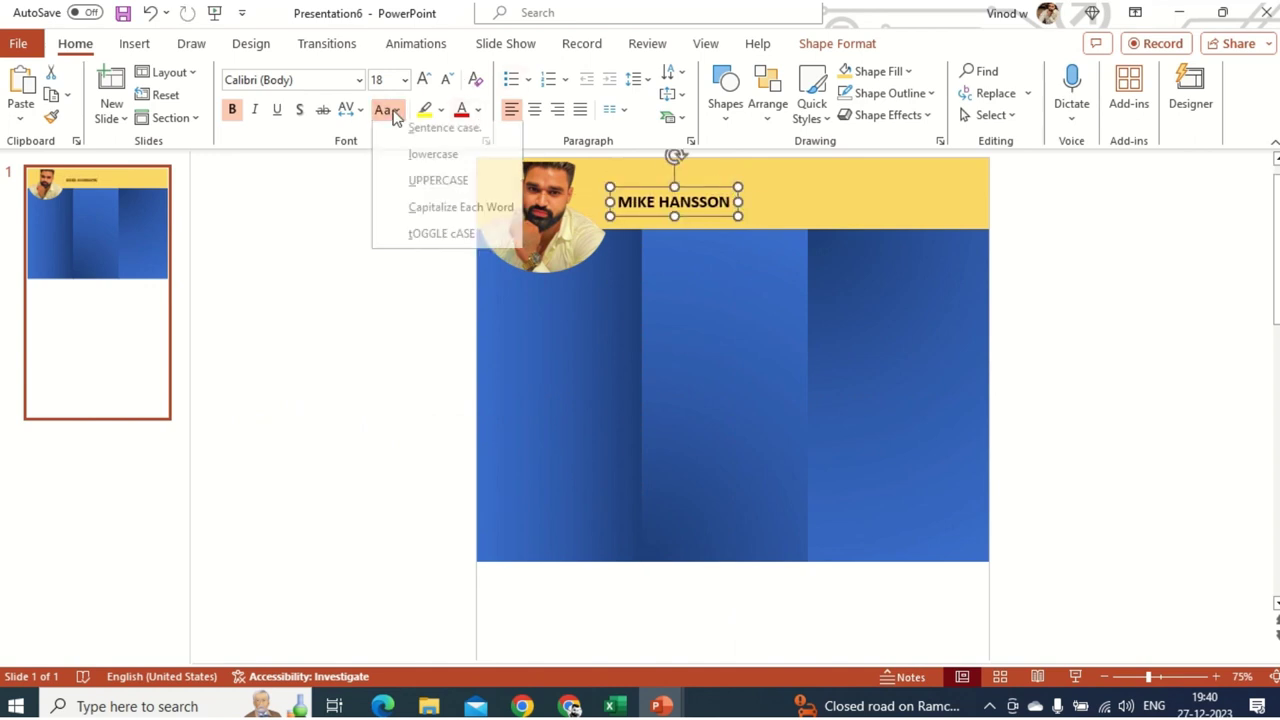
pyautogui.click(474, 195)
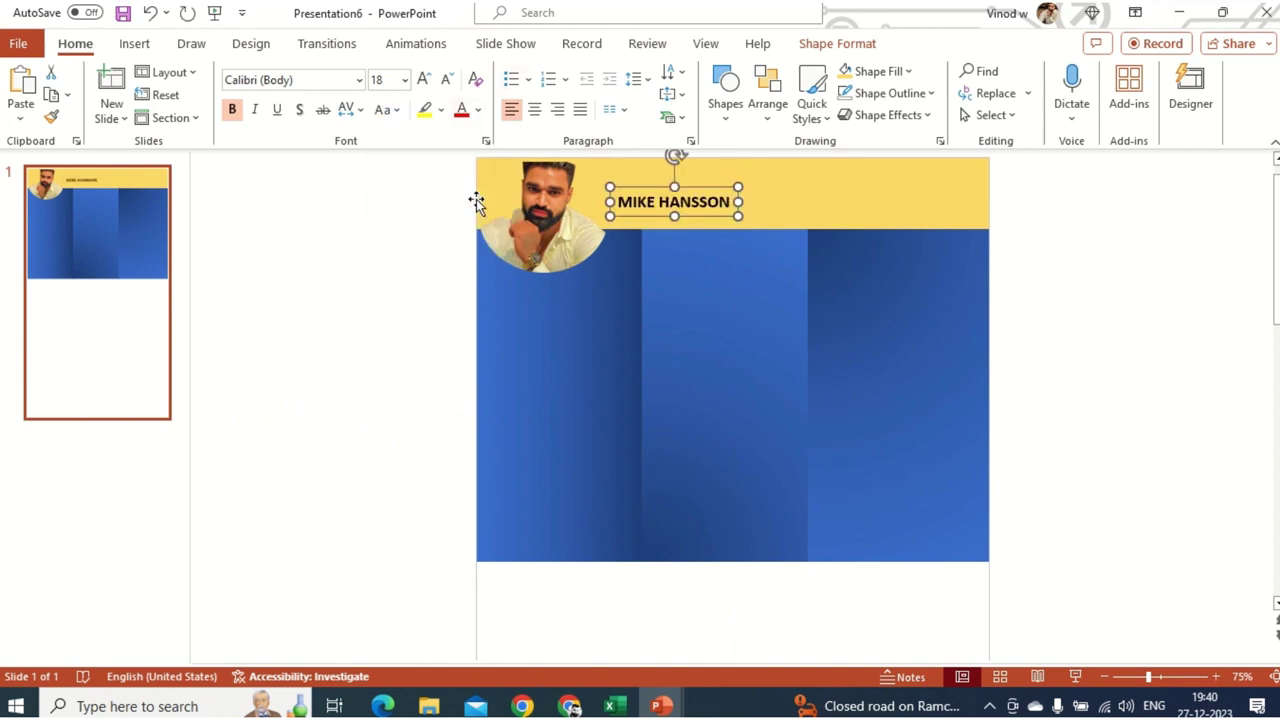
pyautogui.click(385, 110)
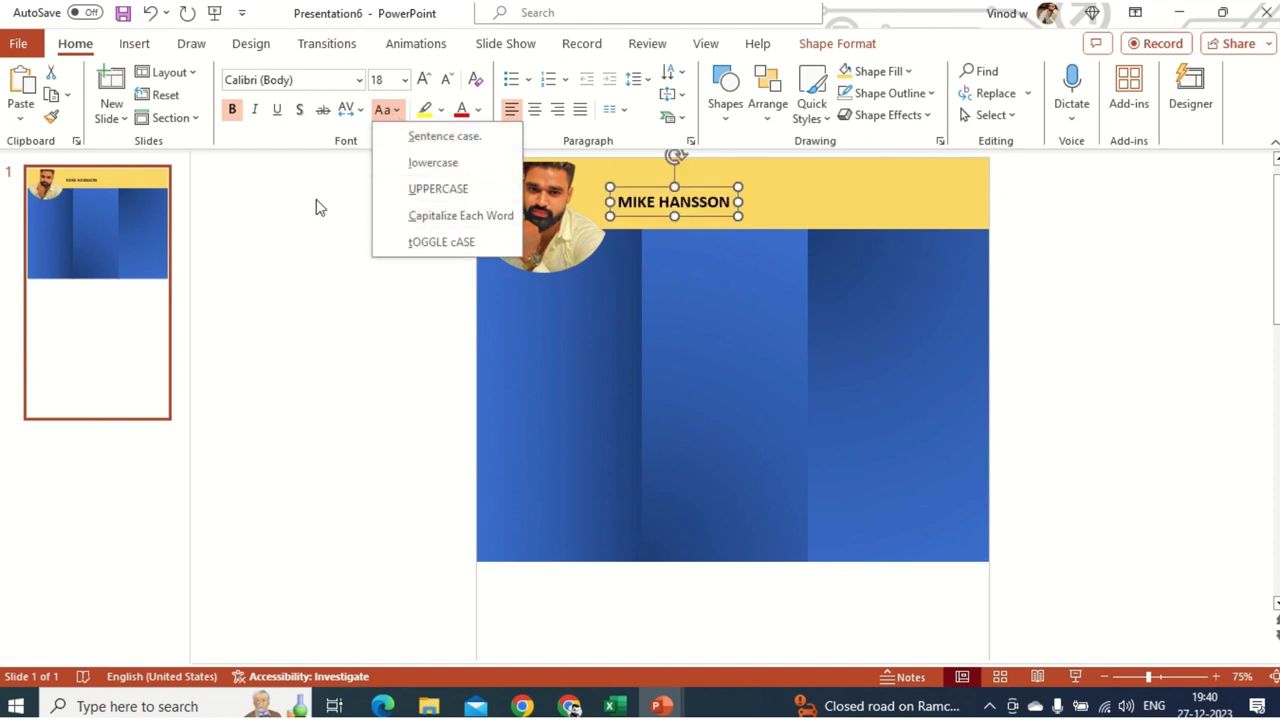
pyautogui.click(346, 110)
pyautogui.click(419, 253)
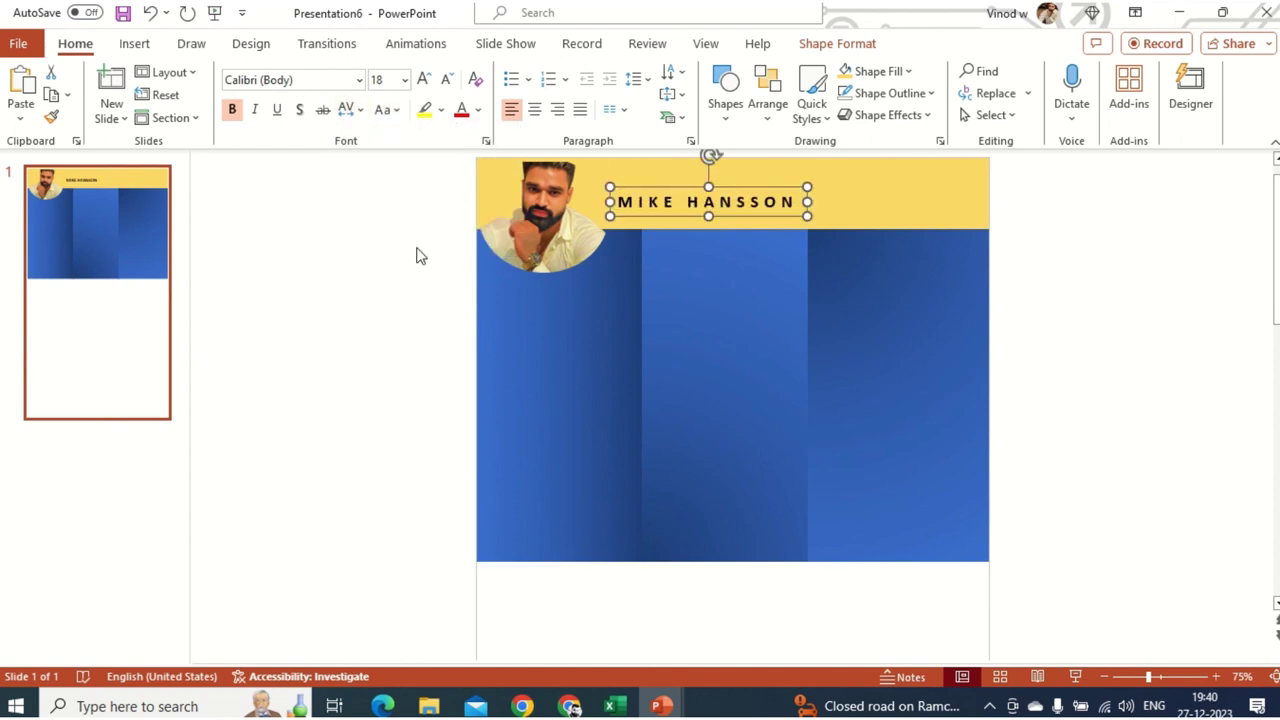
# - Increase the name's font size to 44 and nudge it up-left in the header
pyautogui.click(423, 79)
pyautogui.click(423, 79)
pyautogui.click(423, 79)
pyautogui.click(423, 79)
pyautogui.click(423, 79)
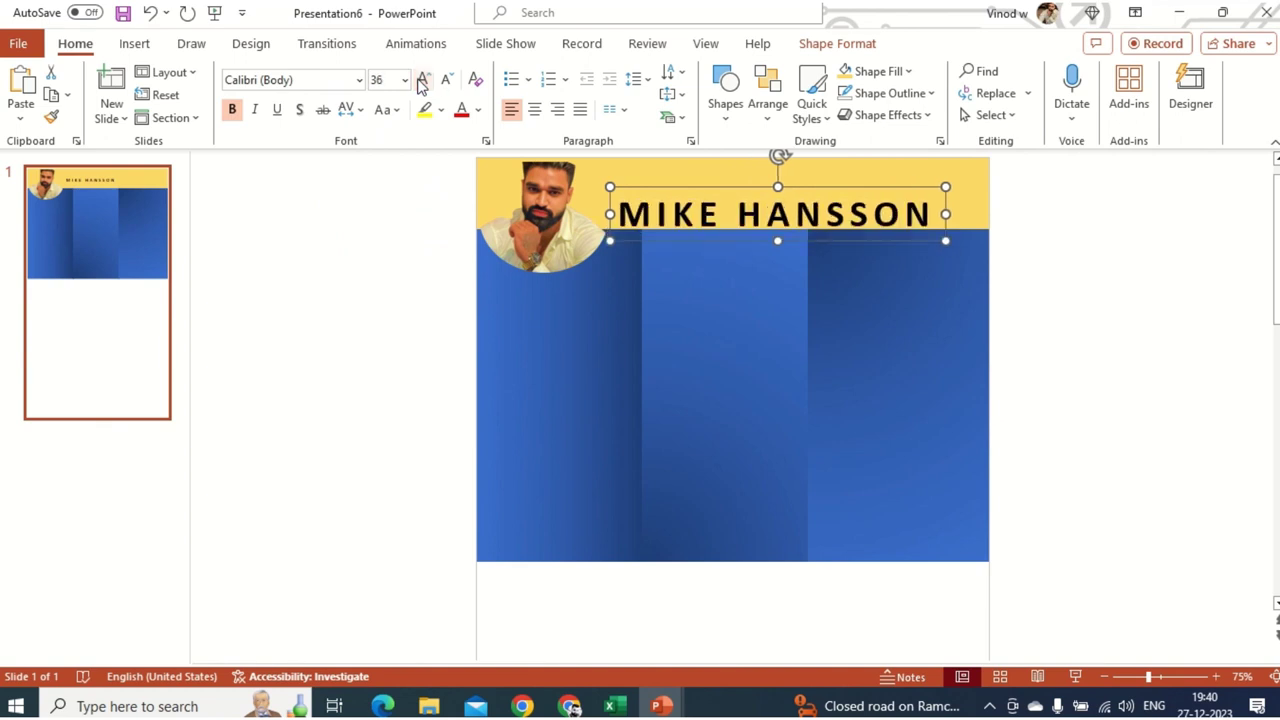
pyautogui.click(423, 79)
pyautogui.click(423, 79)
pyautogui.moveTo(808, 255); pyautogui.dragTo(784, 213)
pyautogui.press('Escape')
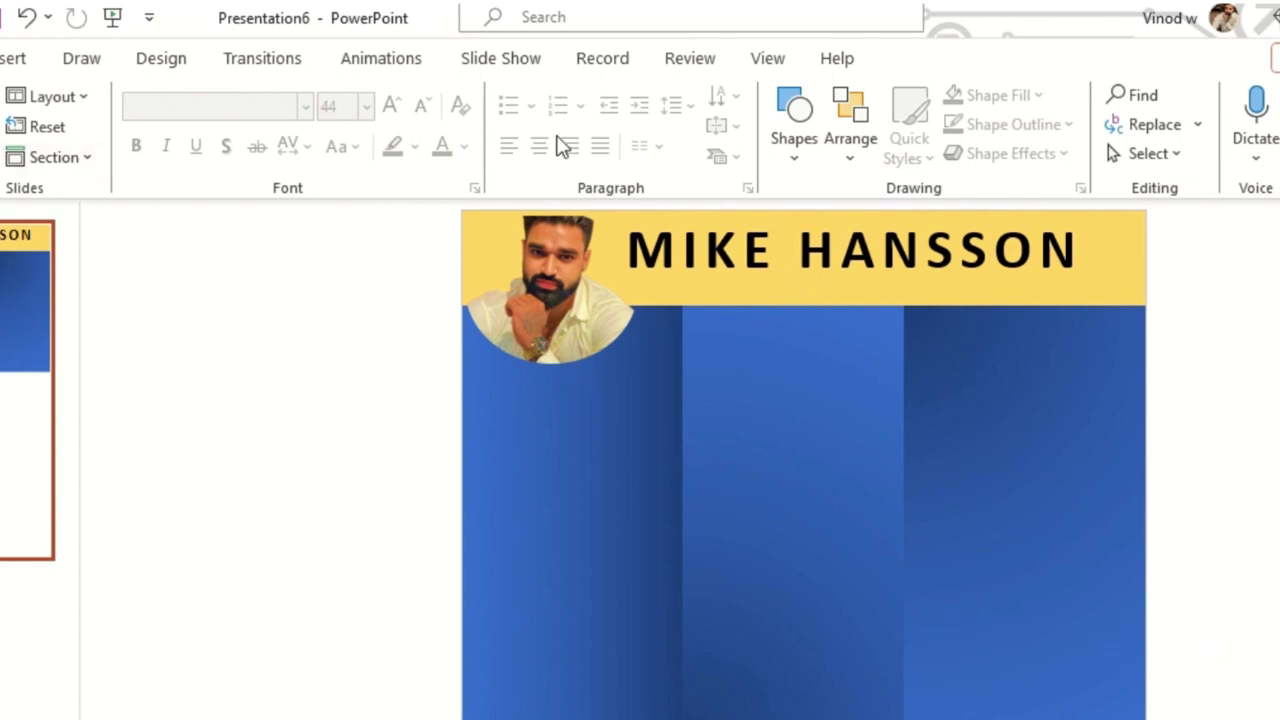
# - Add a bold 'IT Professional' text box and move it under the name in the header
pyautogui.click(800, 155)
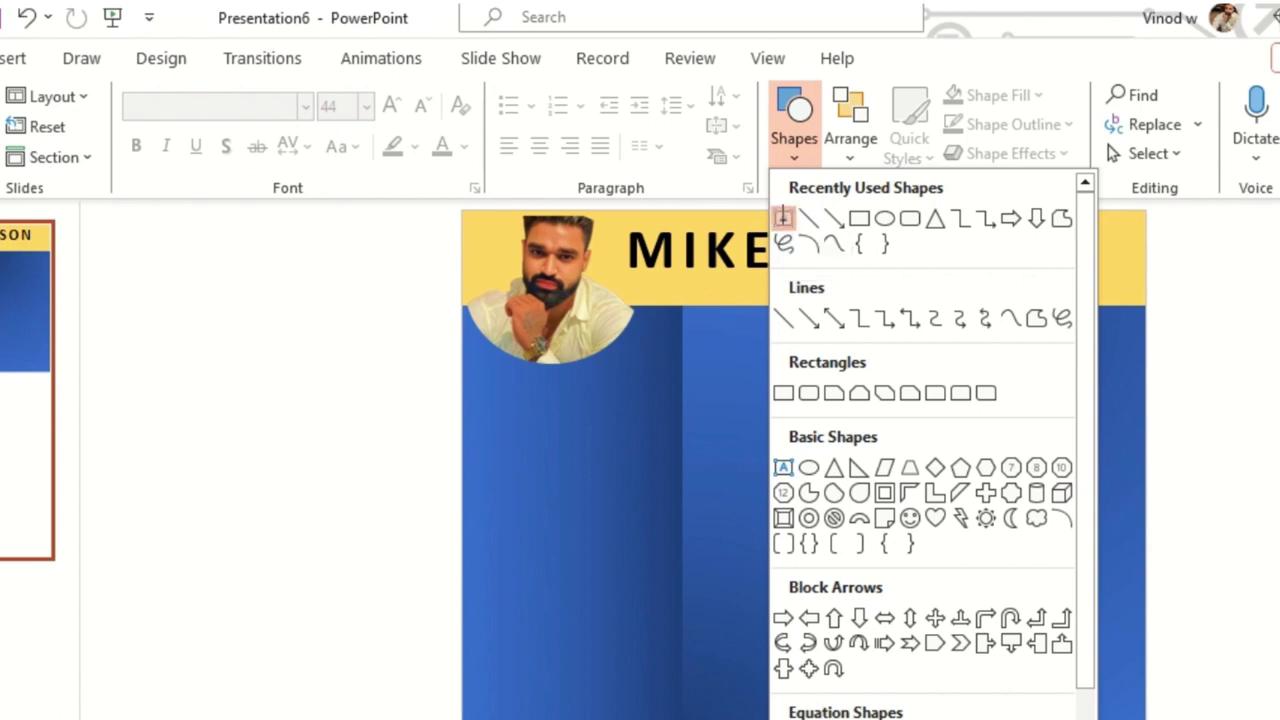
pyautogui.click(784, 220)
pyautogui.click(308, 580)
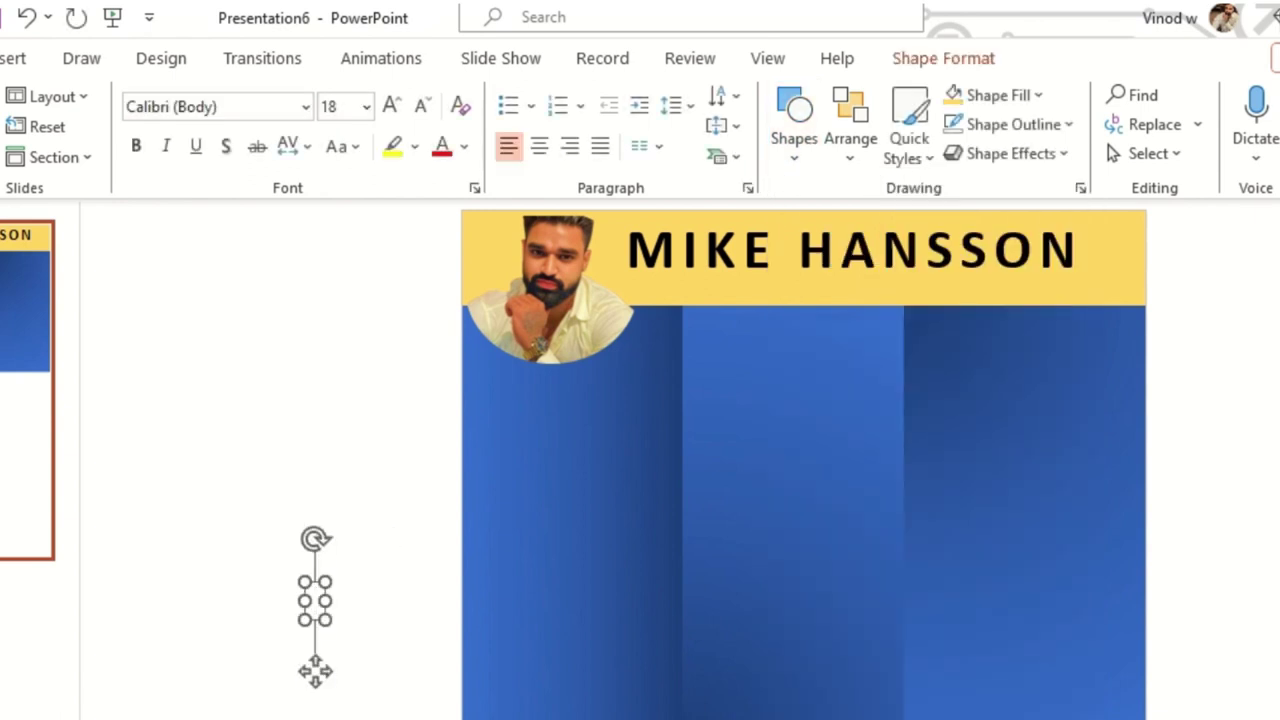
pyautogui.write('IT')
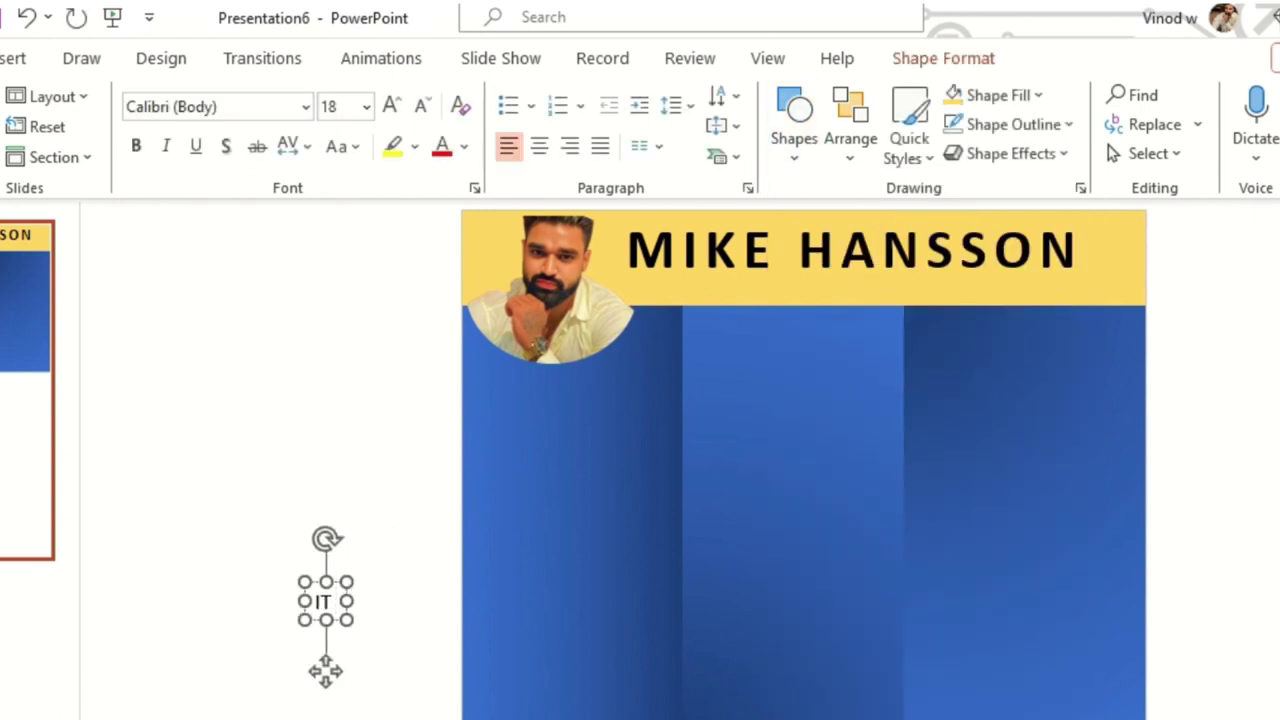
pyautogui.write(' Prof')
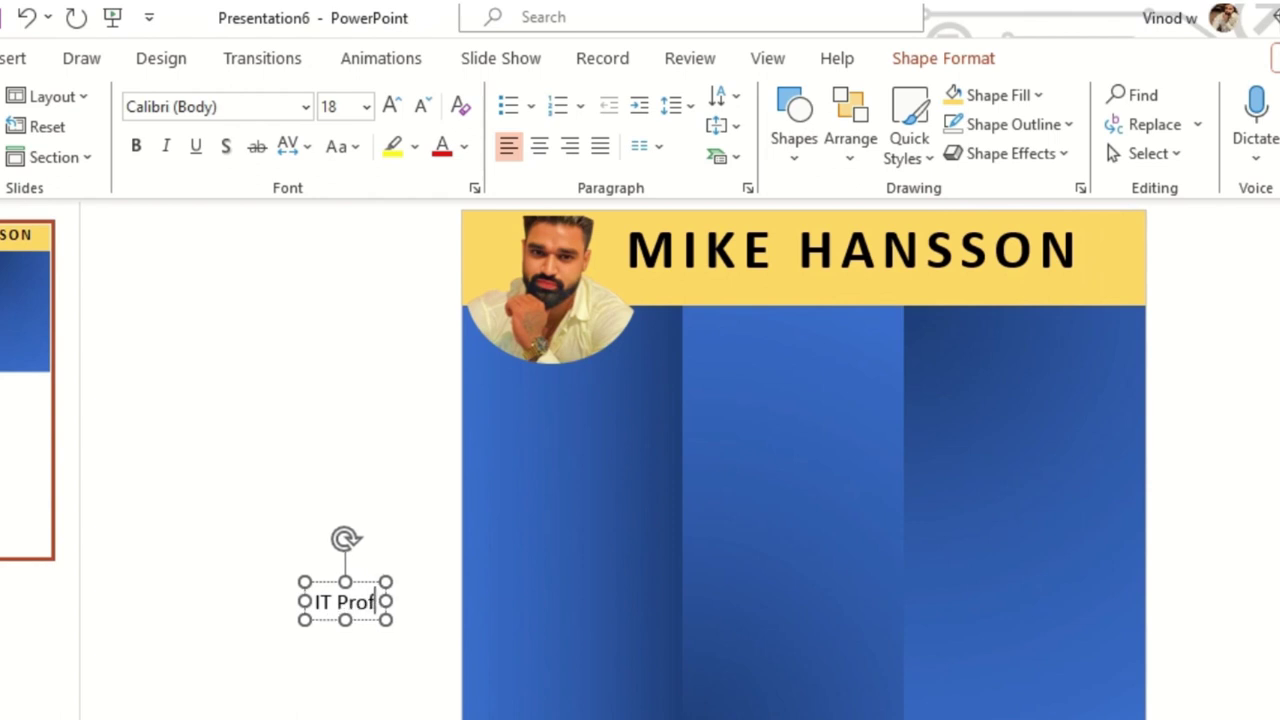
pyautogui.write('essional')
pyautogui.hotkey('ctrl', 'a')
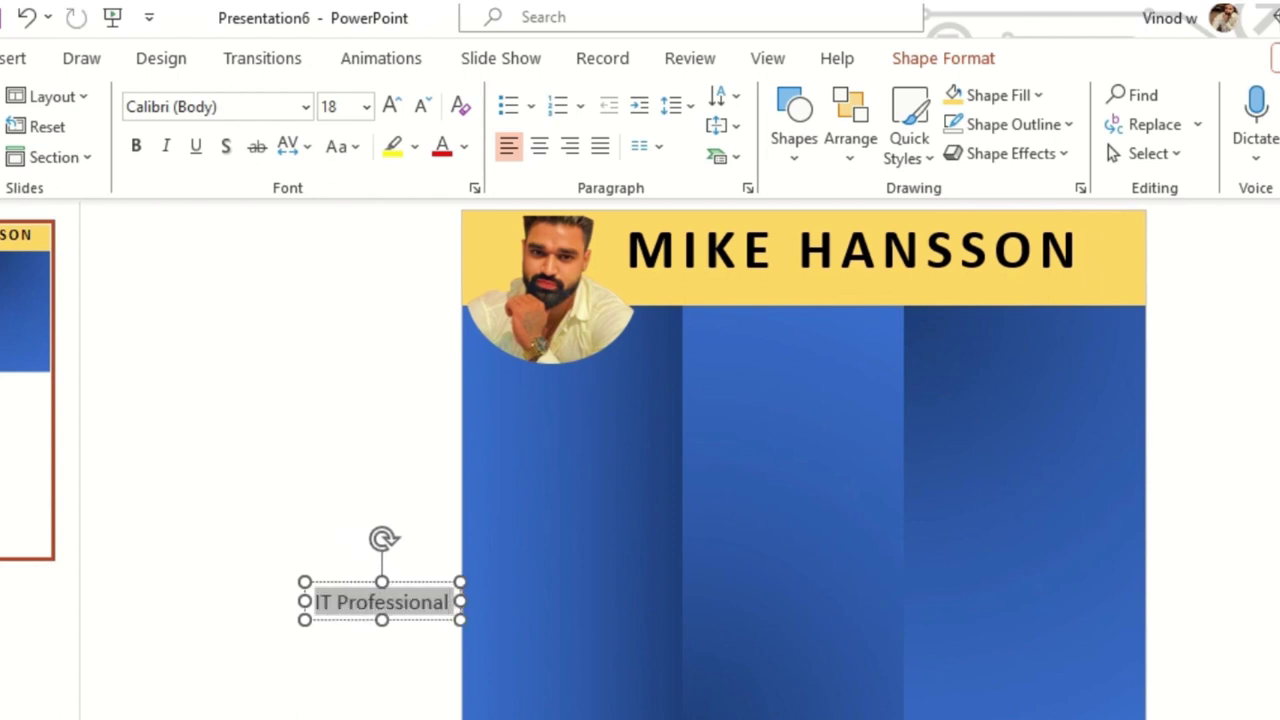
pyautogui.hotkey('ctrl', 'b')
pyautogui.moveTo(408, 574); pyautogui.dragTo(737, 253)
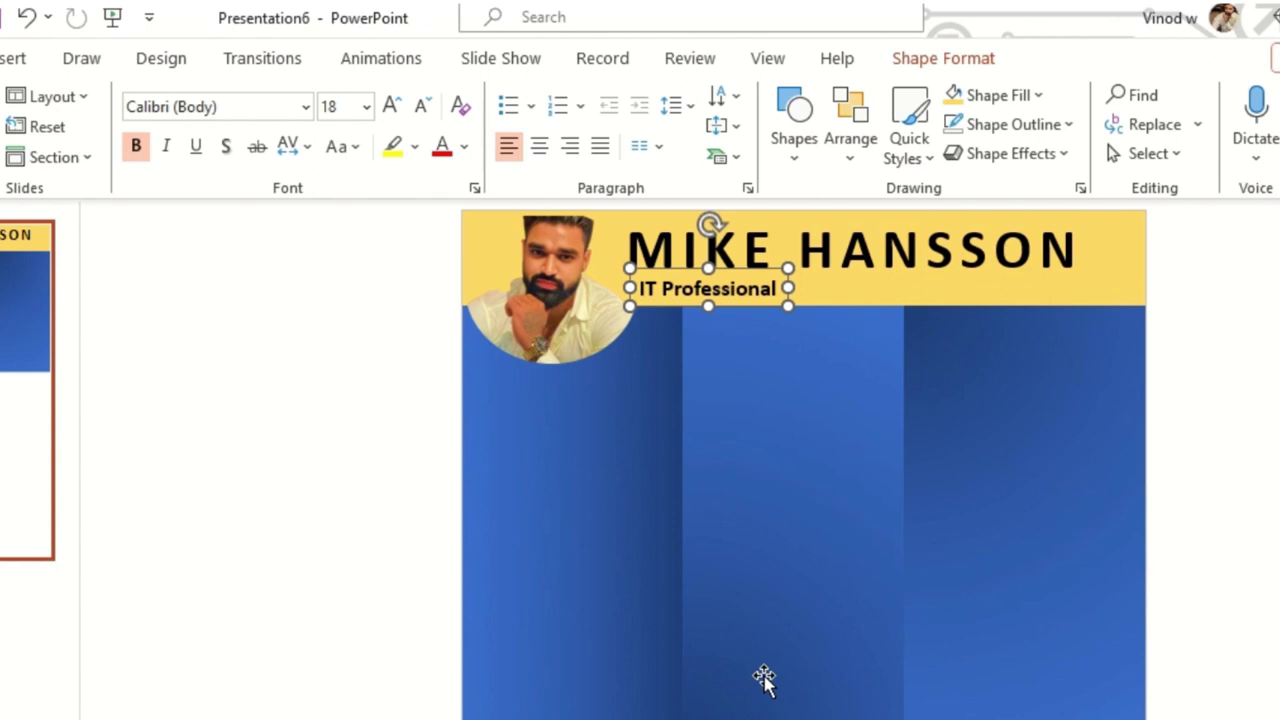
# - Select the blue columns, yellow header, photo and name box one by one
pyautogui.click(292, 612)
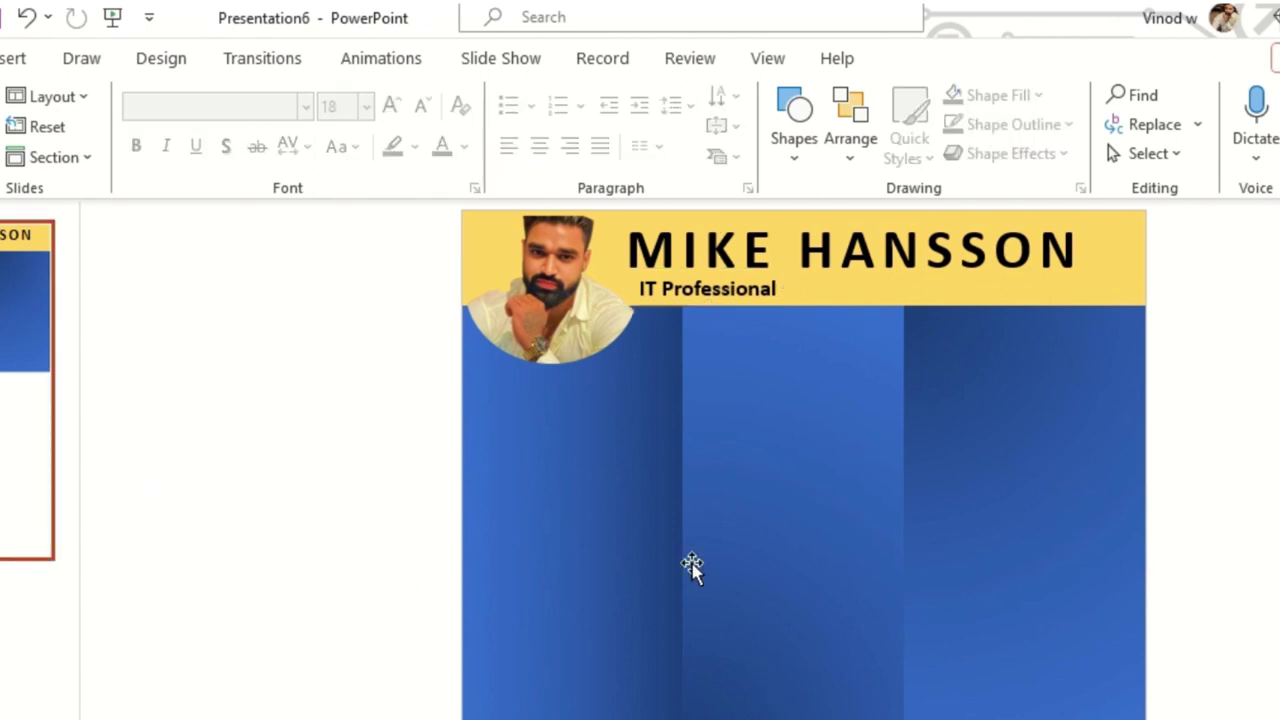
pyautogui.click(582, 540)
pyautogui.click(834, 560)
pyautogui.click(994, 537)
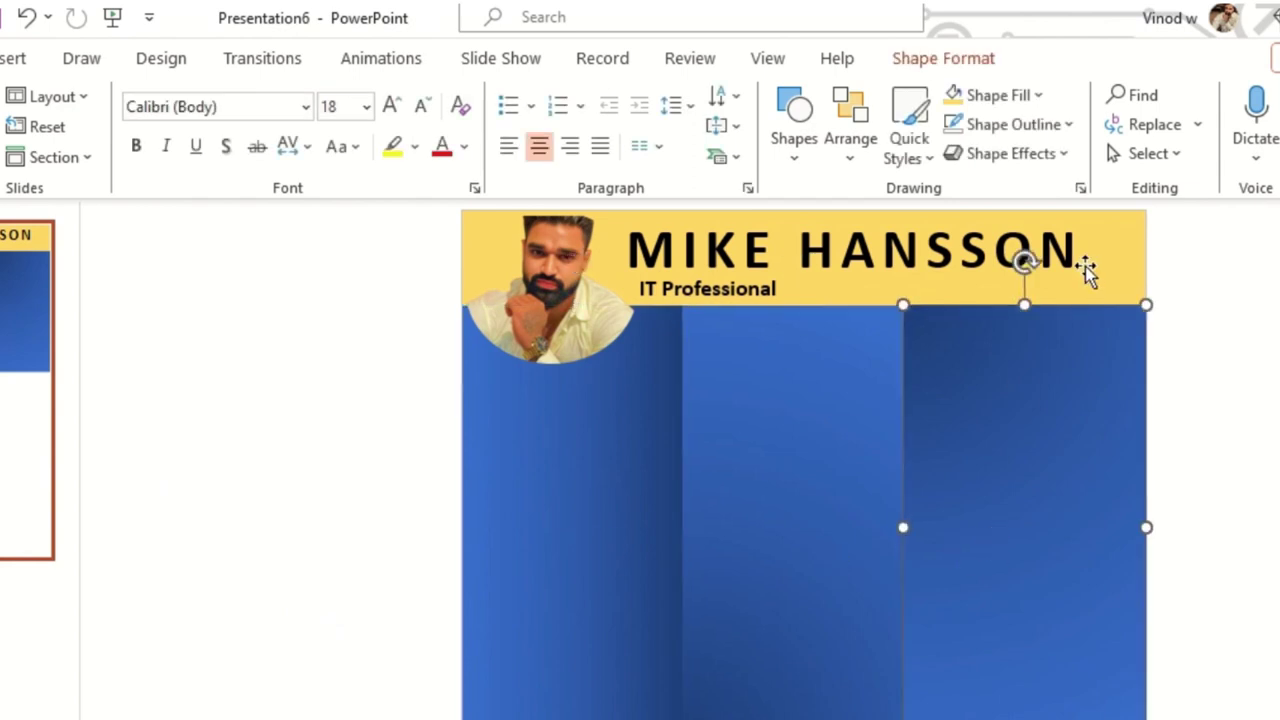
pyautogui.click(1112, 272)
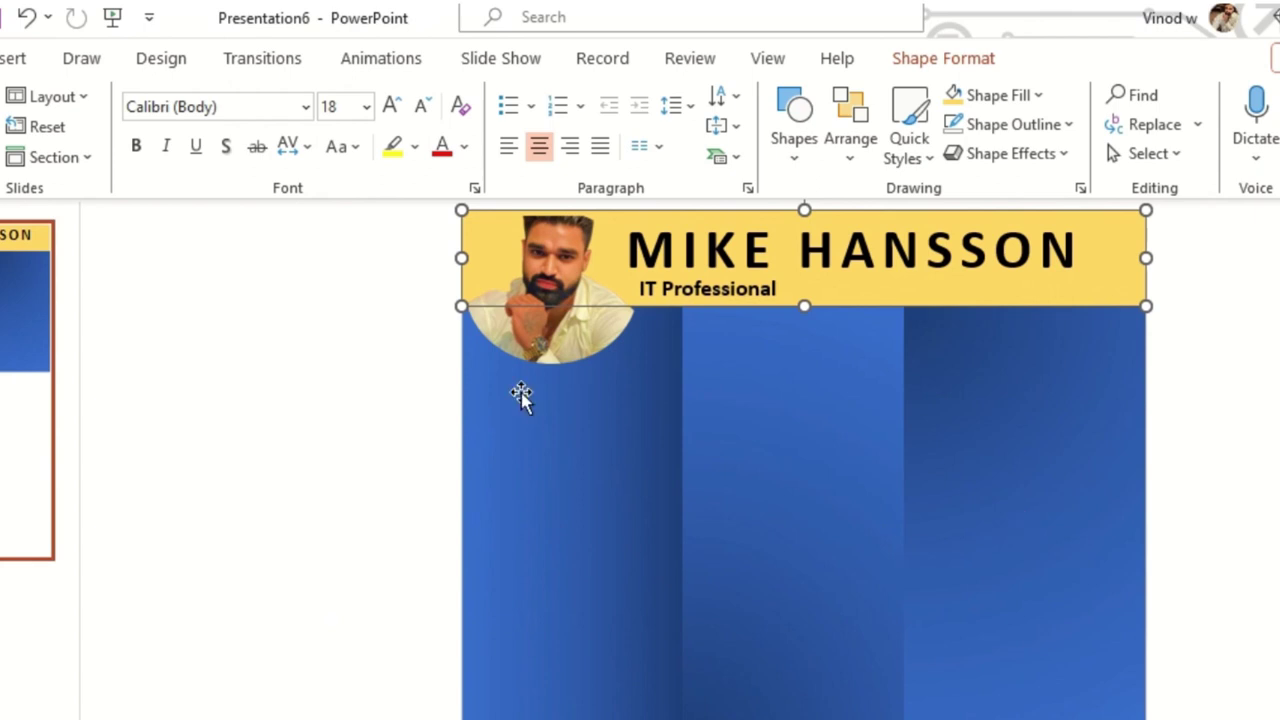
pyautogui.click(530, 325)
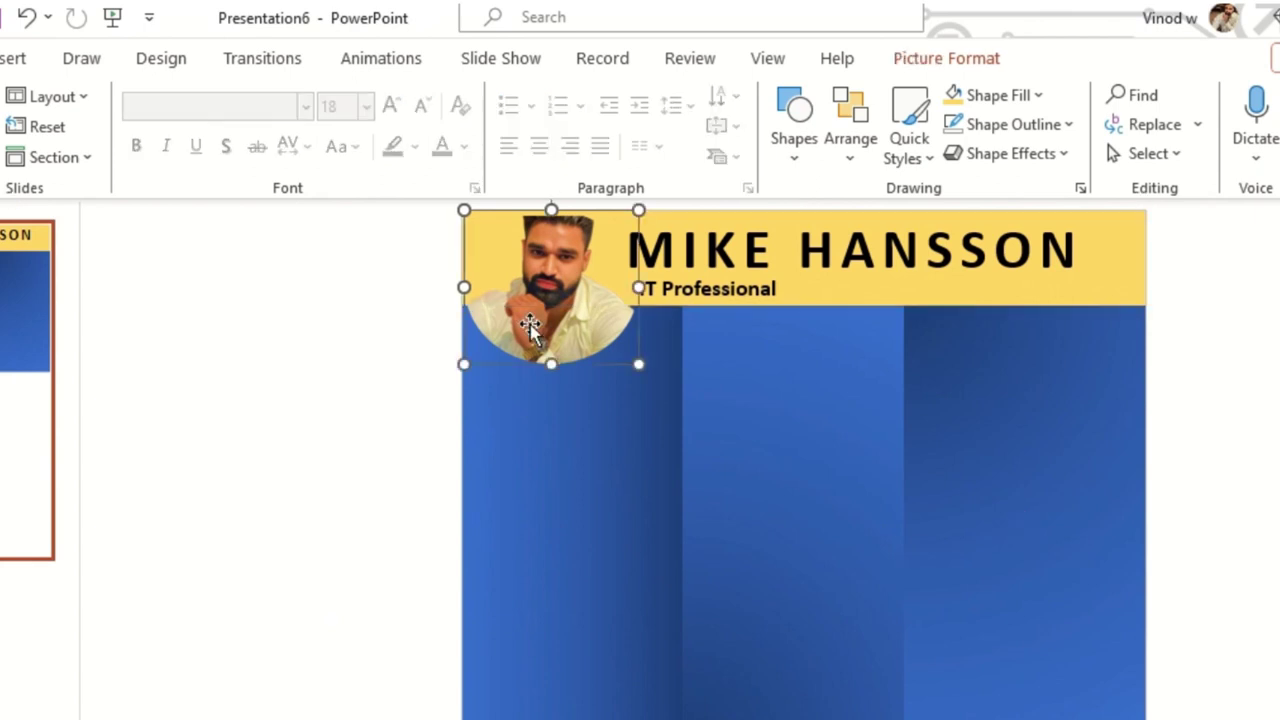
pyautogui.click(924, 258)
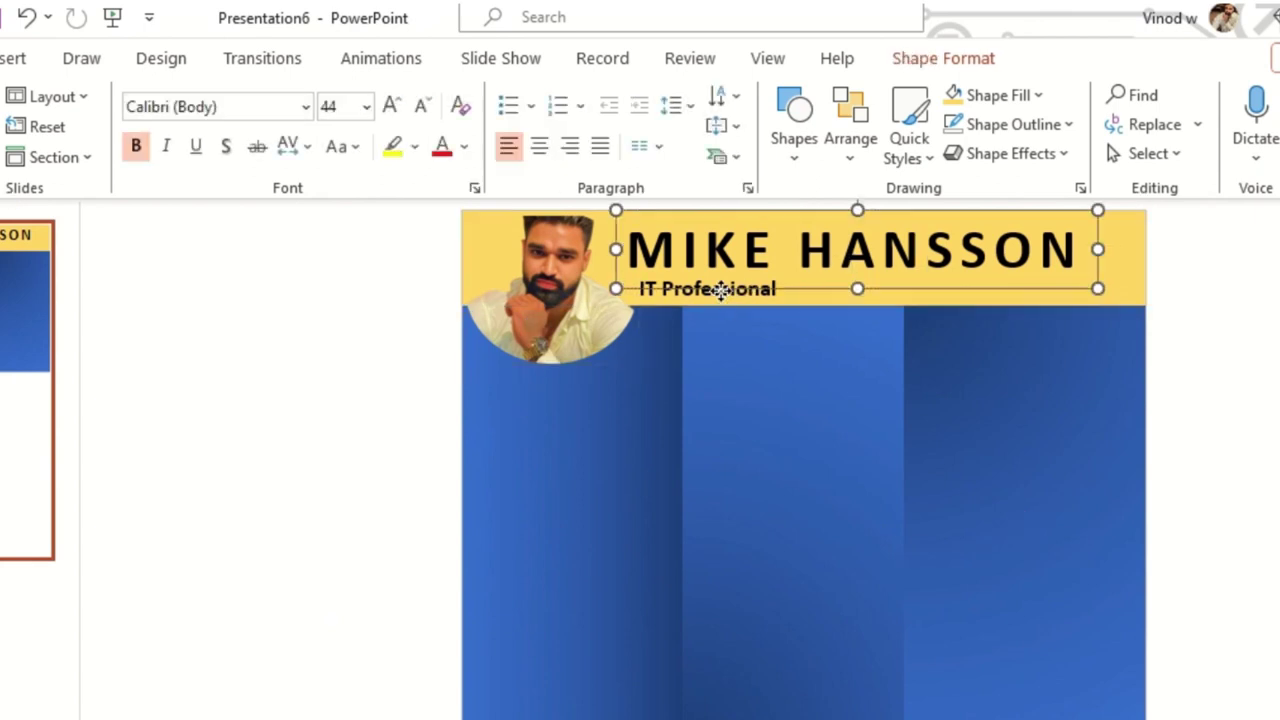
pyautogui.click(763, 309)
# - Remove bold from the 'IT Professional' subtitle text
pyautogui.click(721, 288)
pyautogui.moveTo(638, 289); pyautogui.dragTo(843, 291)
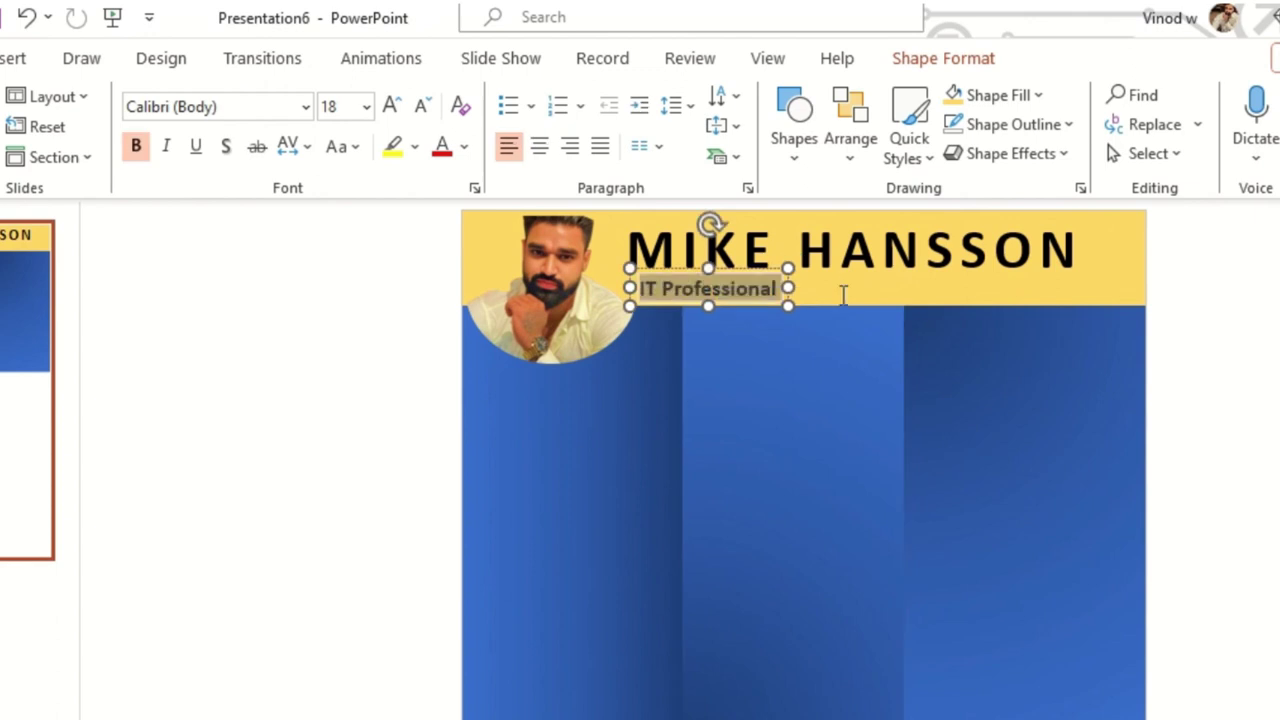
pyautogui.click(137, 146)
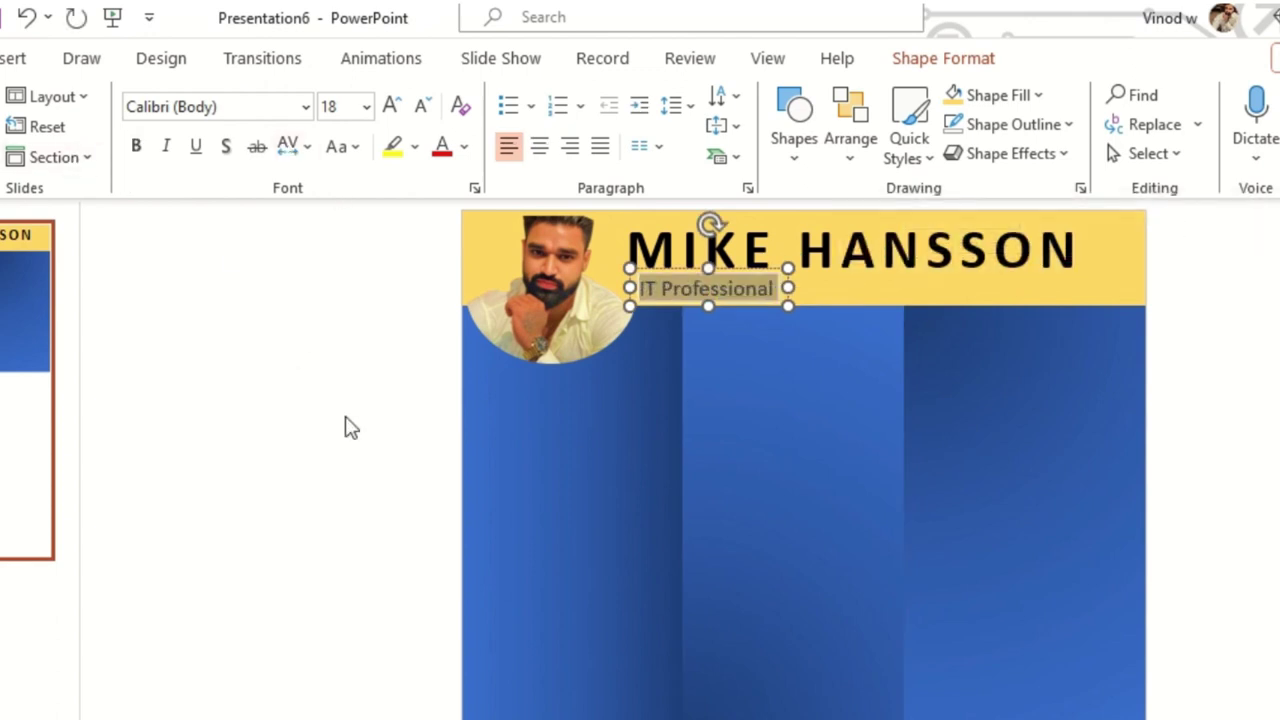
pyautogui.click(347, 427)
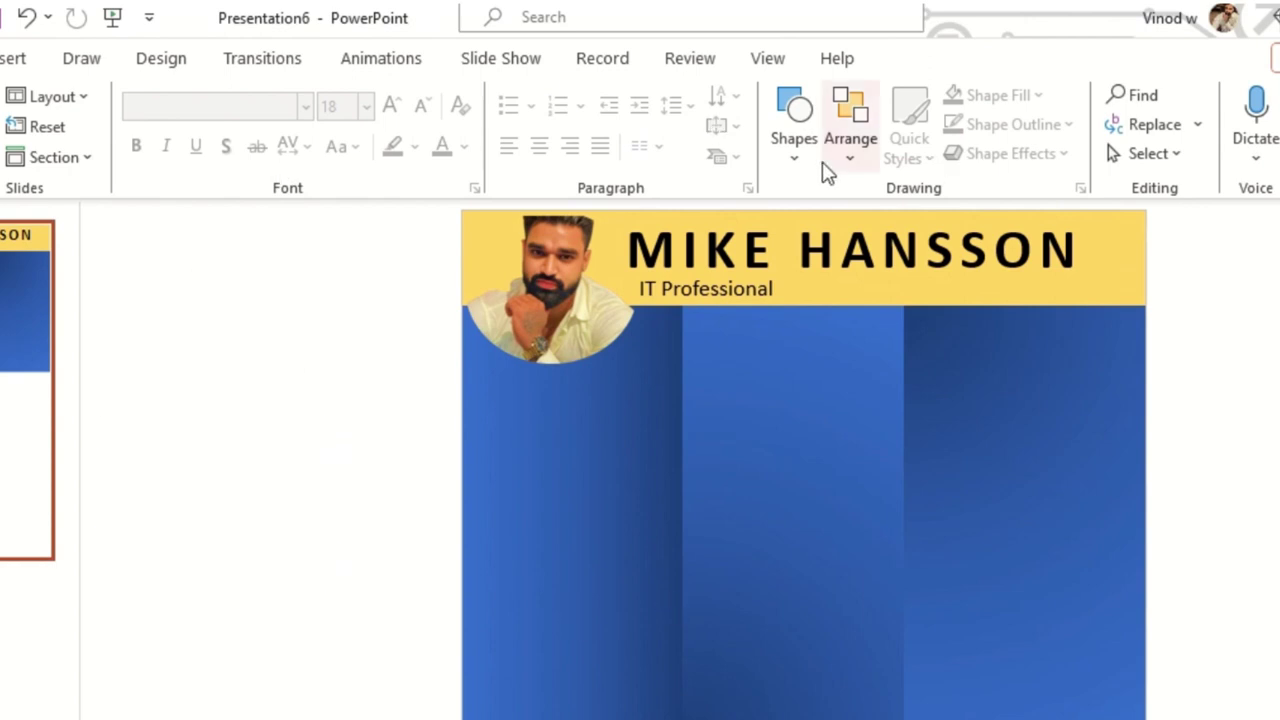
# - Draw a stray small shape in the left margin, then delete it
pyautogui.click(786, 158)
pyautogui.click(803, 214)
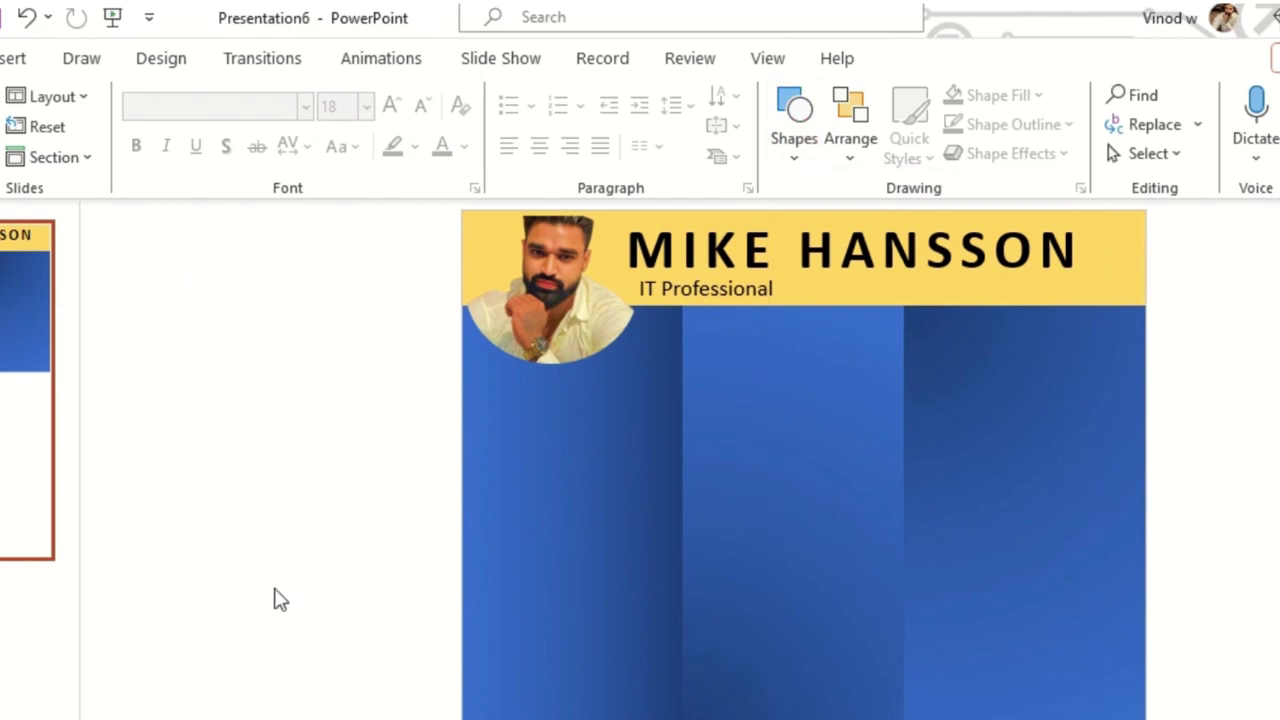
pyautogui.moveTo(283, 586); pyautogui.dragTo(283, 625)
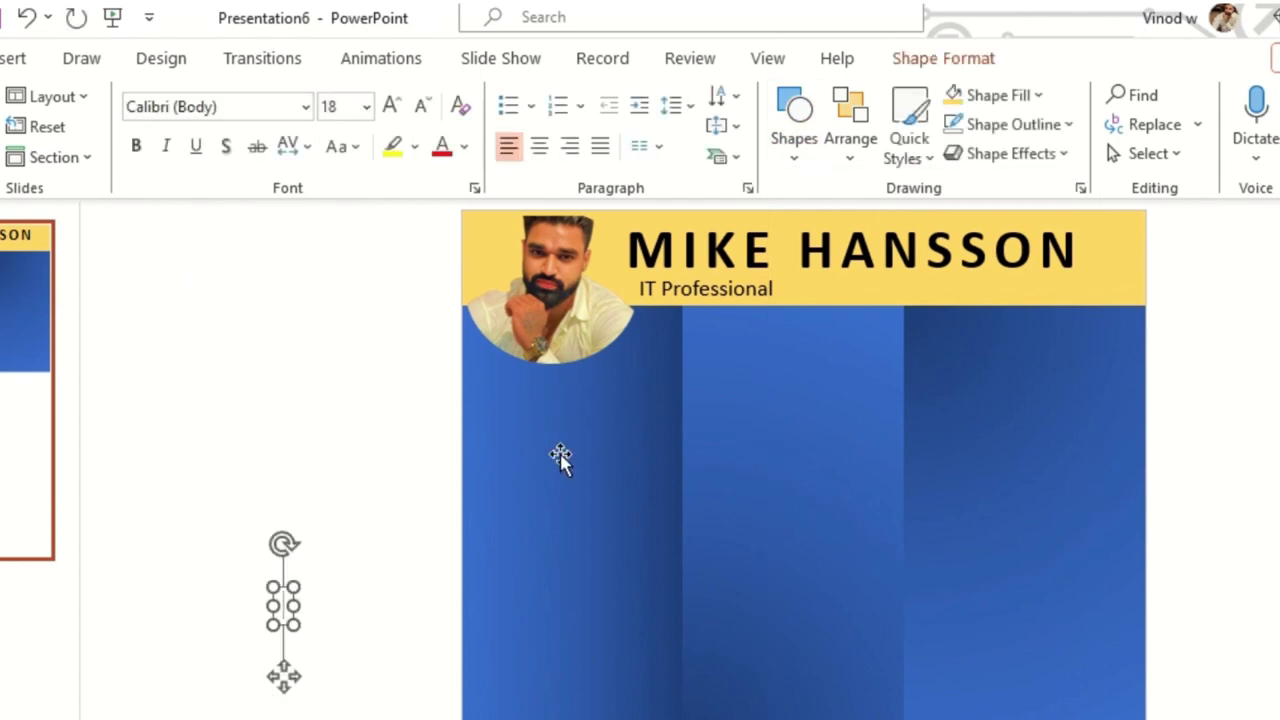
pyautogui.press('Delete')
pyautogui.click(809, 160)
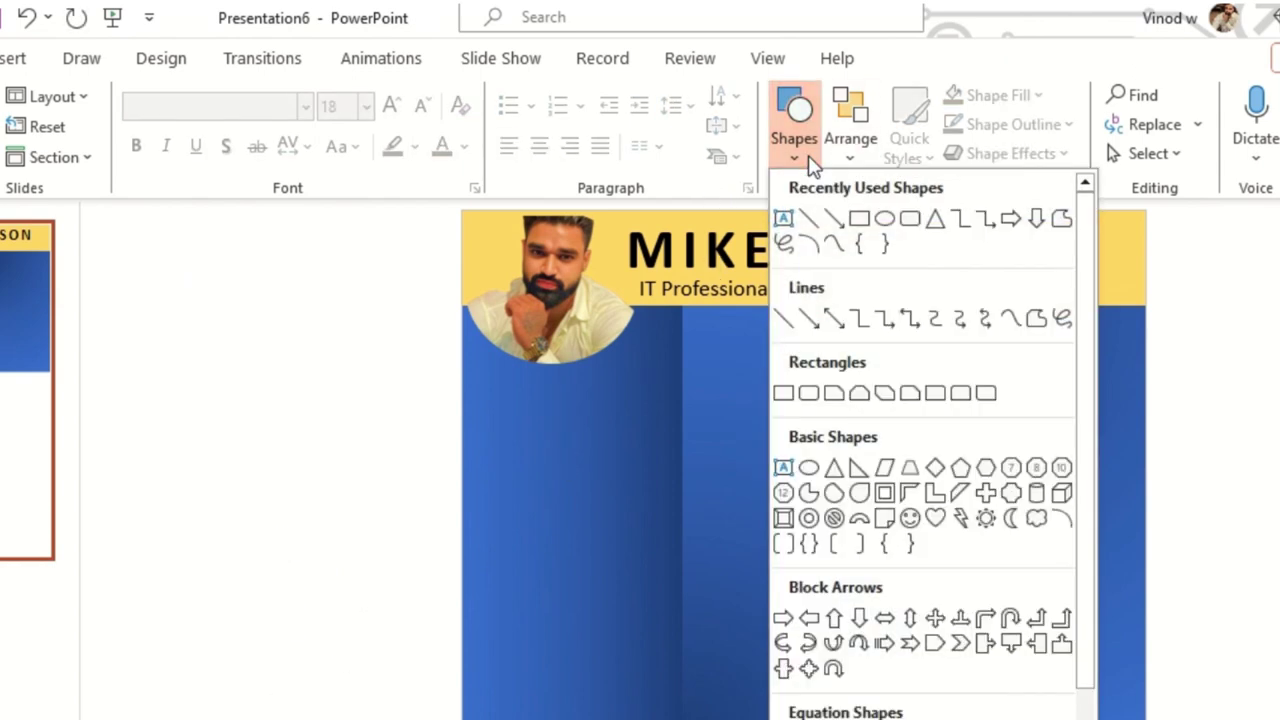
pyautogui.click(785, 225)
# - Copy the IT Professional box and retype it as 'Mission' and 'Statement' on two lines
pyautogui.click(728, 290)
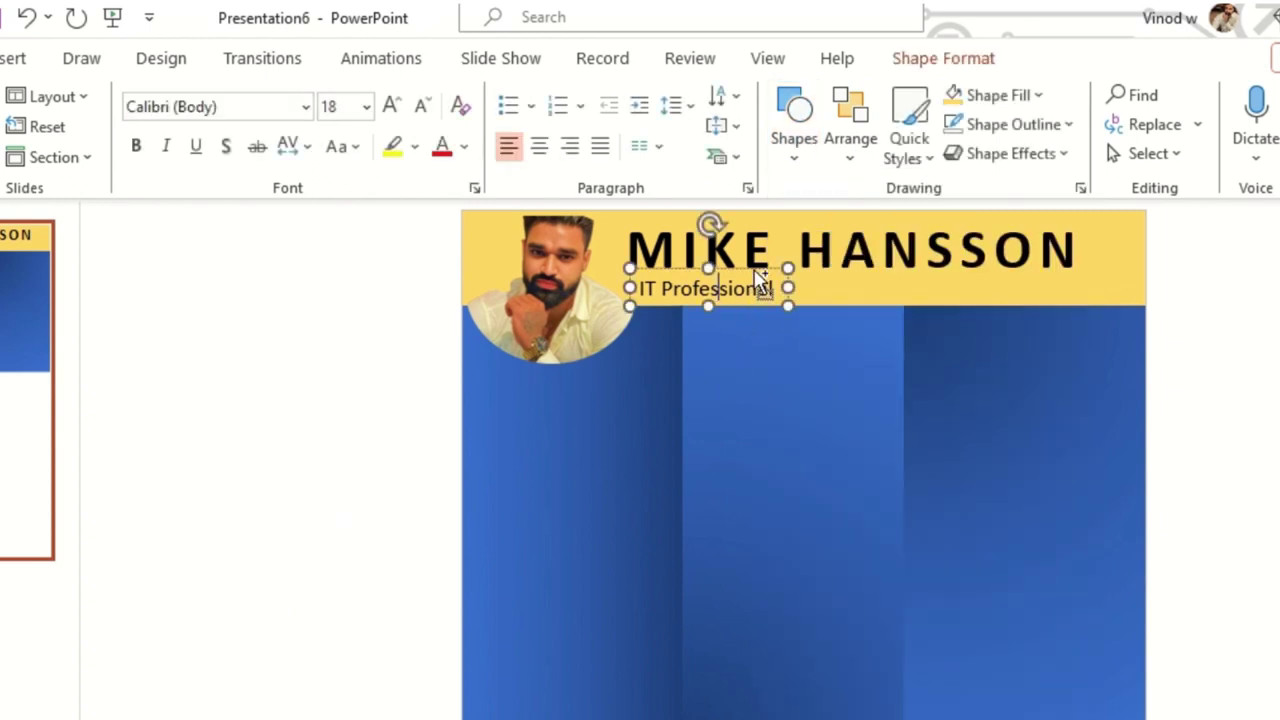
pyautogui.moveTo(760, 280); pyautogui.dragTo(405, 512)
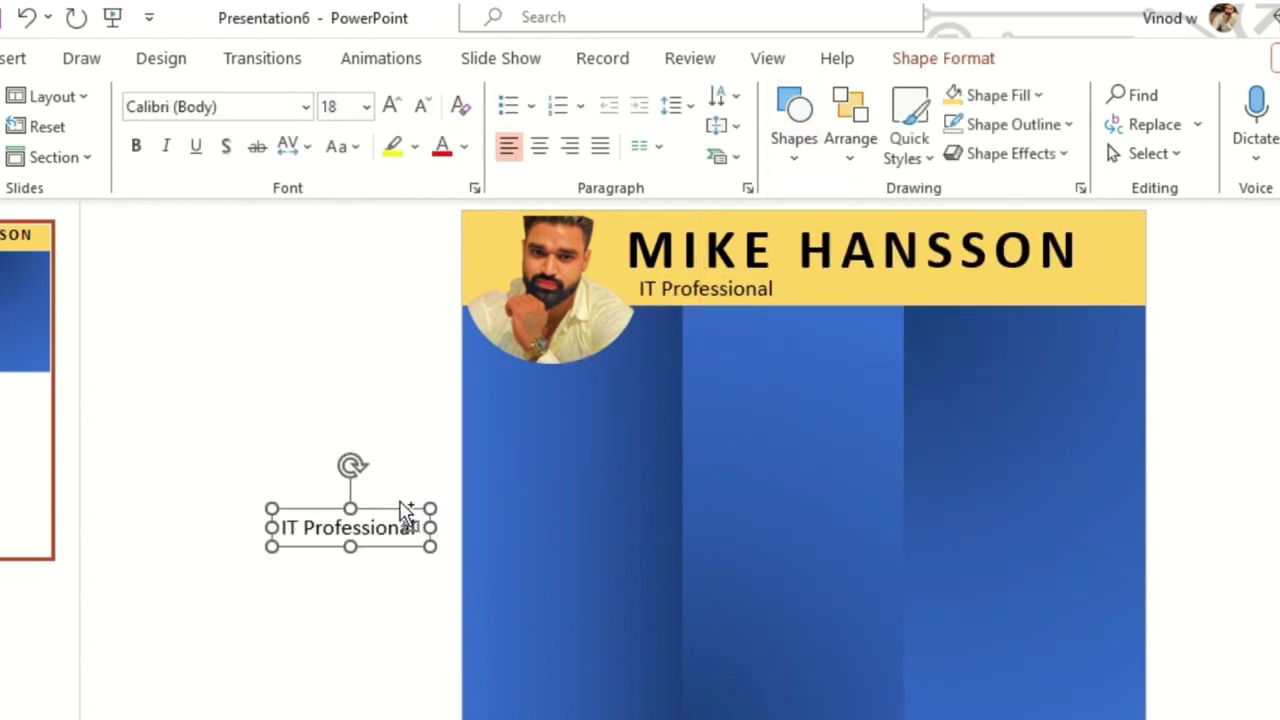
pyautogui.moveTo(281, 528); pyautogui.dragTo(418, 528)
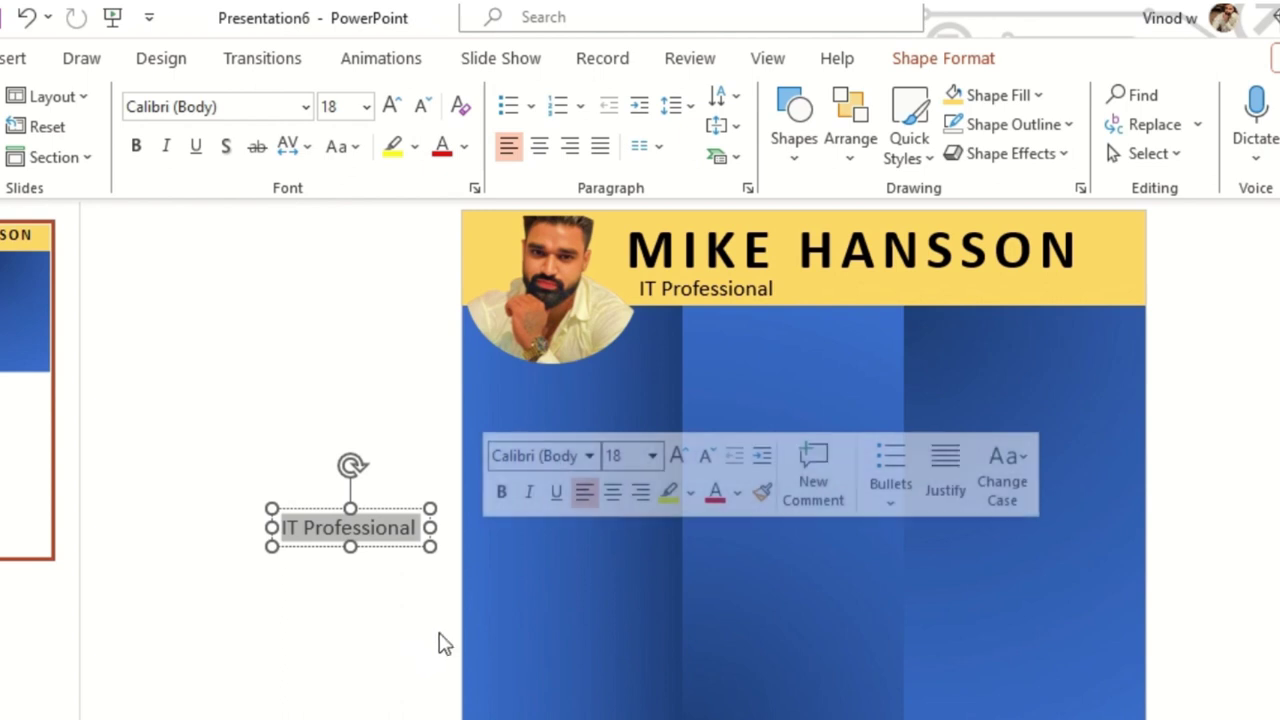
pyautogui.write('Mission')
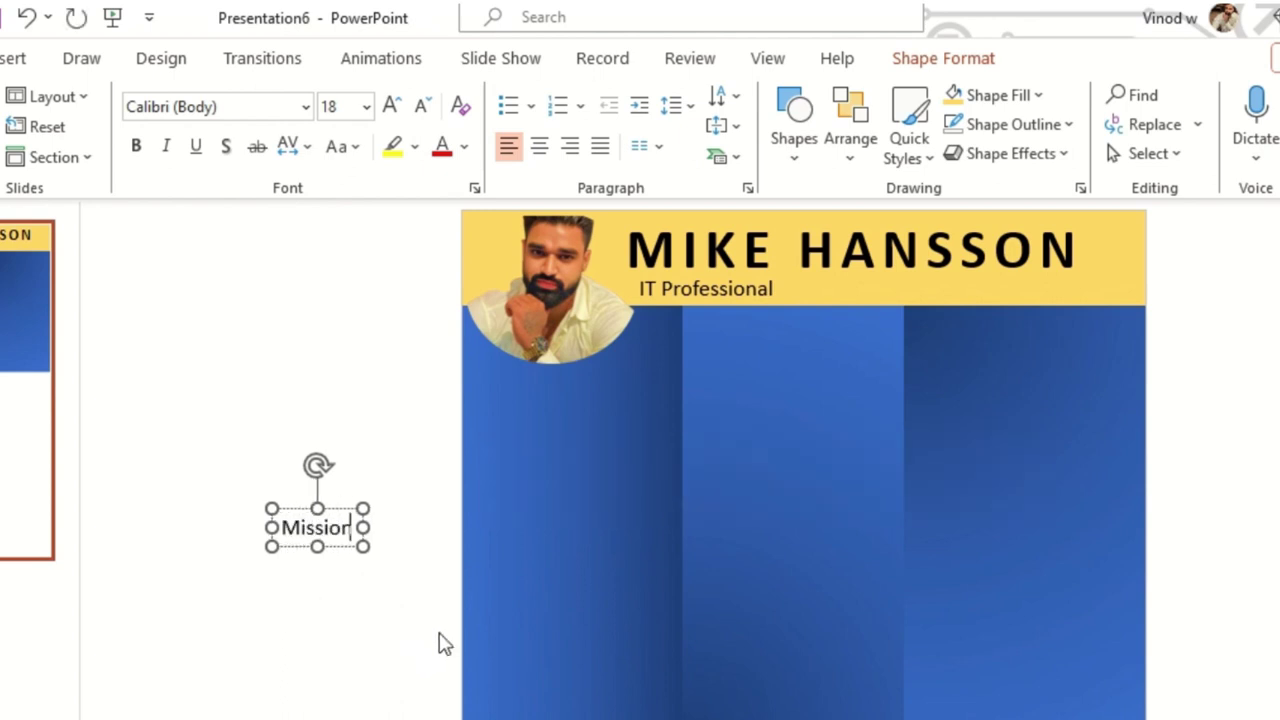
pyautogui.press('Return')
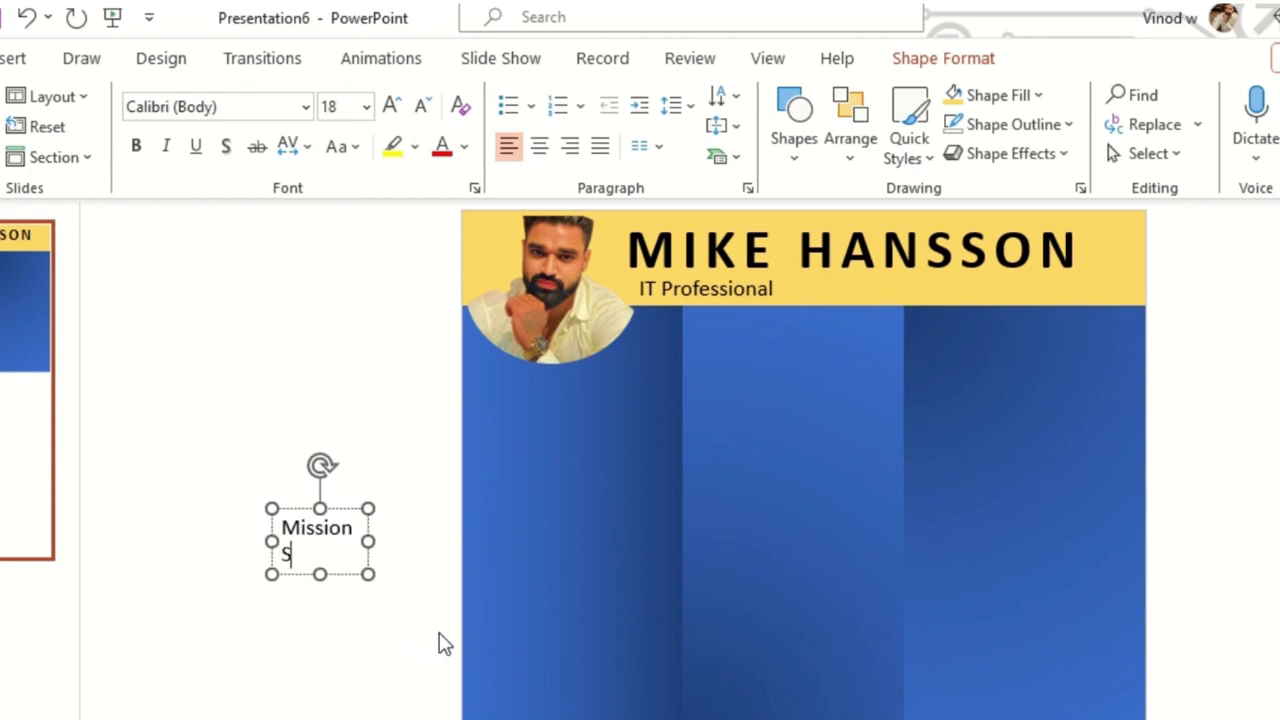
pyautogui.write('Statement')
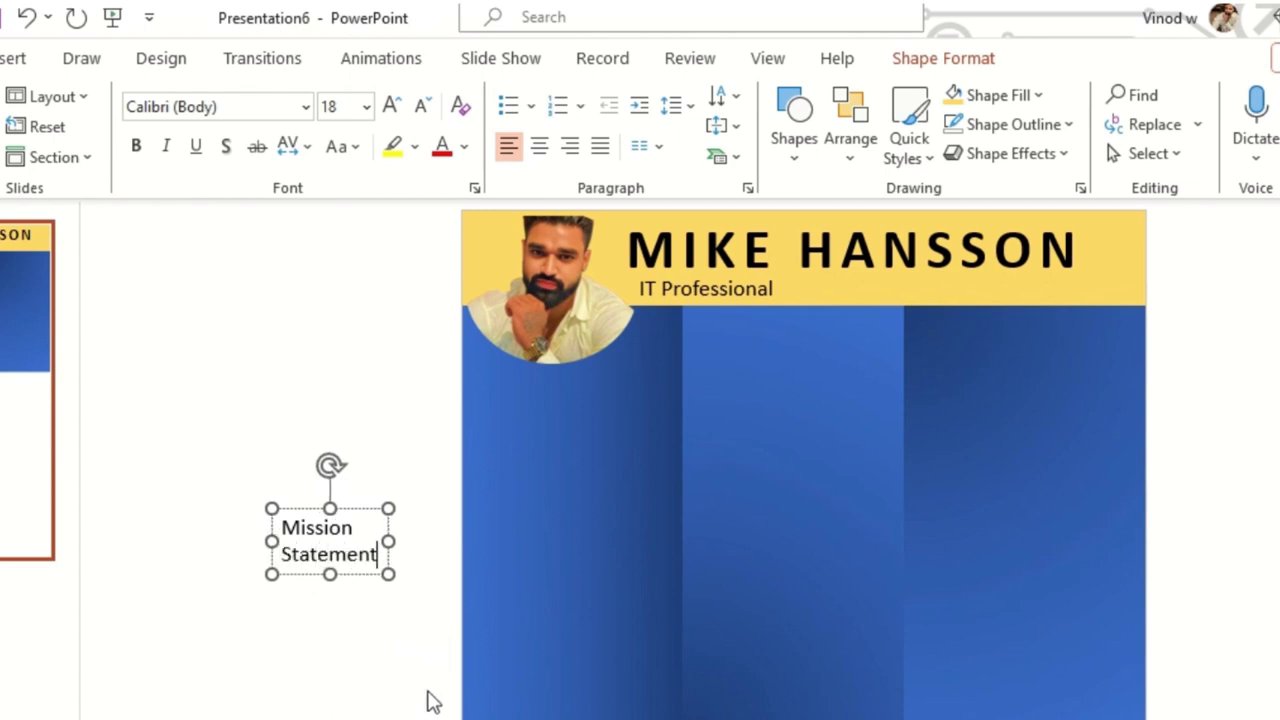
# - Move the Mission Statement heading onto the left panel below the photo
pyautogui.moveTo(380, 511); pyautogui.dragTo(554, 380)
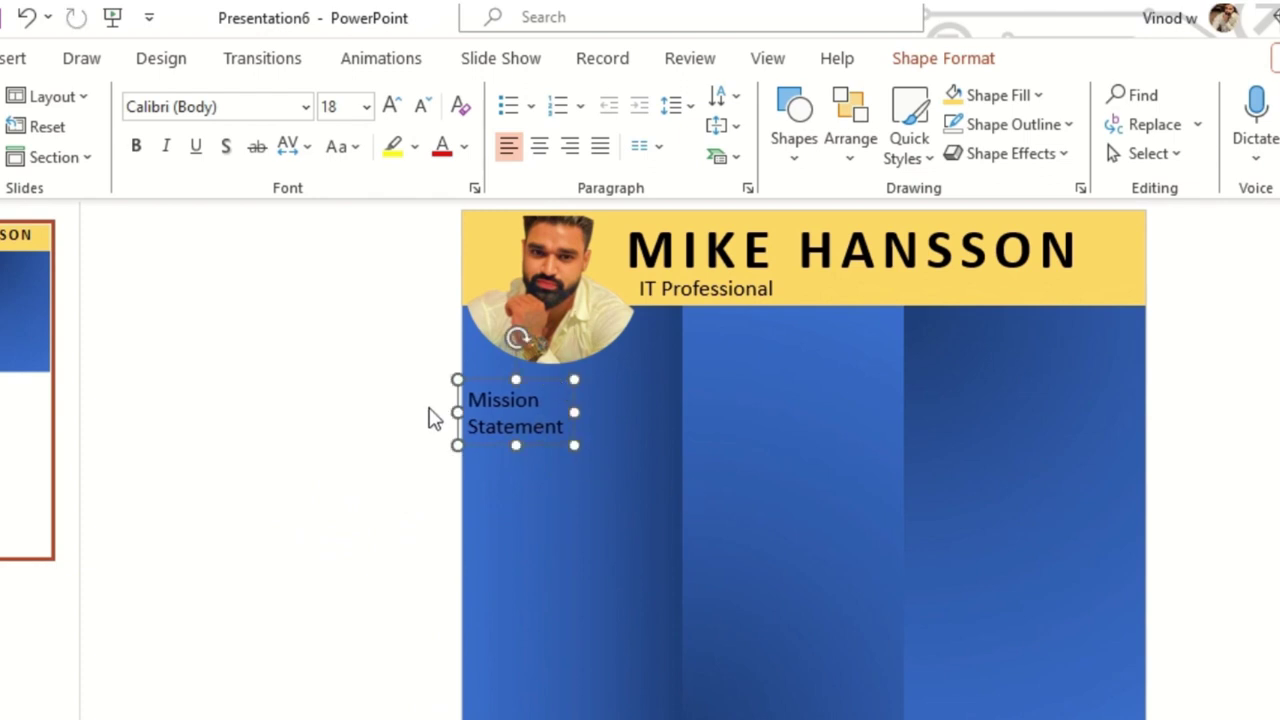
pyautogui.click(432, 418)
pyautogui.click(796, 132)
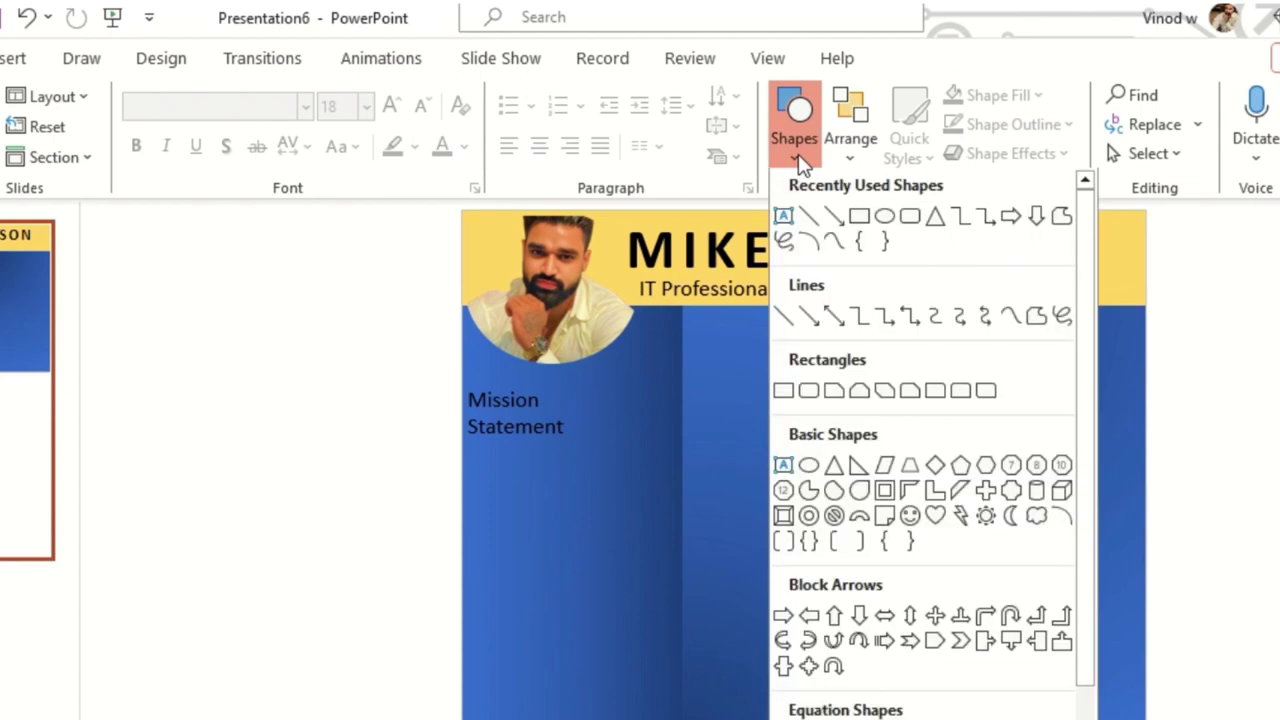
# - Draw a small circle and fill it with the header's yellow using the eyedropper
pyautogui.click(885, 221)
pyautogui.moveTo(346, 463); pyautogui.dragTo(366, 482)
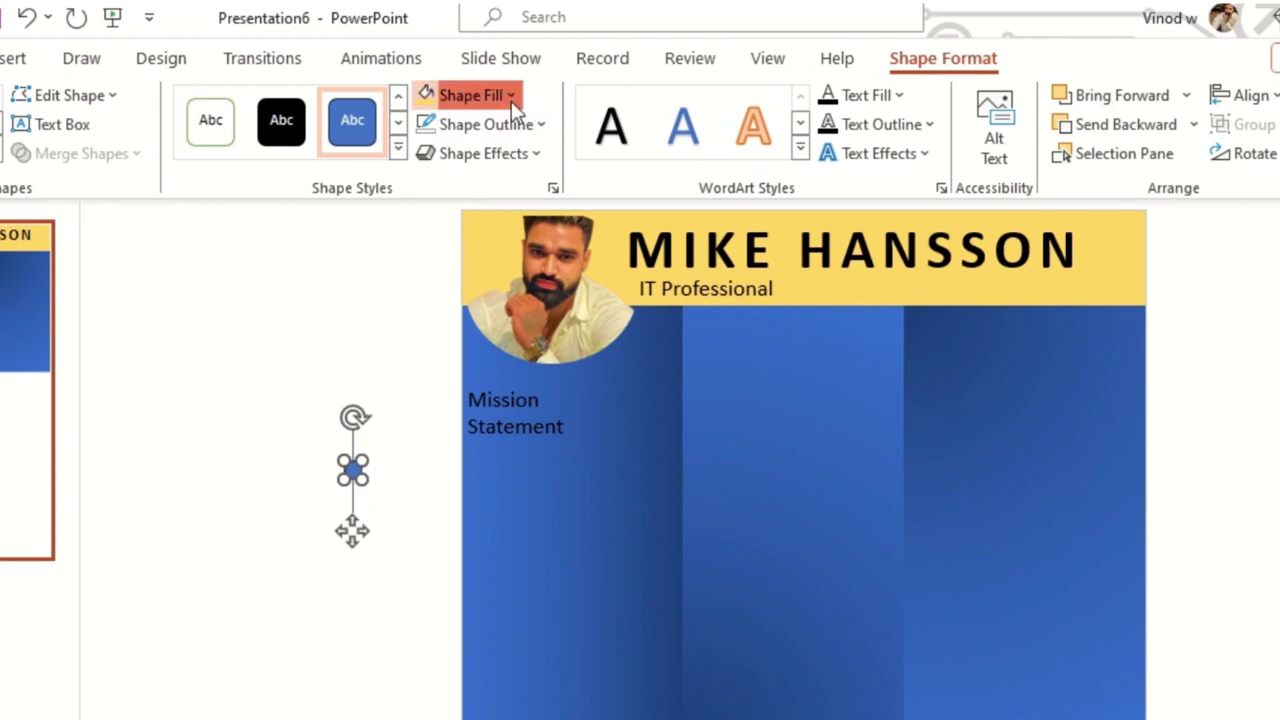
pyautogui.click(511, 96)
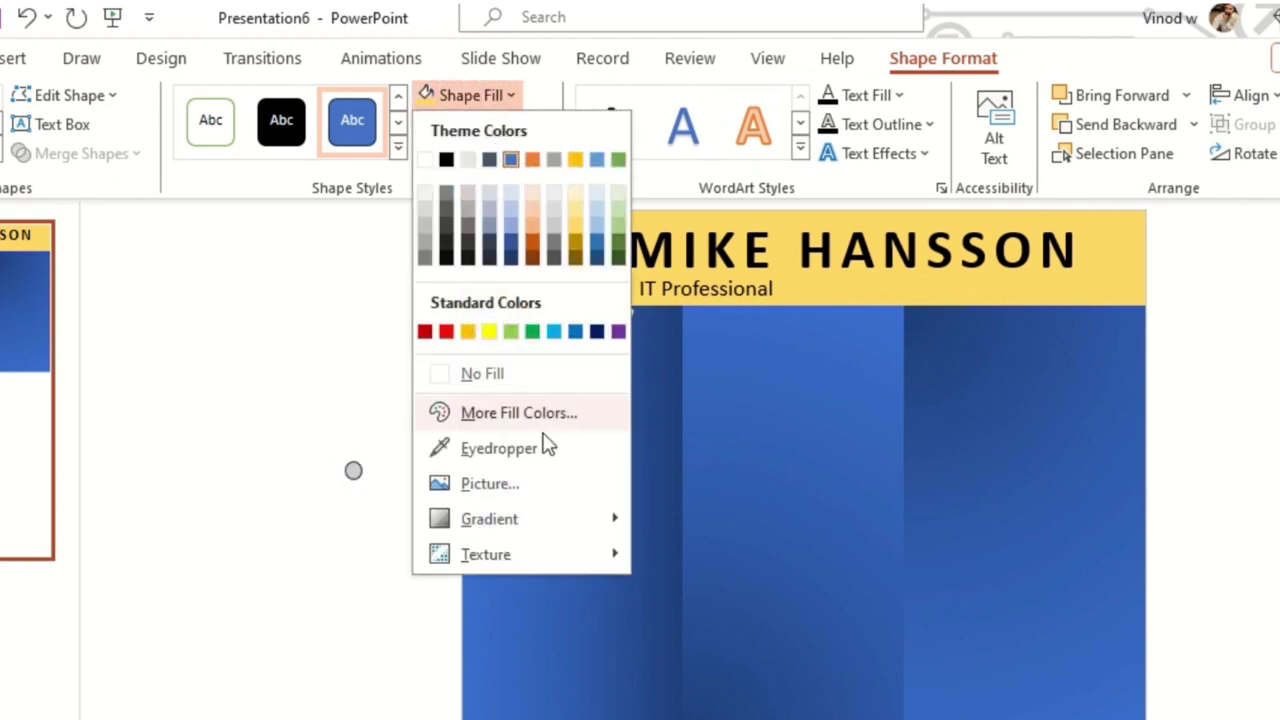
pyautogui.click(972, 265)
# - Apply a preset shape effect to the yellow dot and move it above the Mission Statement heading
pyautogui.click(520, 160)
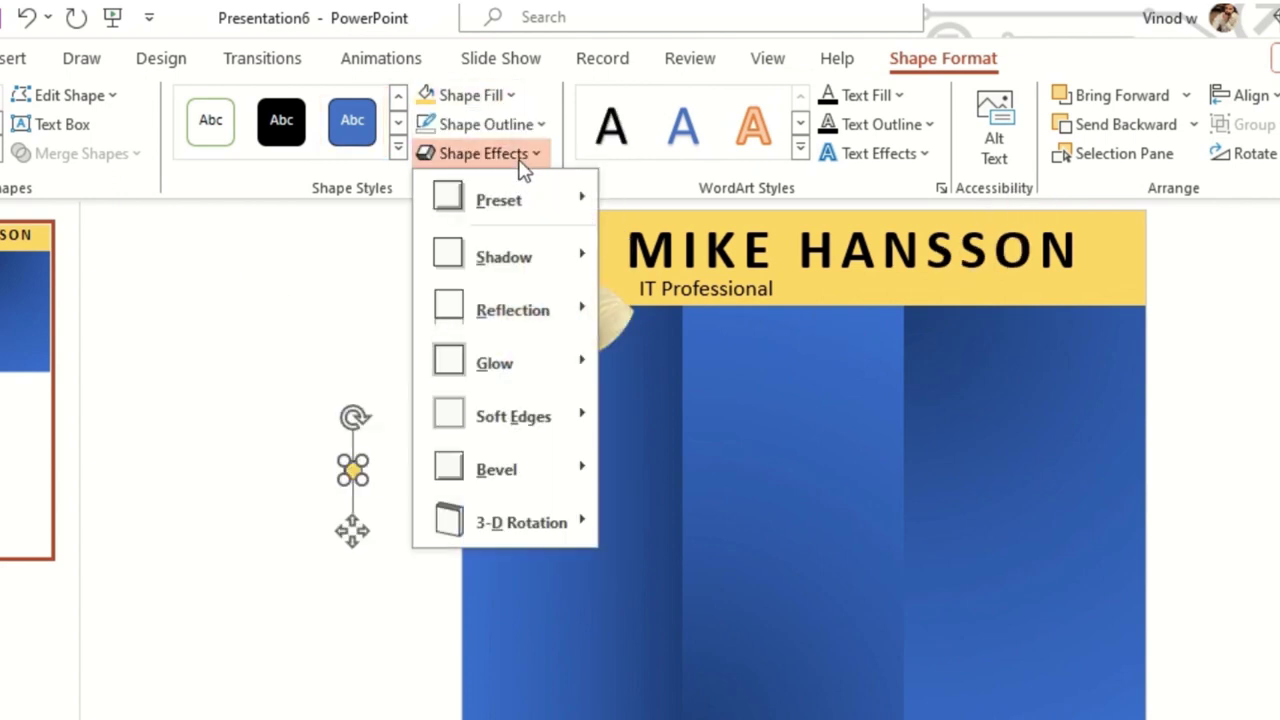
pyautogui.moveTo(534, 212)
pyautogui.click(849, 364)
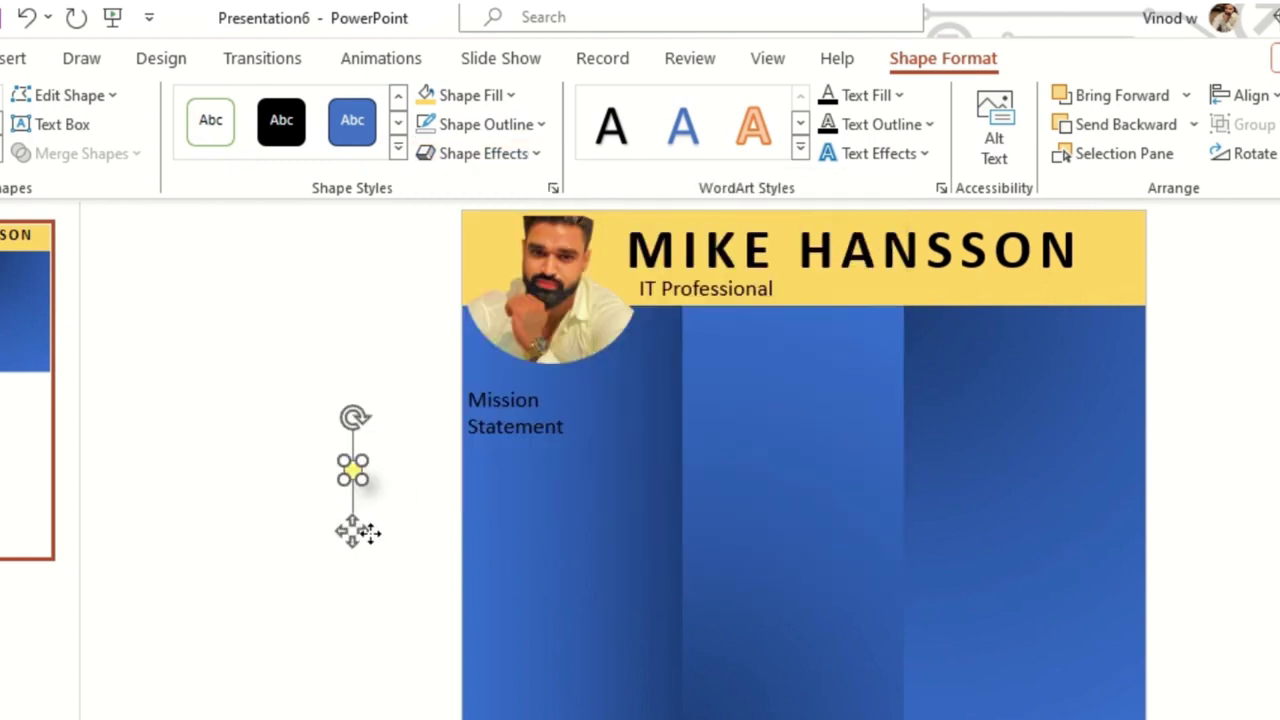
pyautogui.click(371, 486)
pyautogui.click(355, 473)
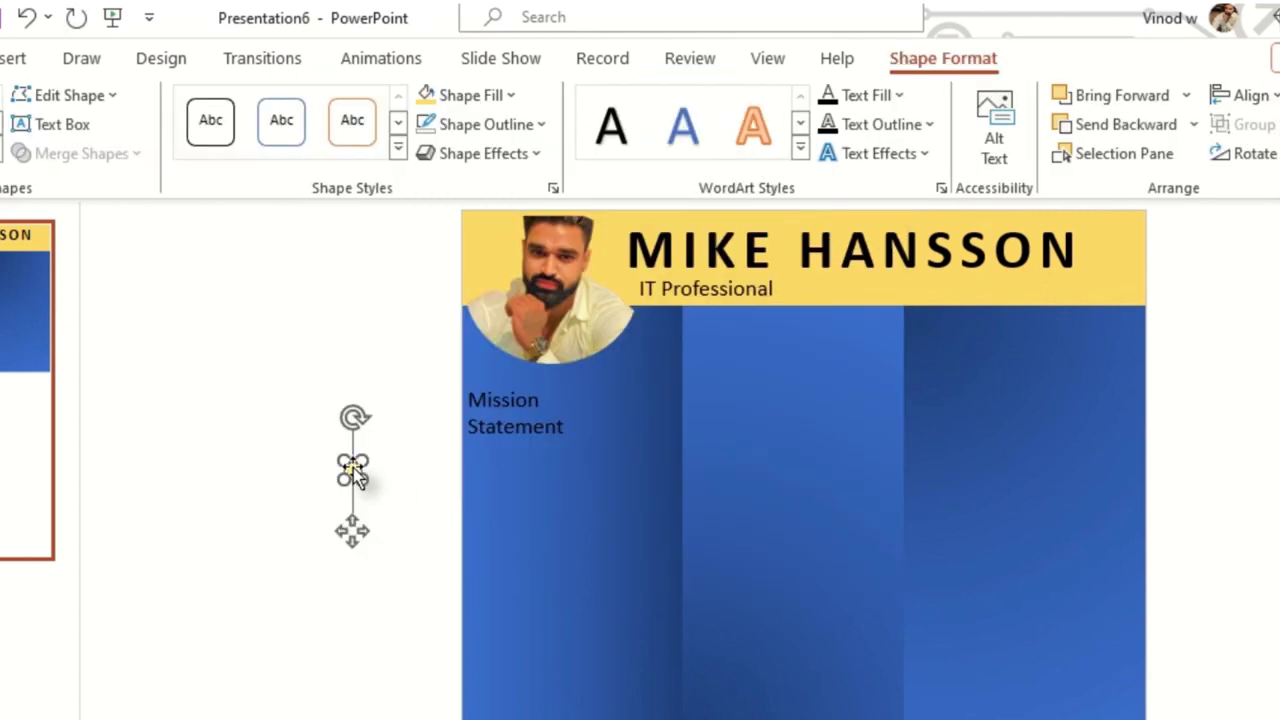
pyautogui.moveTo(357, 475); pyautogui.dragTo(484, 378)
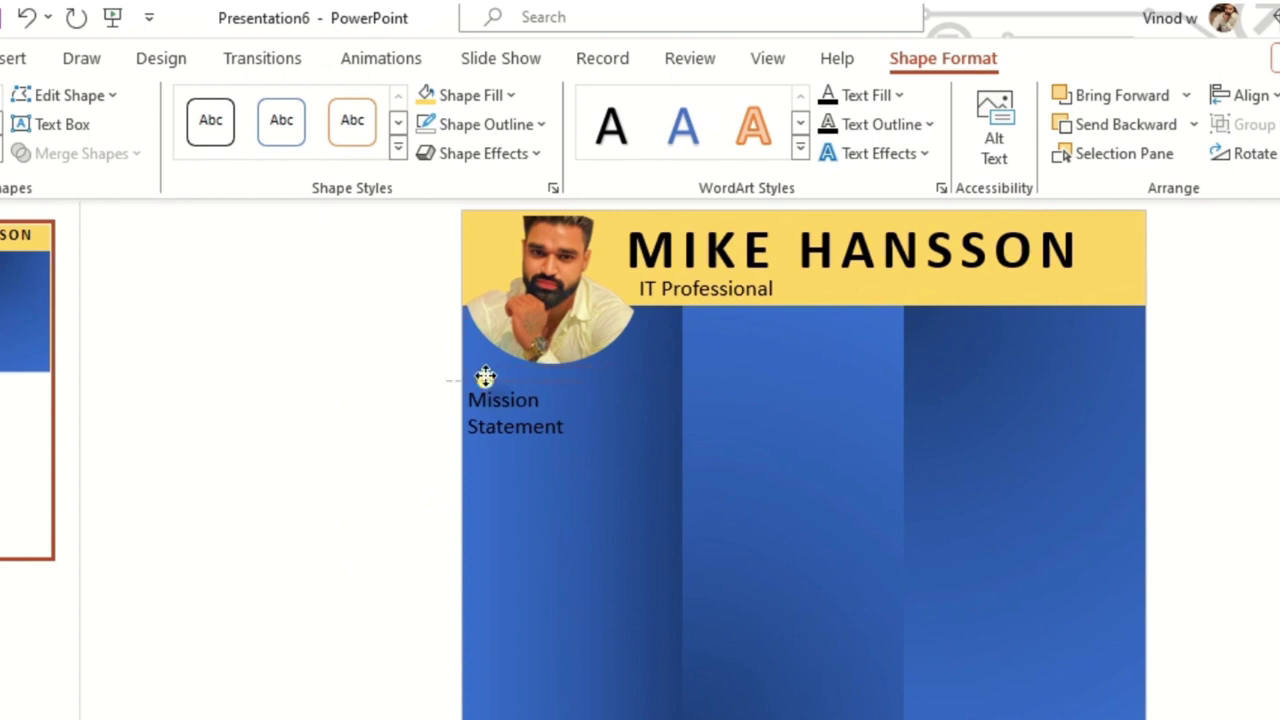
pyautogui.click(355, 492)
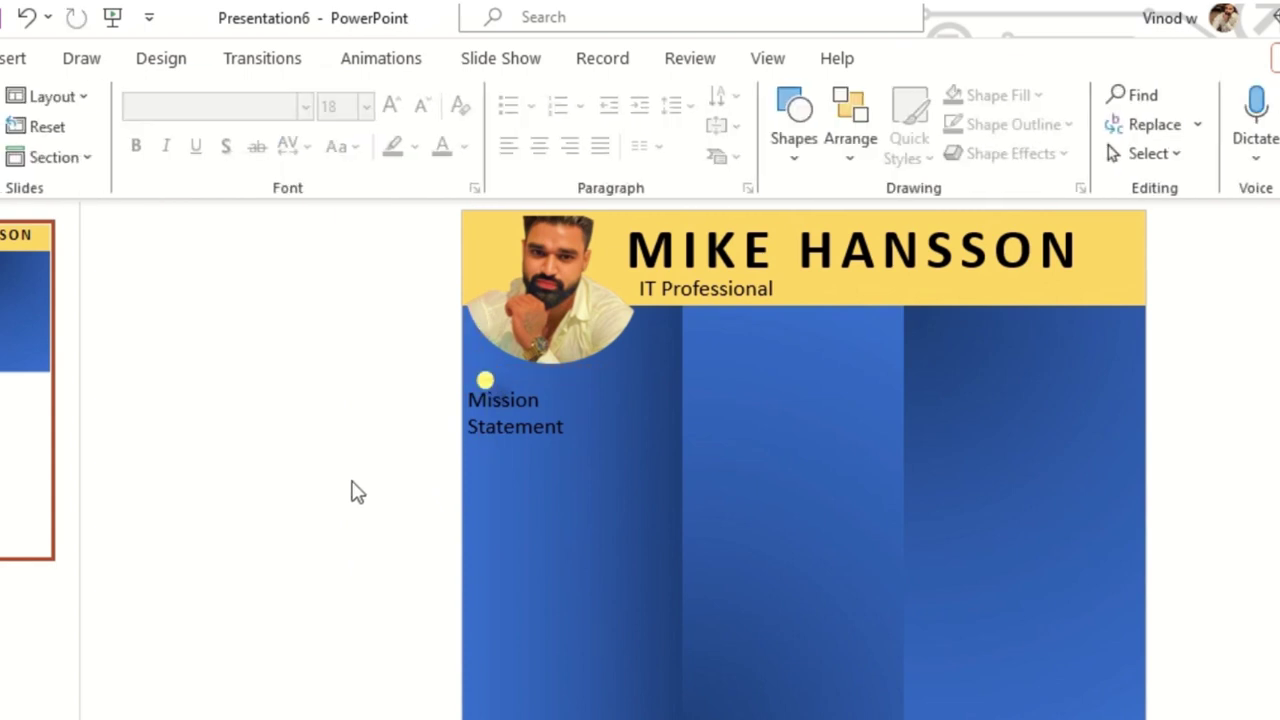
# - Change the Mission Statement heading's text fill to White
pyautogui.click(561, 430)
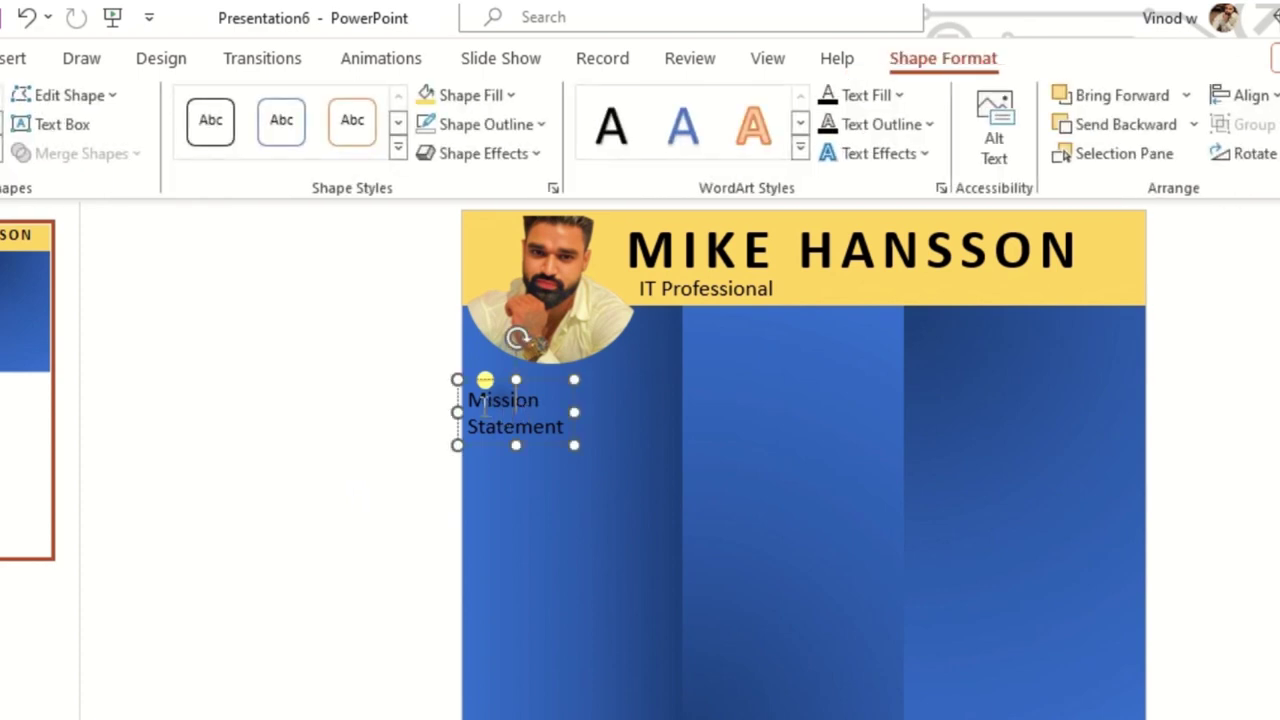
pyautogui.moveTo(477, 402); pyautogui.dragTo(629, 434)
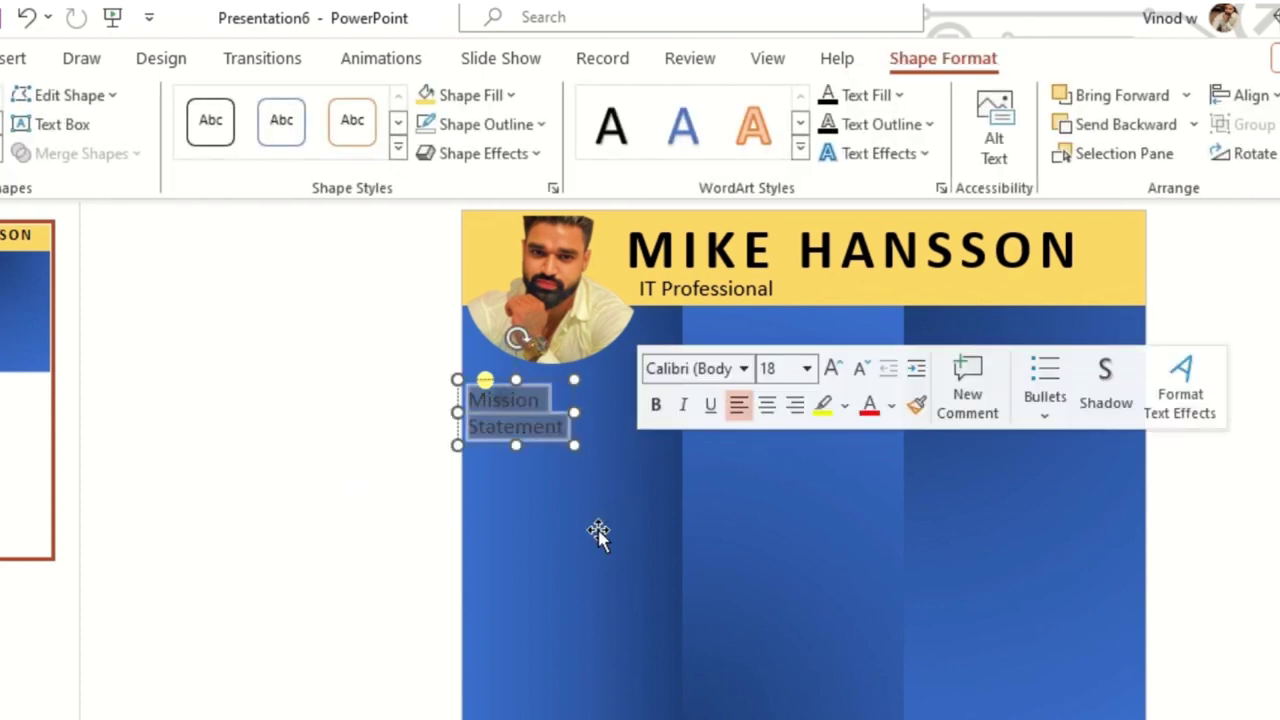
pyautogui.click(898, 95)
pyautogui.click(827, 159)
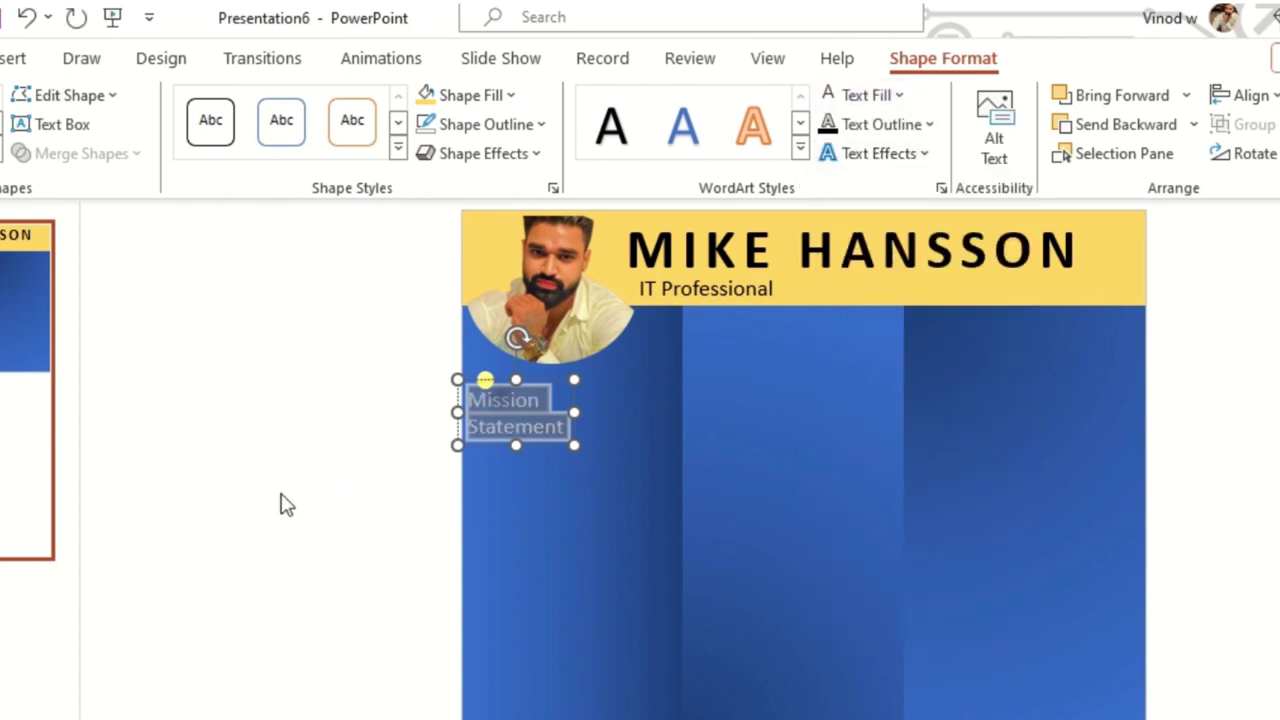
pyautogui.click(282, 503)
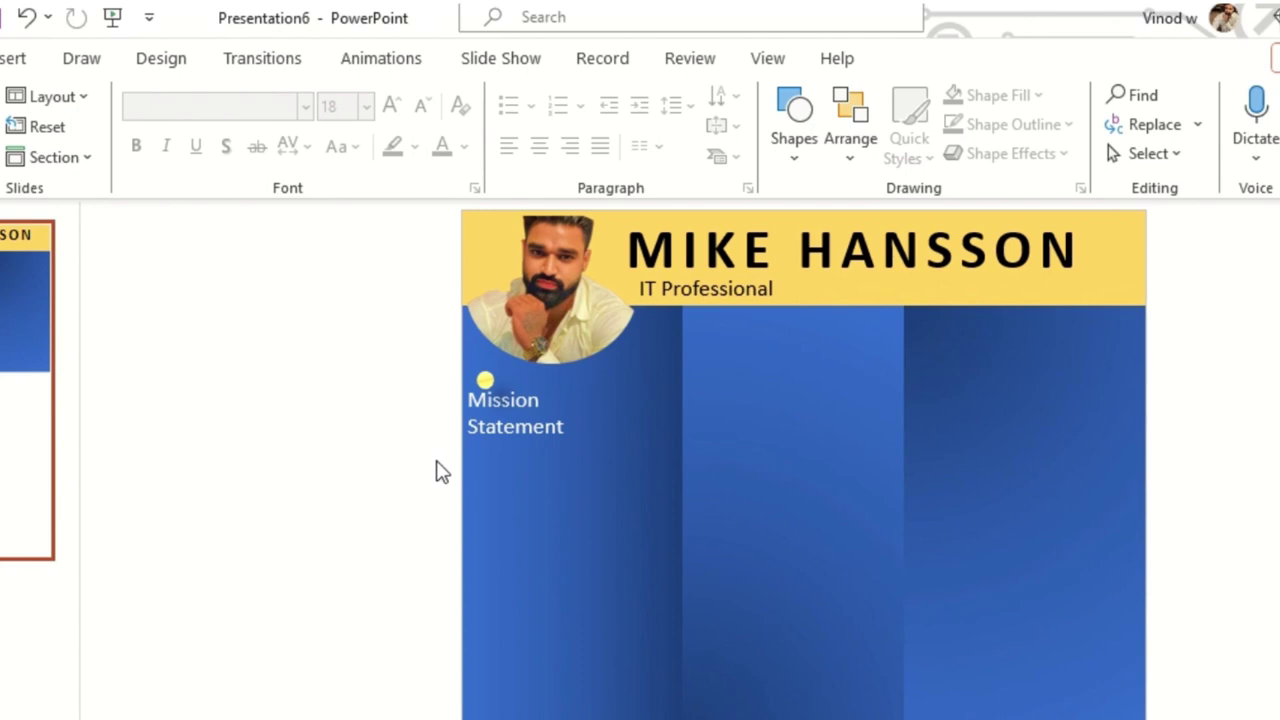
# - Copy the 'IT Professional' box into the left margin and retype its text as '9'
pyautogui.click(709, 300)
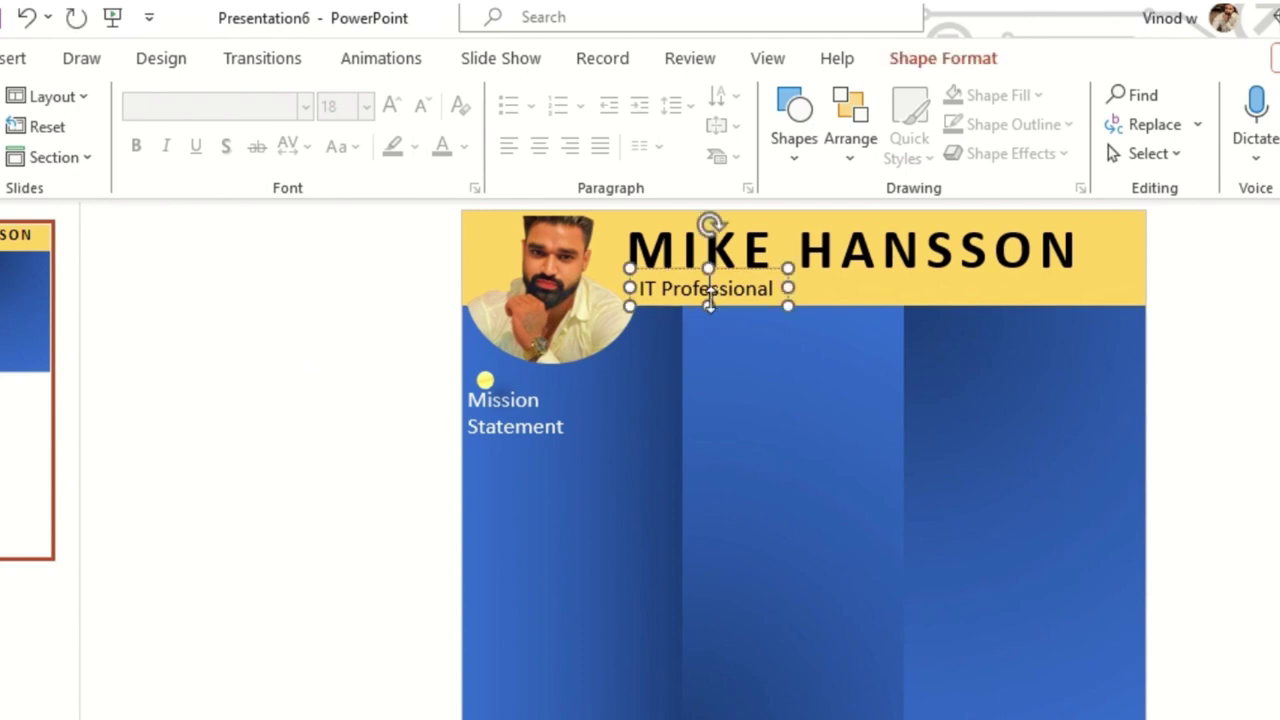
pyautogui.doubleClick(709, 300)
pyautogui.moveTo(742, 272); pyautogui.dragTo(374, 470)
pyautogui.moveTo(275, 486); pyautogui.dragTo(363, 634)
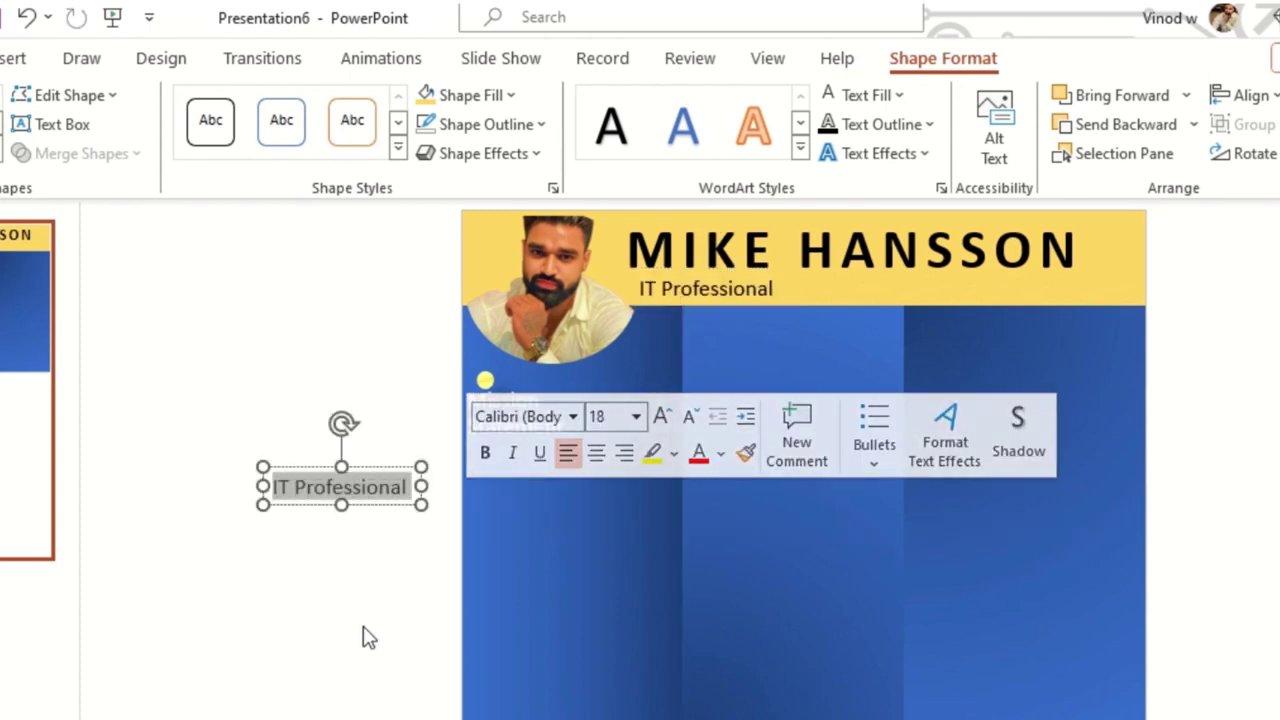
pyautogui.write('9')
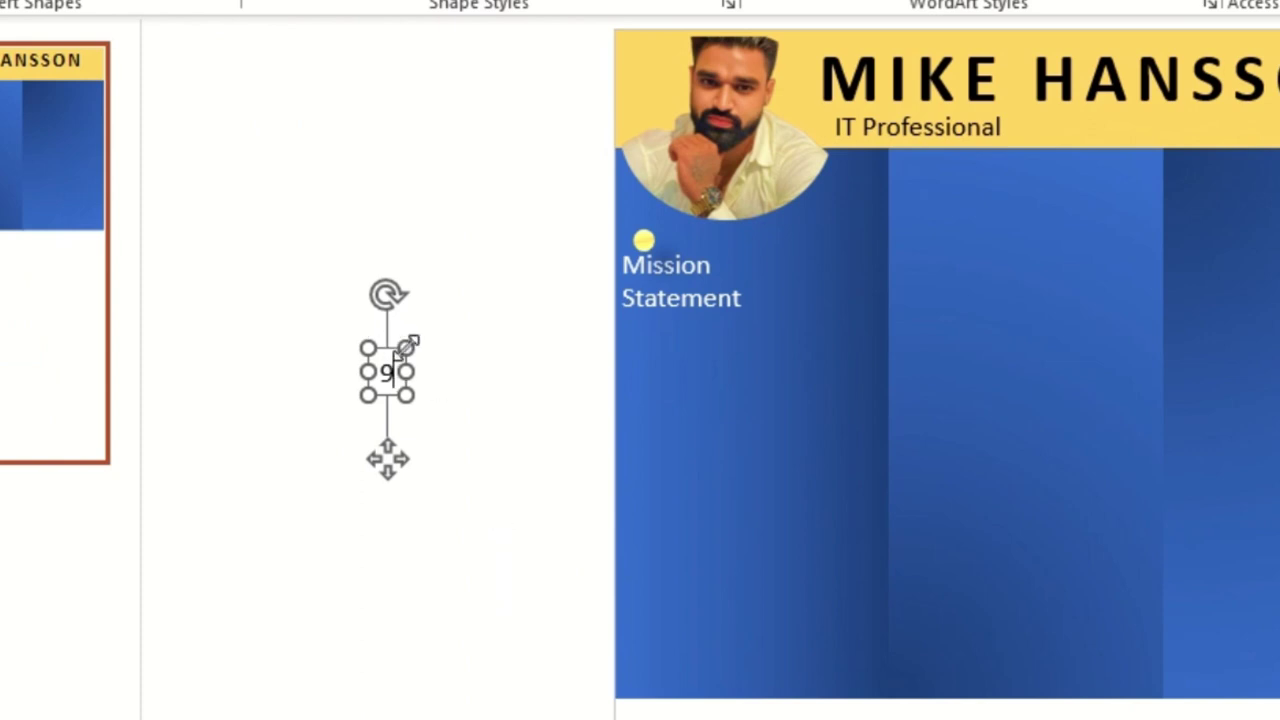
# - Duplicate the '9' box to its right and change the copy's text to 'Years'
pyautogui.moveTo(400, 371); pyautogui.dragTo(533, 383)
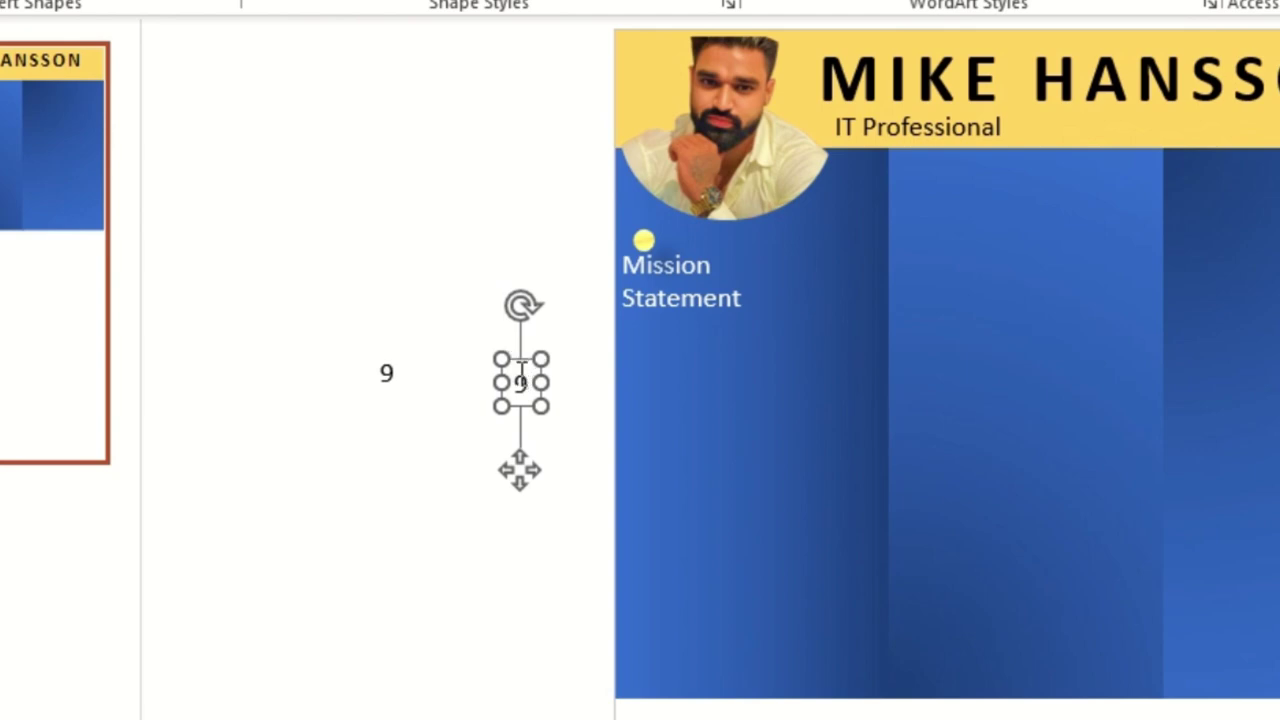
pyautogui.doubleClick(521, 383)
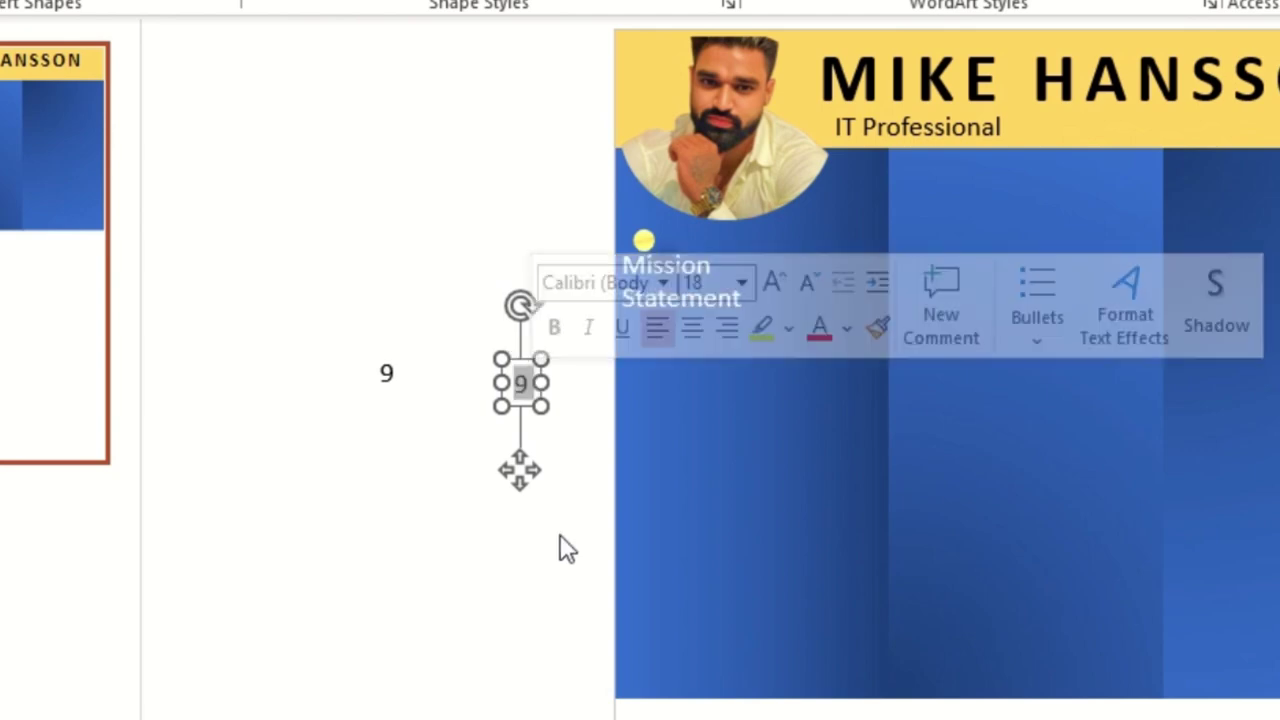
pyautogui.write('Years')
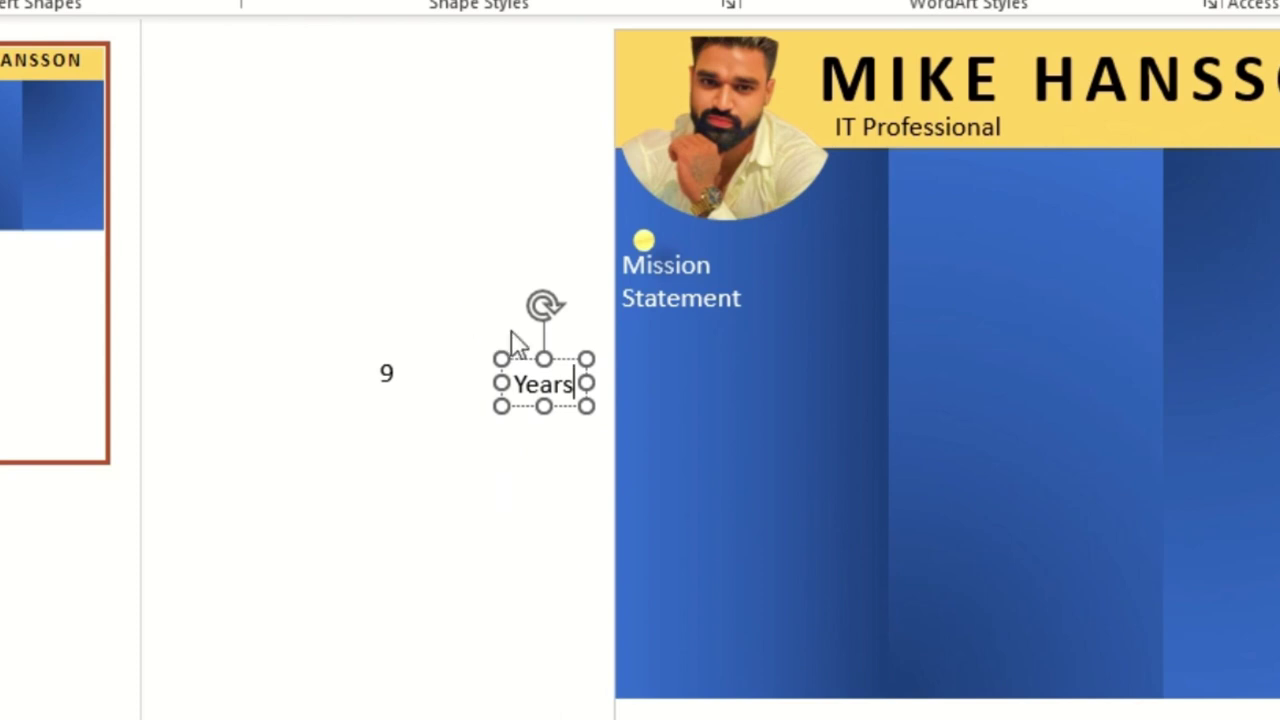
pyautogui.click(385, 373)
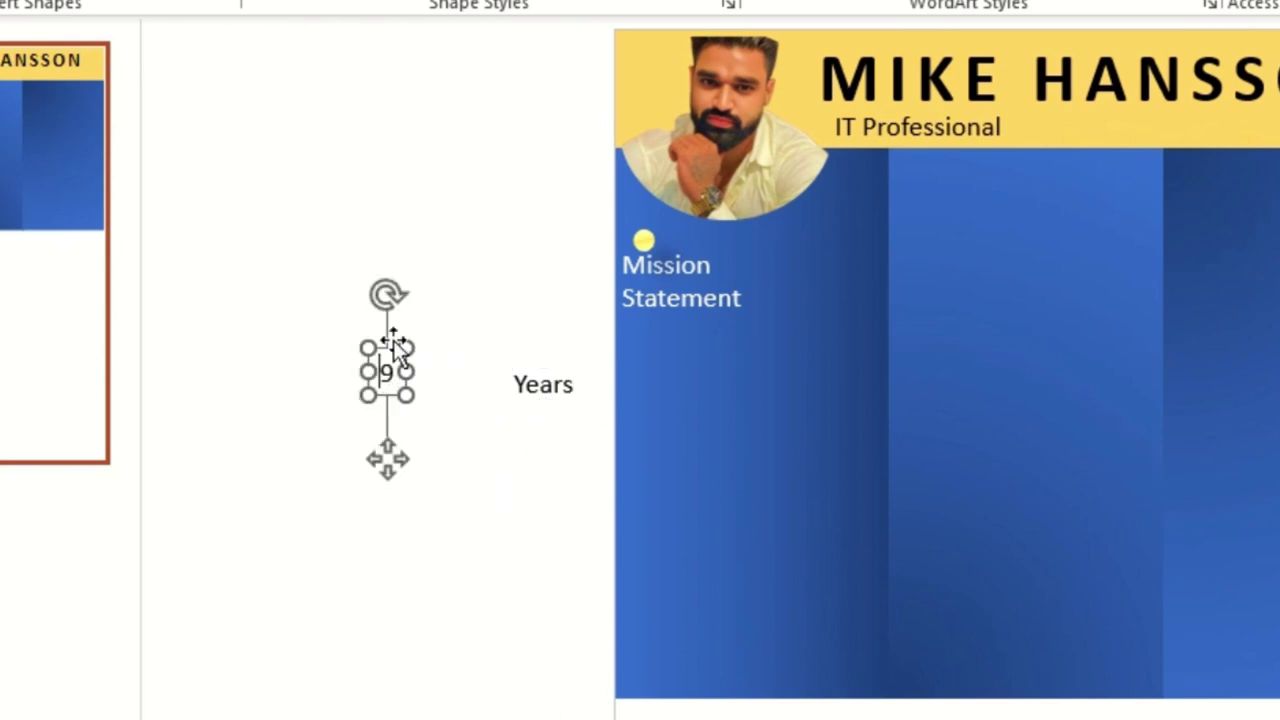